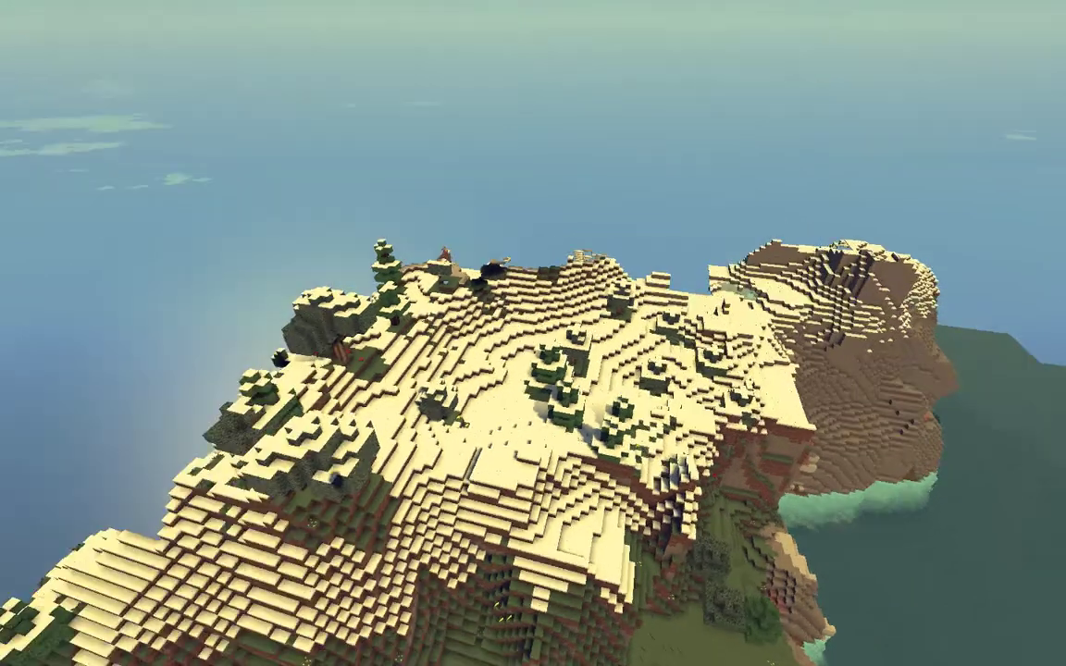
Show the game HUD and check the building blocks in the creative inventory.
{"action": "key", "text": "F1"}
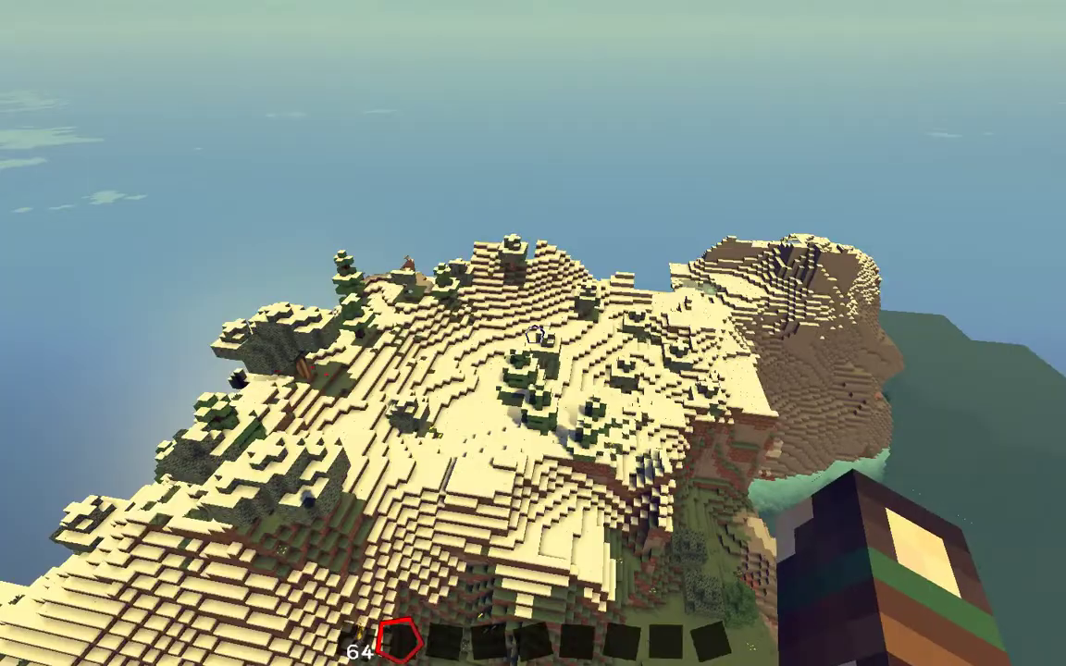
{"action": "key", "text": "e"}
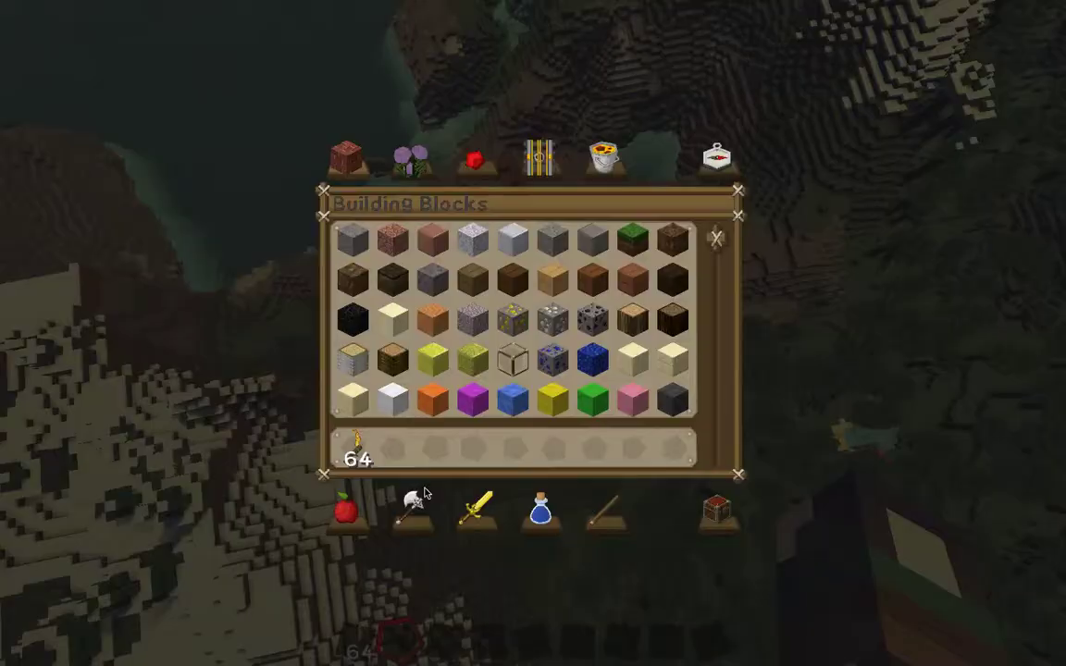
{"action": "key", "text": "e"}
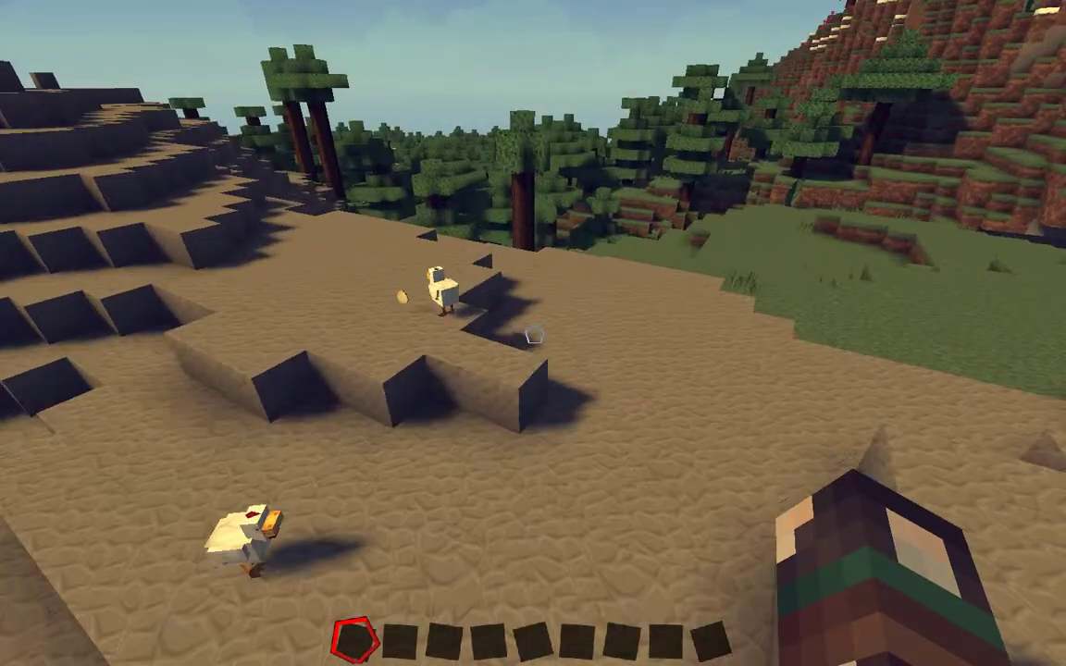
Fly from the sandy hillside out over the spruce forest and its pond to survey the terrain.
{"action": "key", "text": "w"}
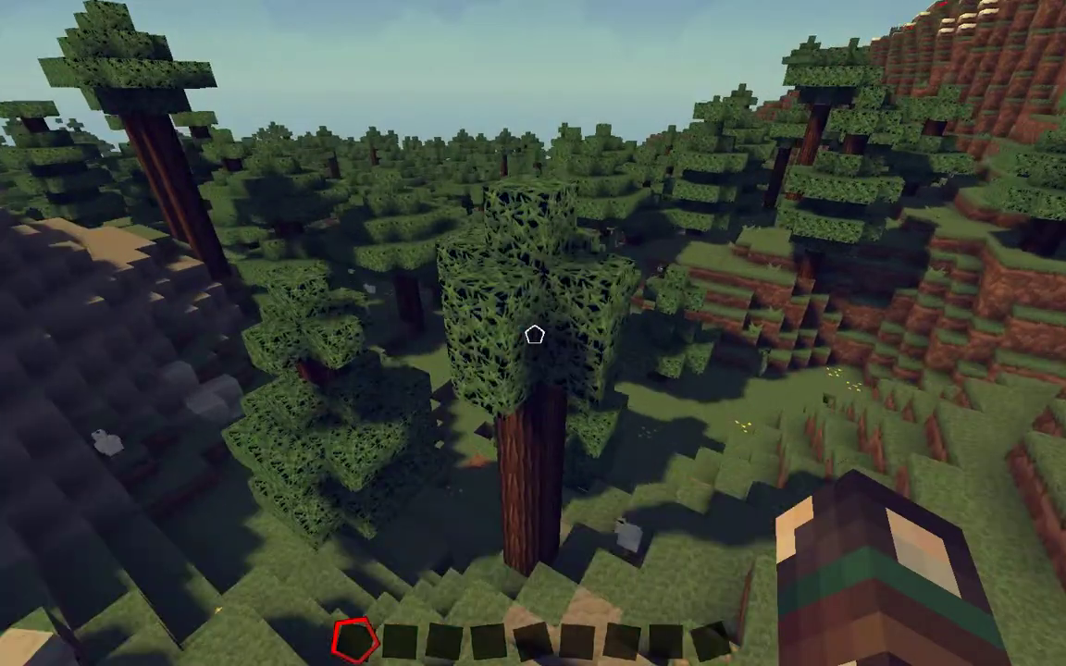
{"action": "key", "text": "w"}
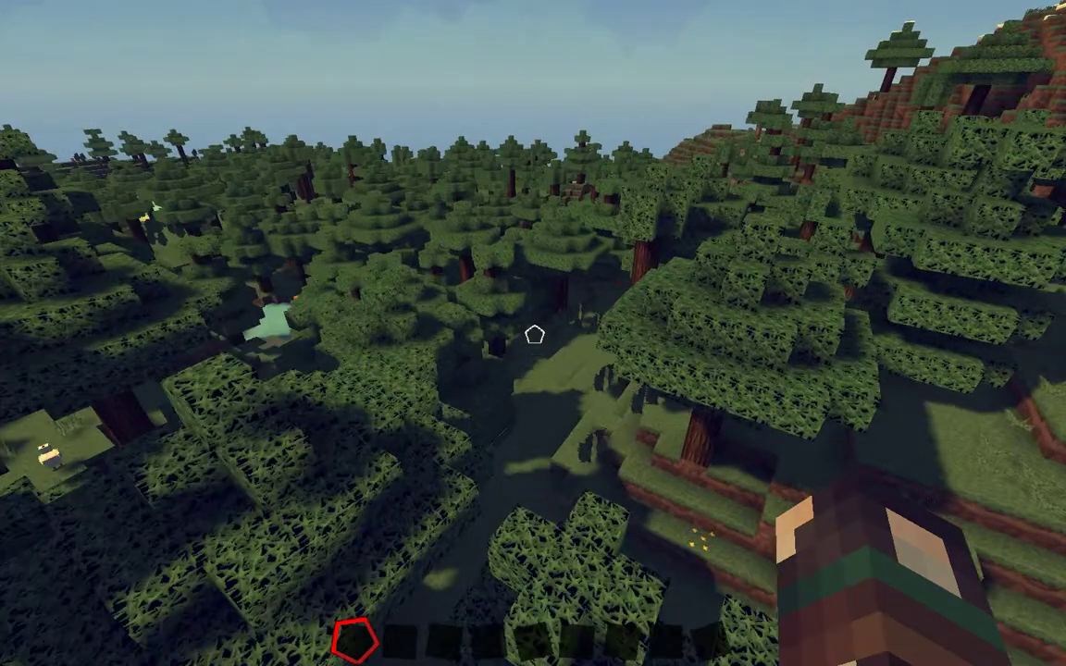
{"action": "key", "text": "w"}
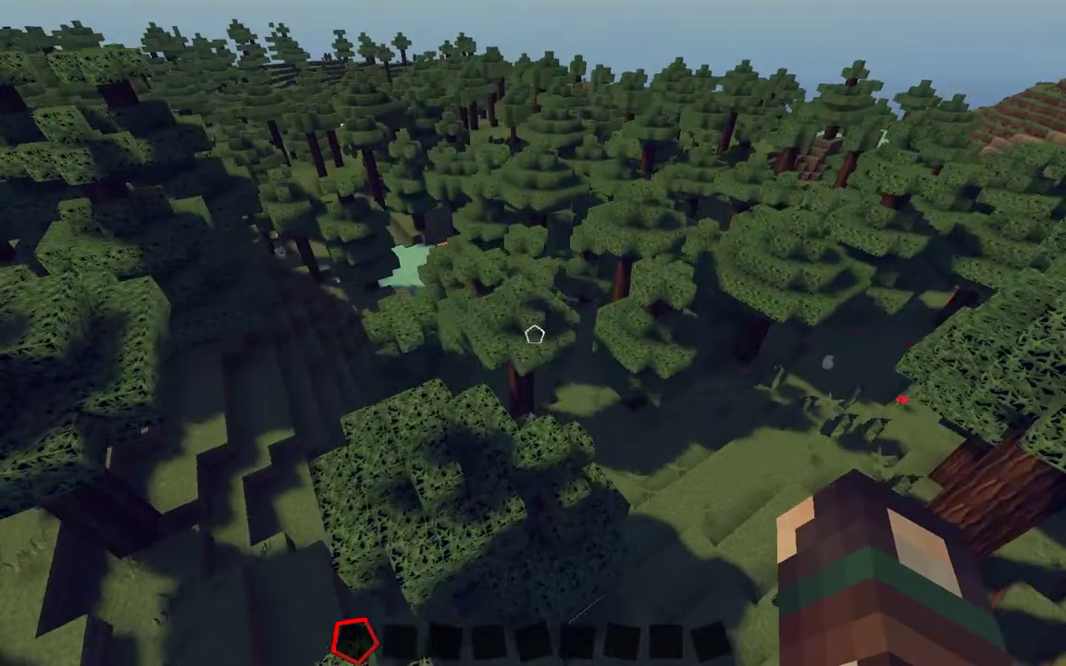
{"action": "key", "text": "w"}
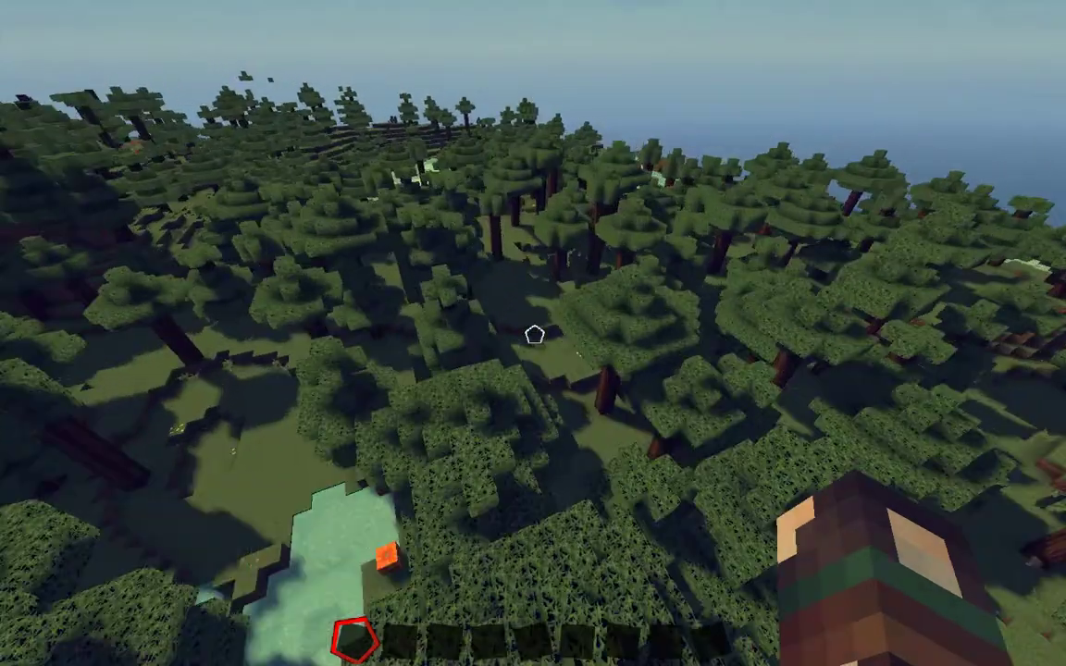
{"action": "key", "text": "w"}
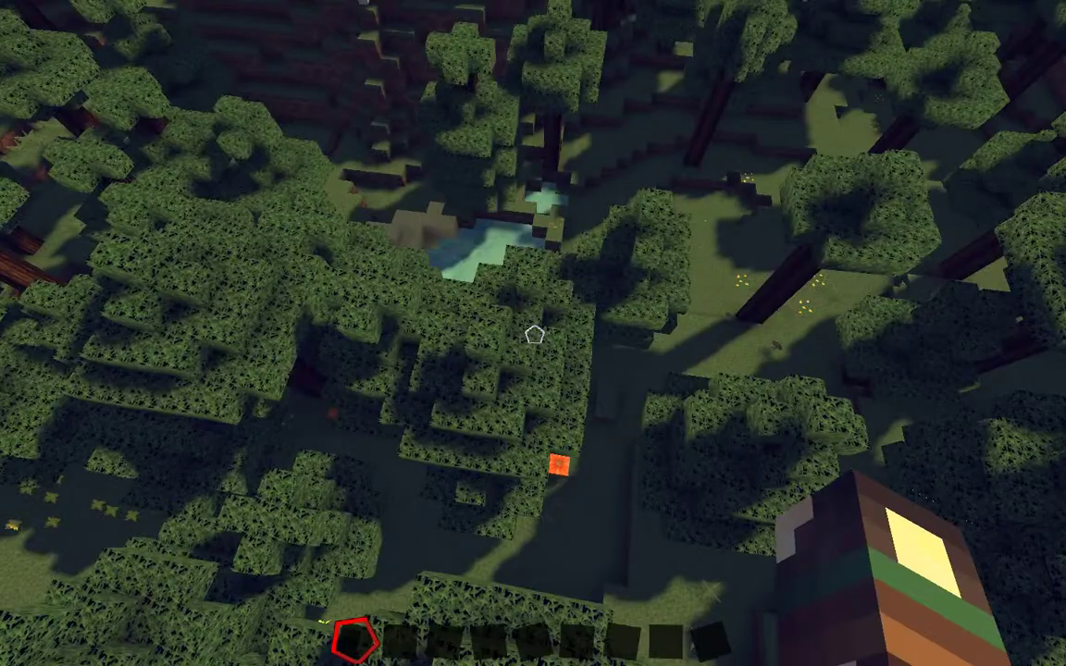
Apply the Sildurs Vibrant Shaders v1.10 High.zip shader pack and descend to the forest floor to view its lighting.
{"action": "key", "text": "Escape"}
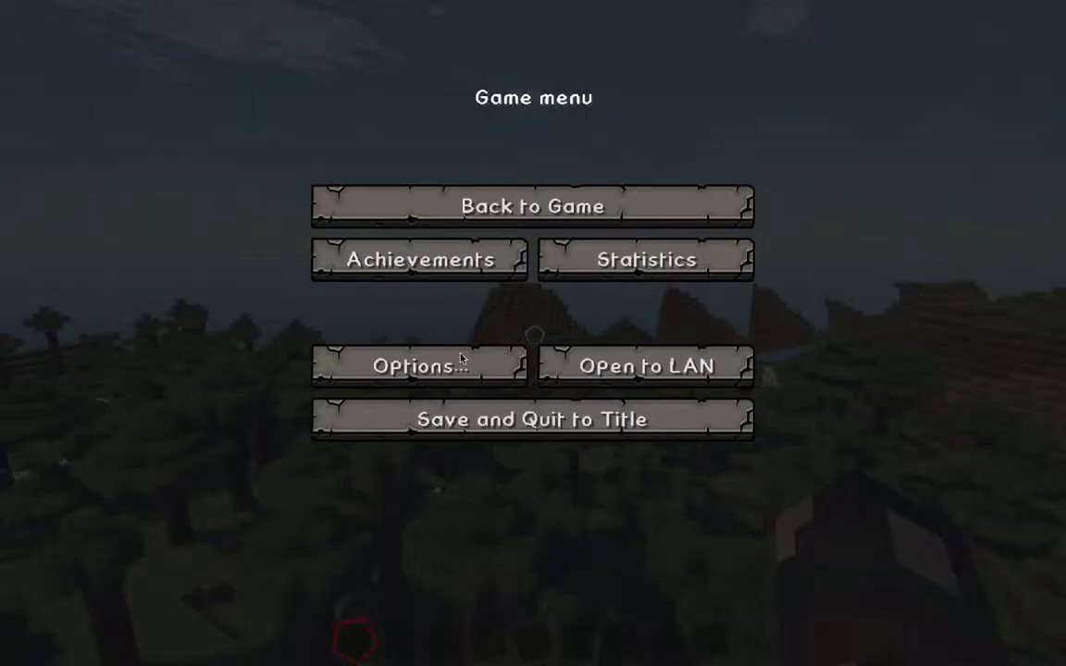
{"action": "left_click", "coordinate": [500, 369]}
{"action": "left_click", "coordinate": [339, 331]}
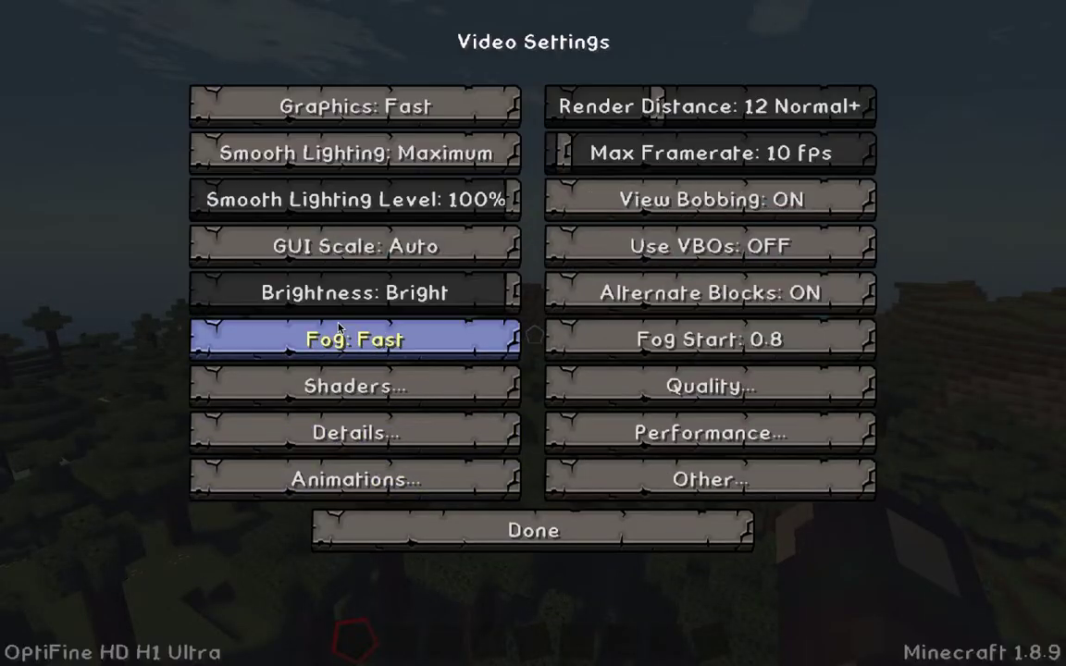
{"action": "left_click", "coordinate": [366, 381]}
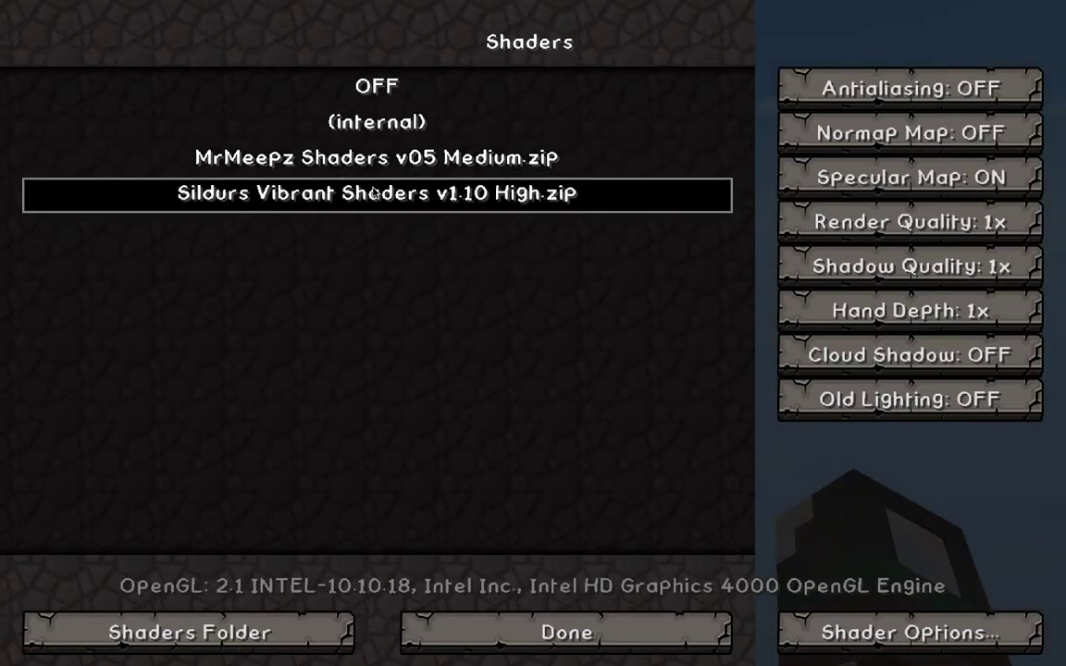
{"action": "left_click", "coordinate": [610, 623]}
{"action": "left_click", "coordinate": [550, 529]}
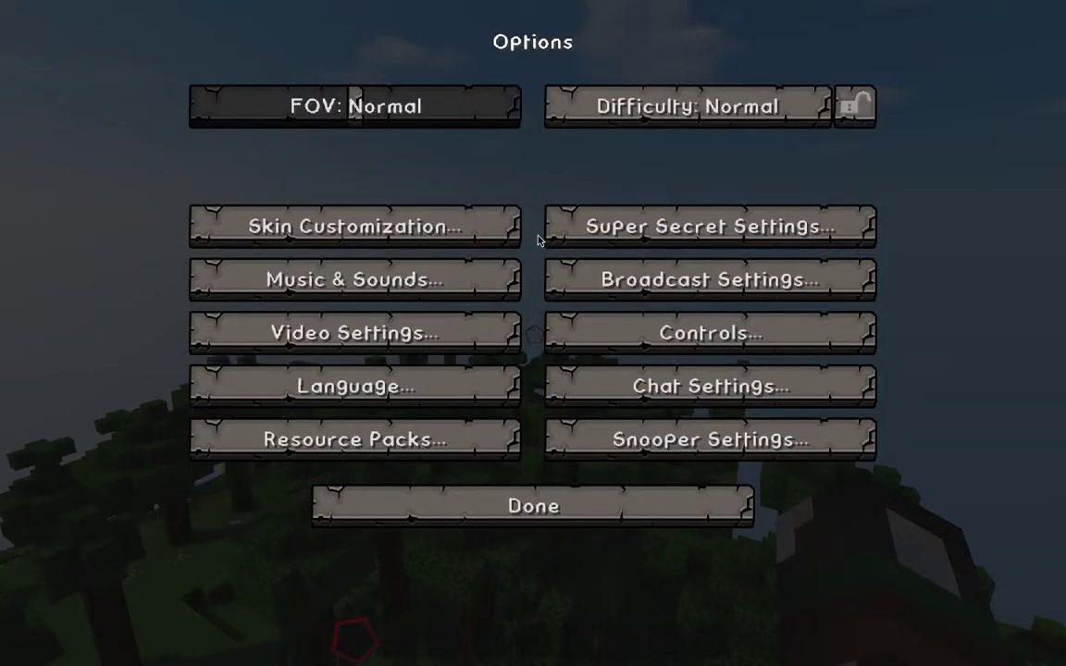
{"action": "left_click", "coordinate": [559, 512]}
{"action": "left_click", "coordinate": [533, 205]}
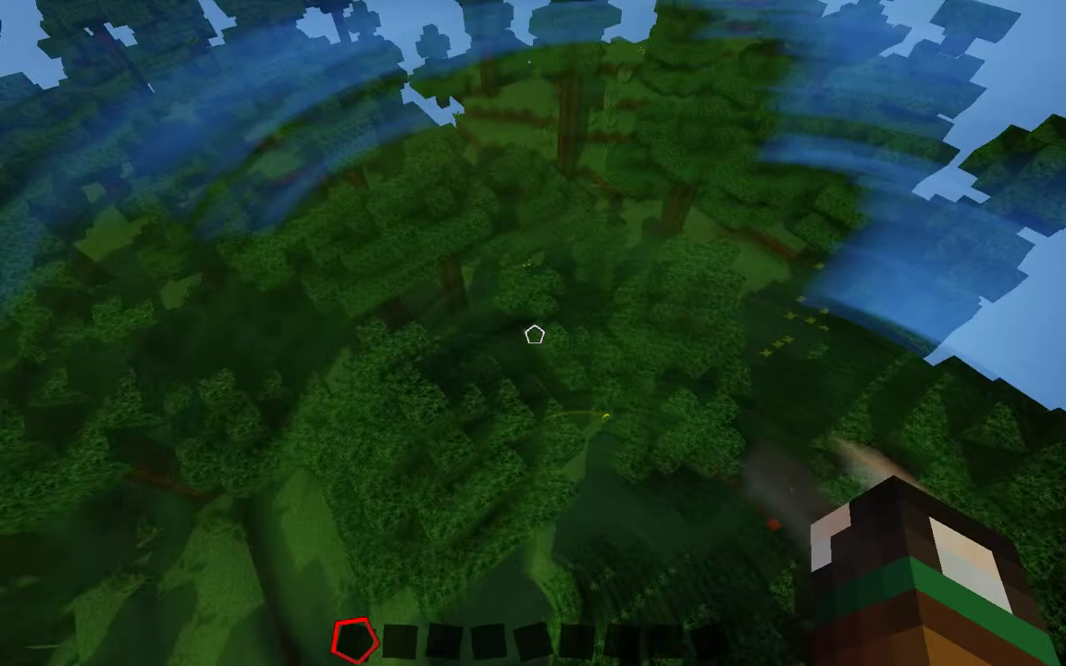
{"action": "key", "text": "shift"}
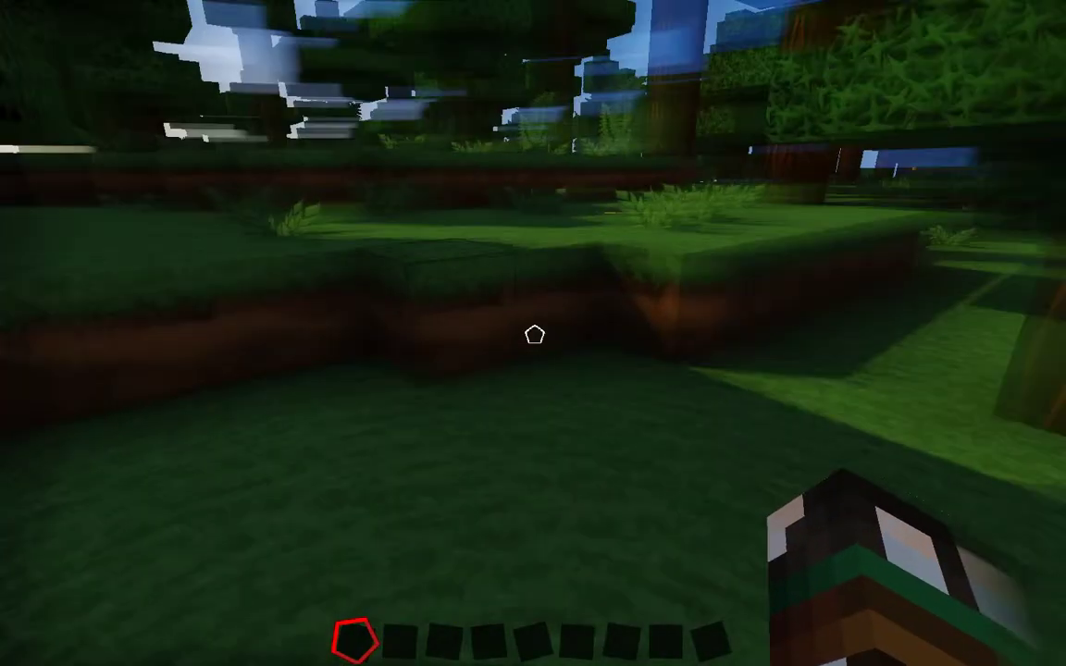
{"action": "key", "text": "w"}
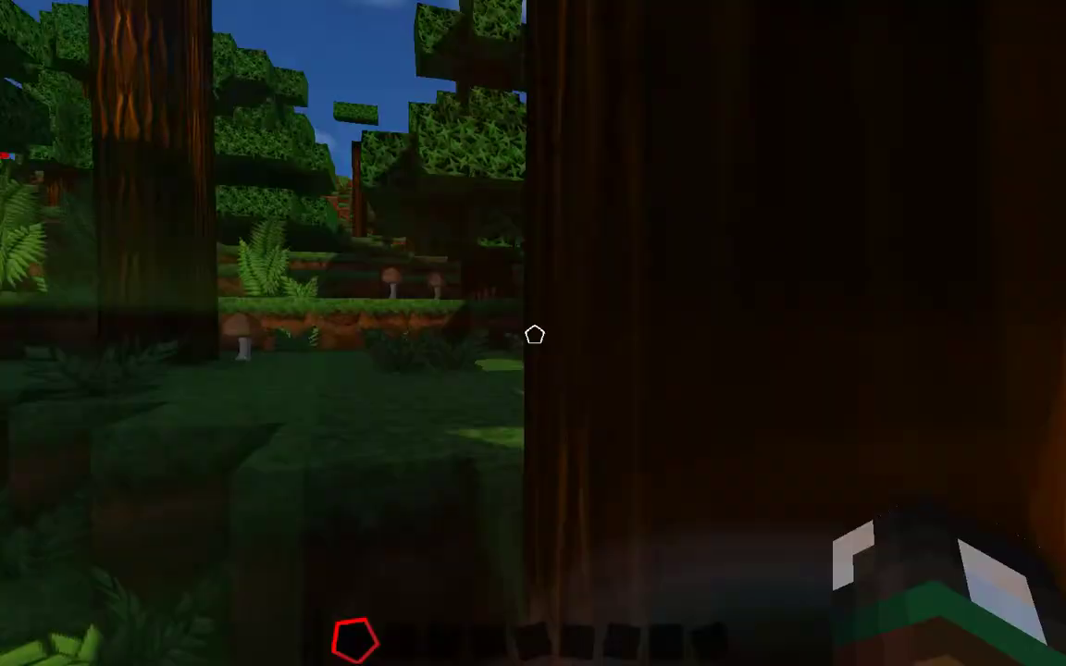
Switch the shader pack to MrMeepz Shaders v05 Medium.zip and return to the game.
{"action": "key", "text": "Escape"}
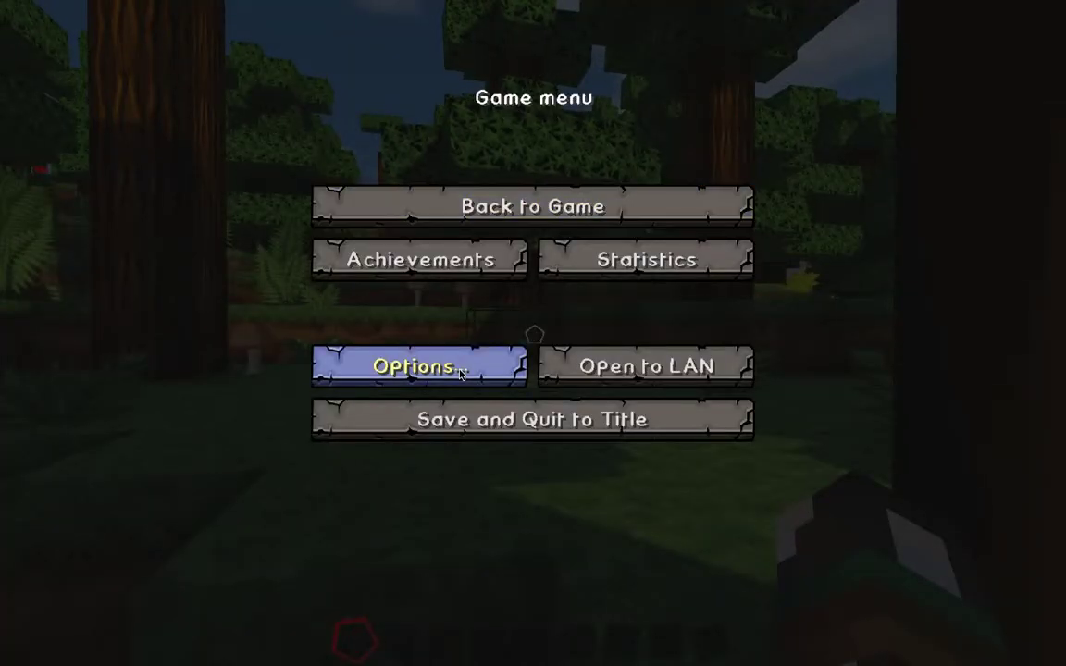
{"action": "left_click", "coordinate": [460, 373]}
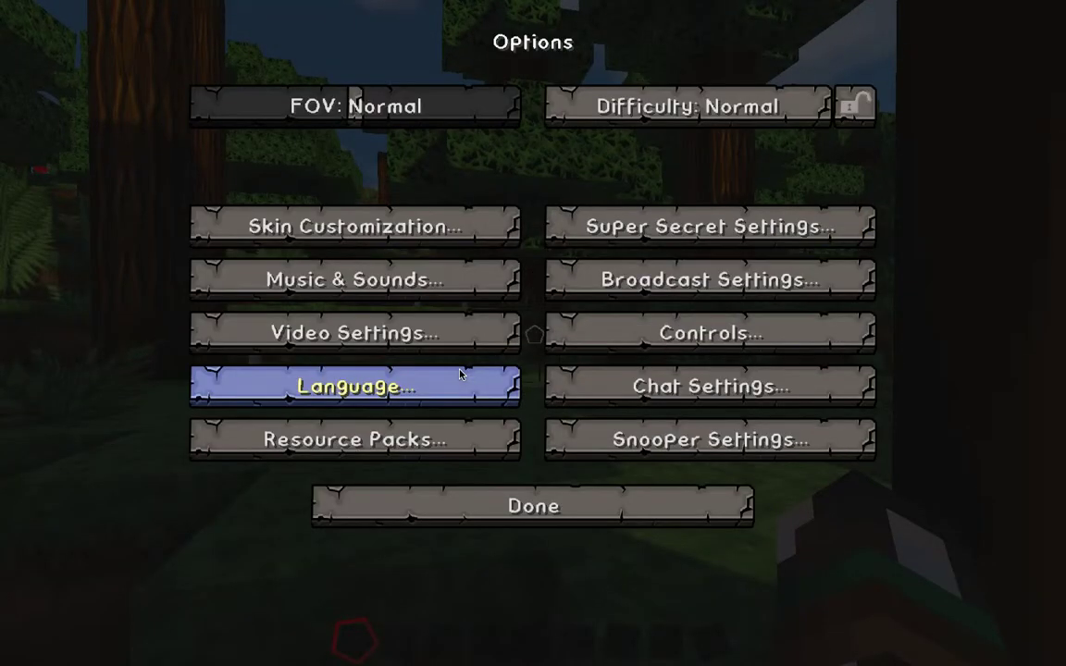
{"action": "left_click", "coordinate": [374, 329]}
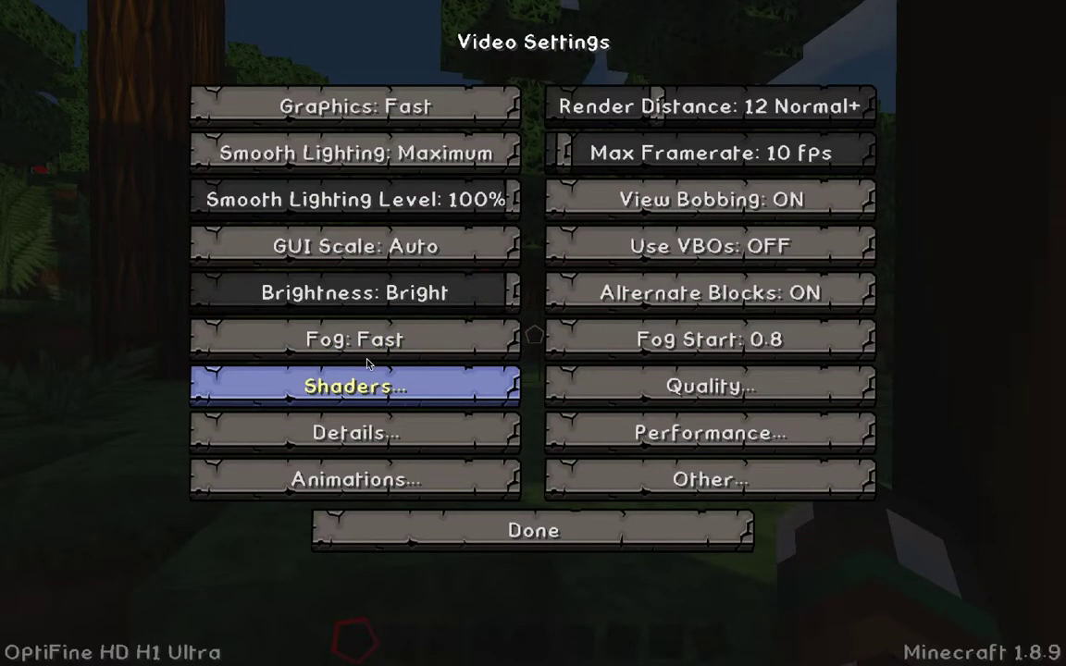
{"action": "left_click", "coordinate": [367, 387]}
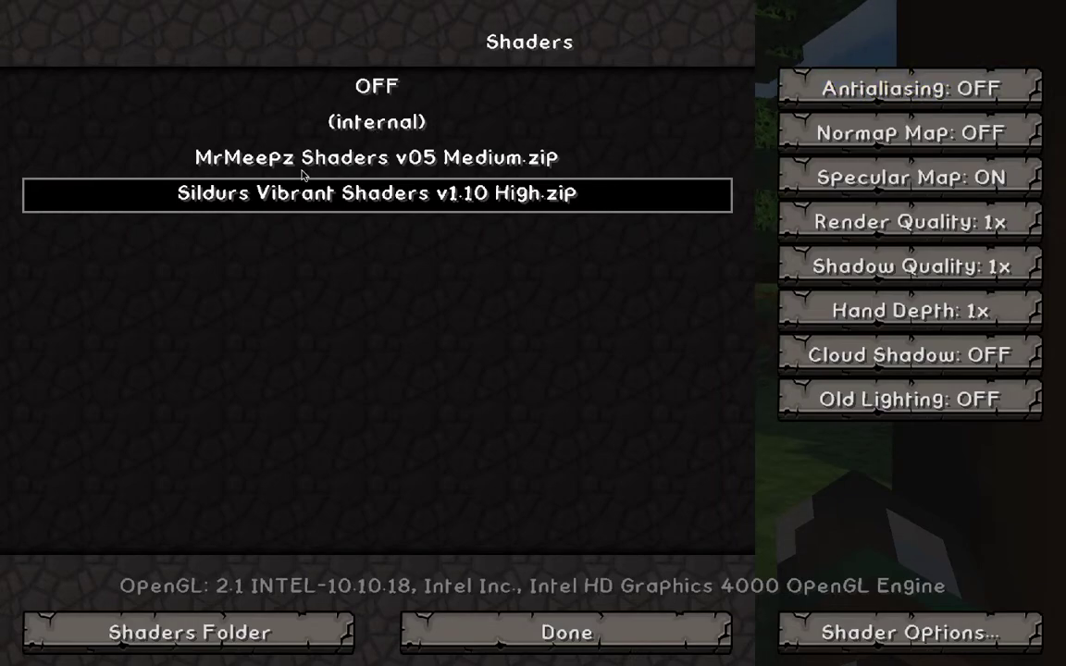
{"action": "left_click", "coordinate": [331, 176]}
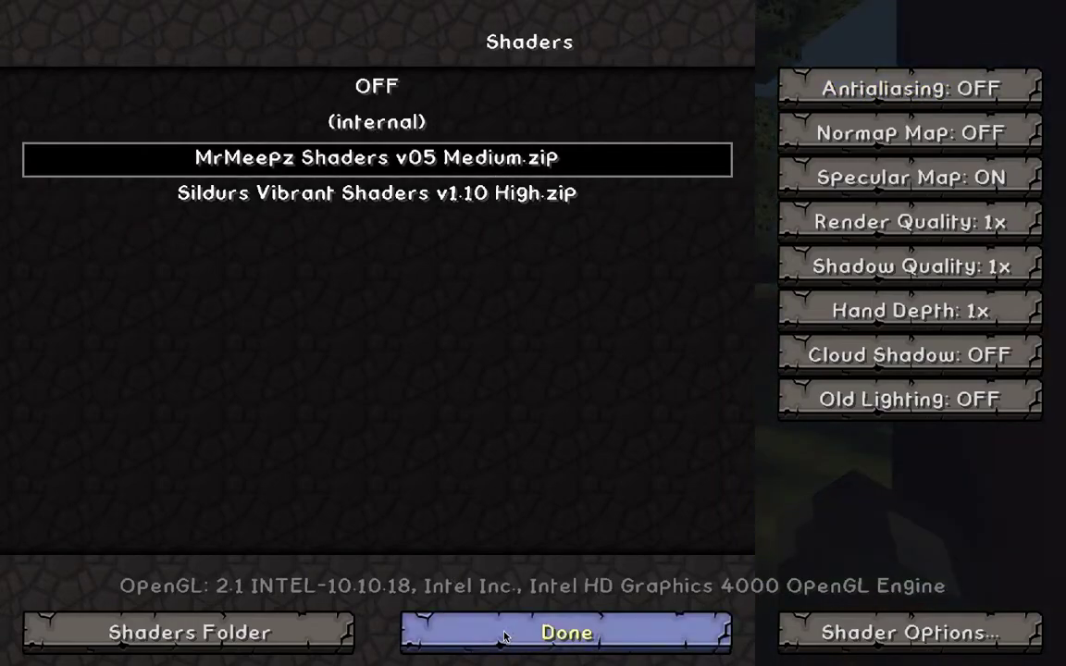
{"action": "left_click", "coordinate": [458, 629]}
{"action": "key", "text": "Escape"}
{"action": "key", "text": "Escape"}
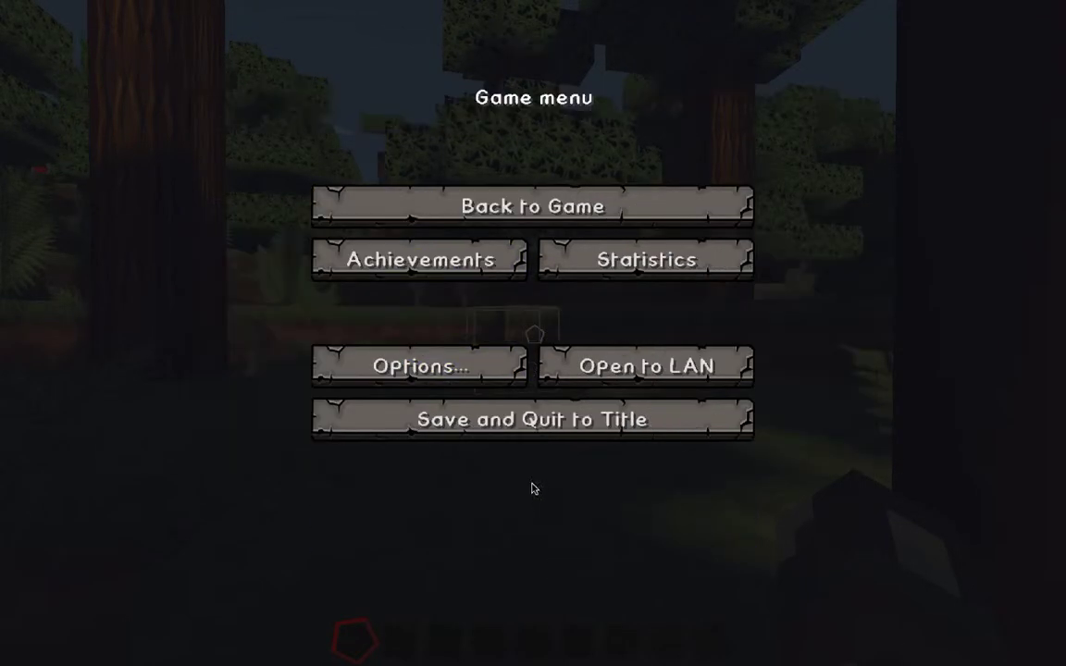
{"action": "left_click", "coordinate": [503, 203]}
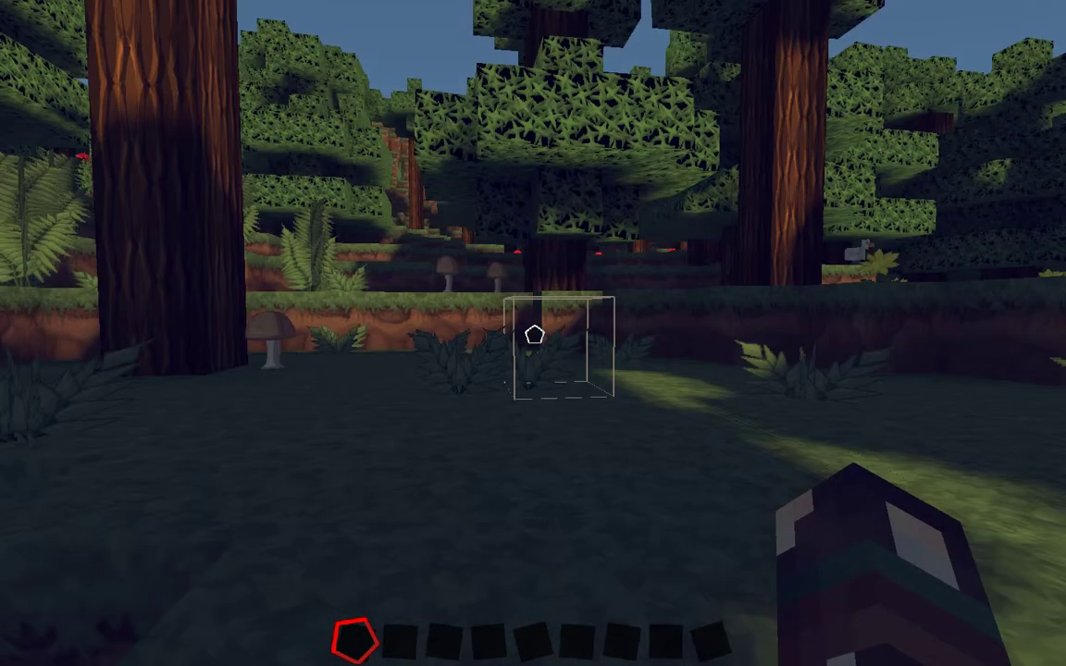
Walk through the forest and around the spruce trees to examine leaves, trunks and shadows under the shader.
{"action": "key", "text": "w"}
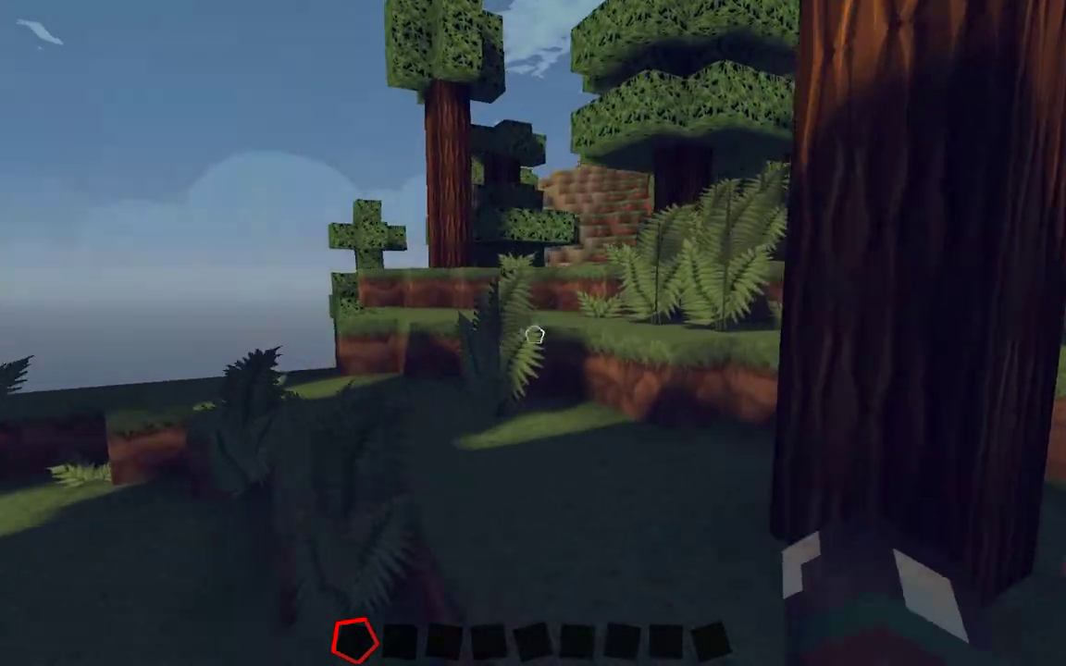
{"action": "key", "text": "w"}
{"action": "key", "text": "space"}
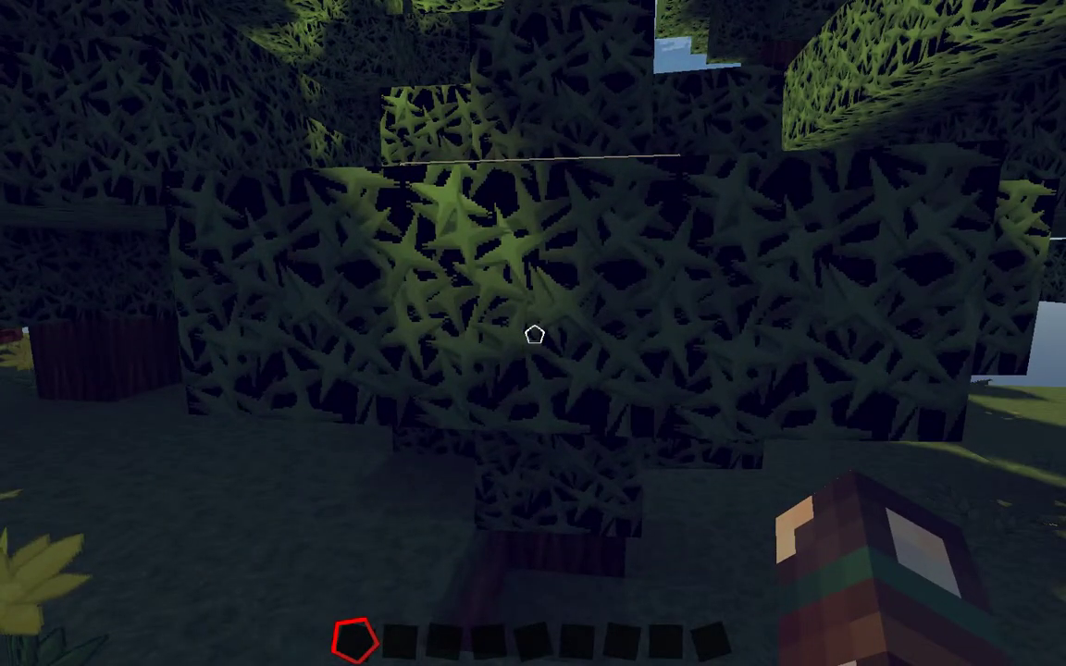
{"action": "key", "text": "w"}
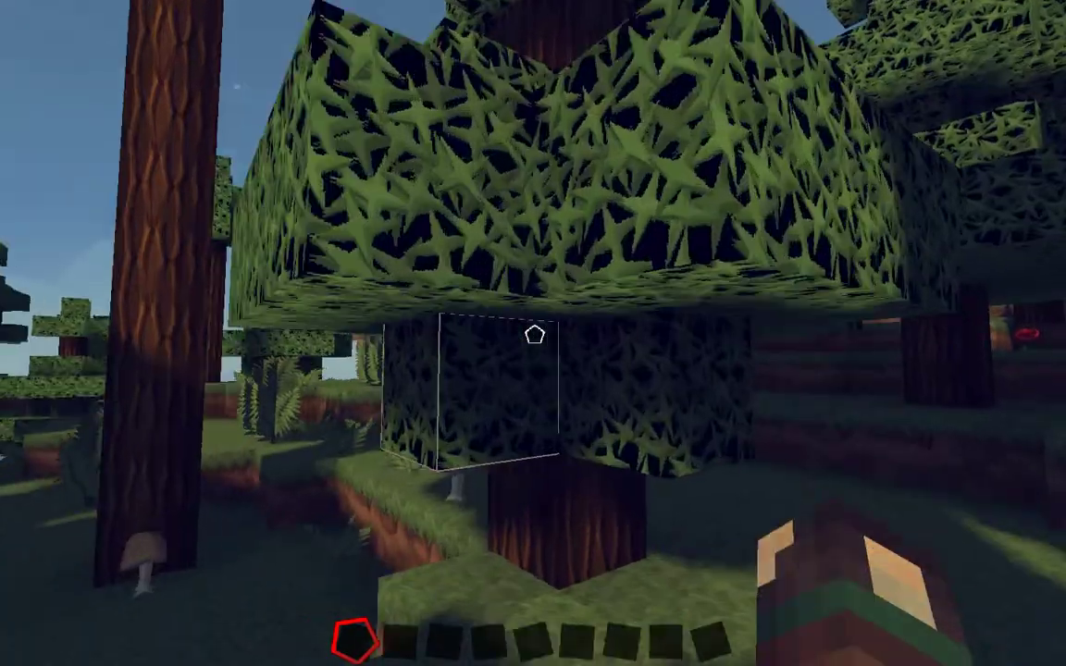
{"action": "key", "text": "w"}
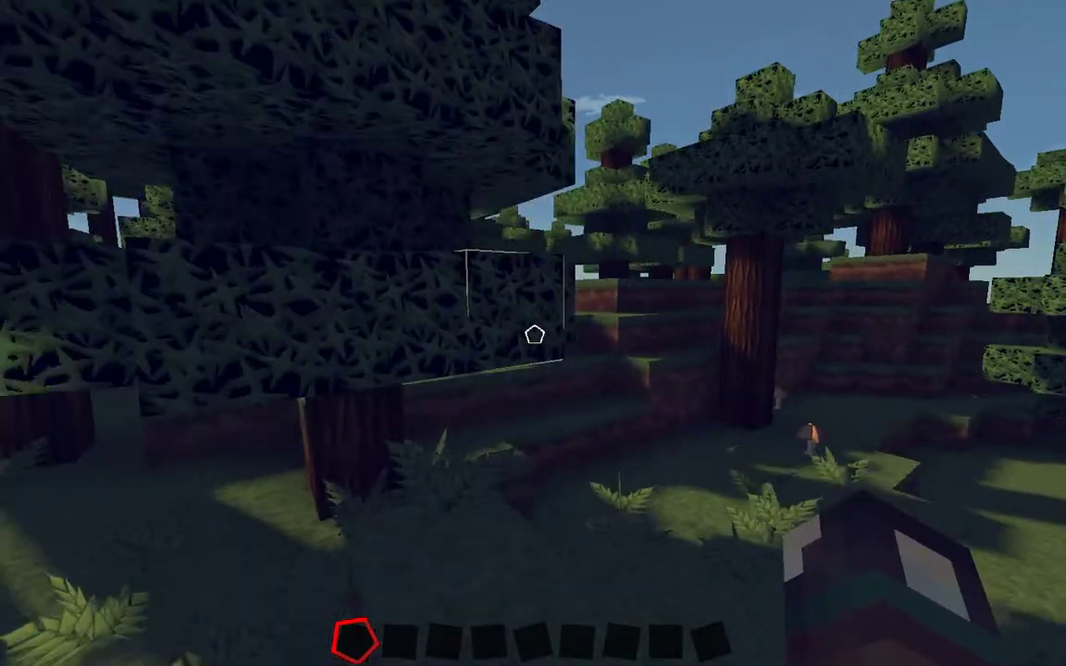
Fly up above the forest to view the sky and horizon, then come down onto a tree's canopy.
{"action": "key", "text": "space"}
{"action": "key", "text": "w"}
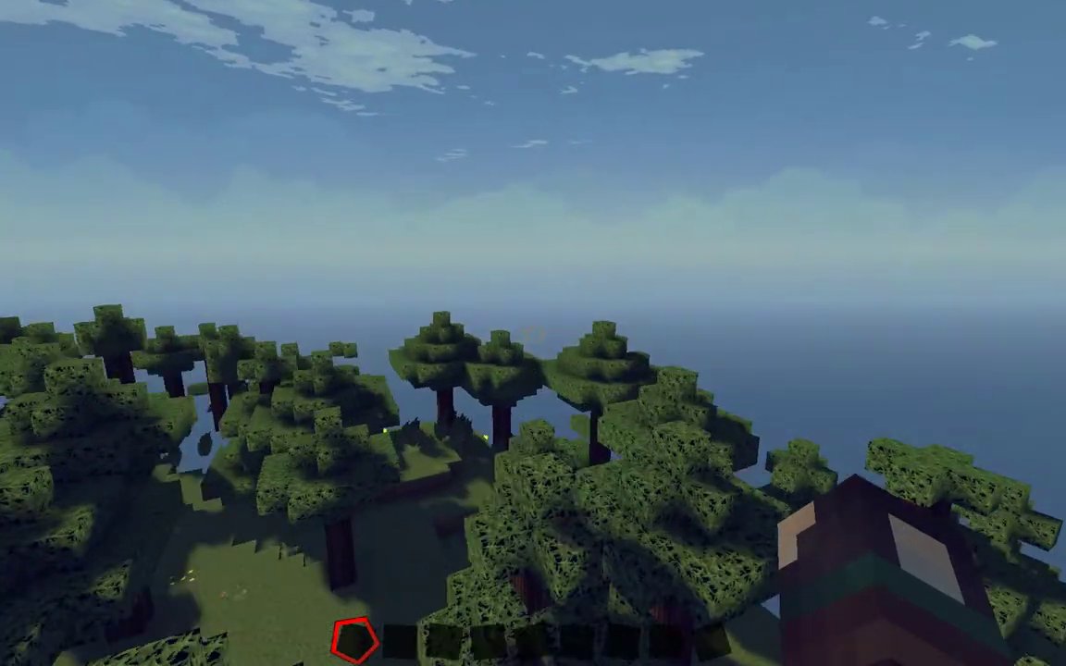
{"action": "key", "text": "w"}
{"action": "key", "text": "shift"}
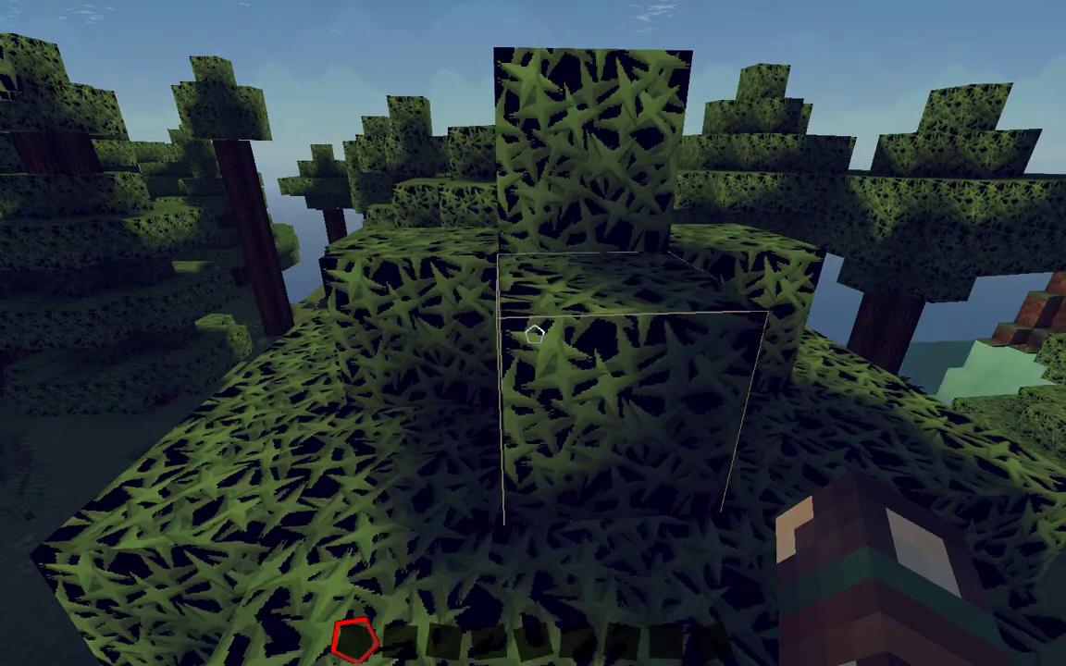
Leave the treetop and travel to the lake shore to examine the water and flowers under the shader.
{"action": "key", "text": "s"}
{"action": "key", "text": "d"}
{"action": "key", "text": "w"}
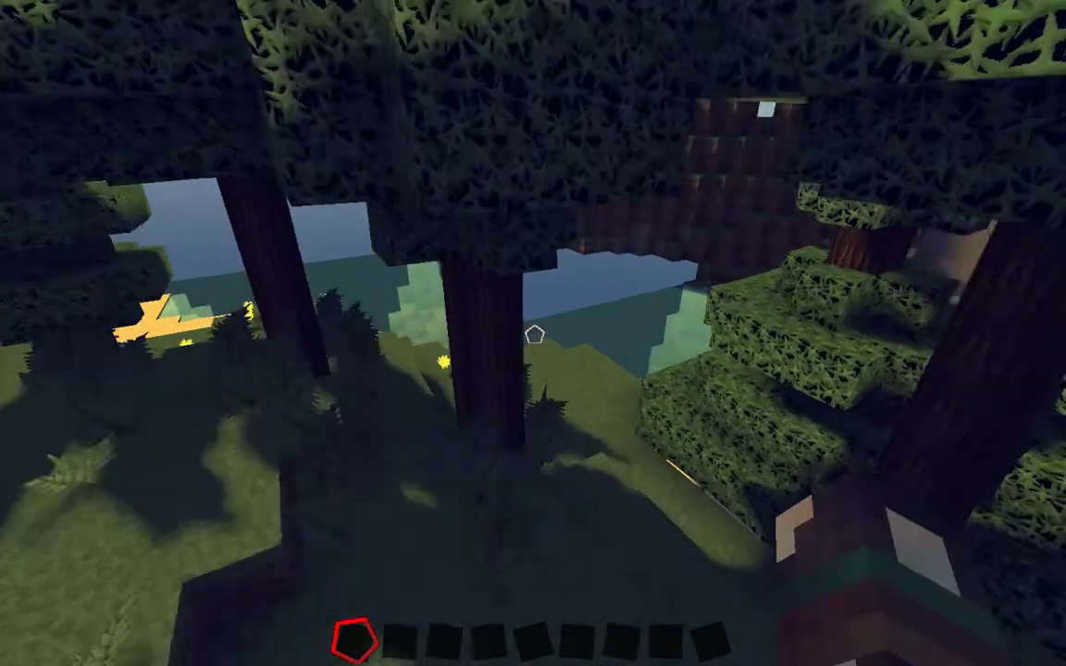
{"action": "key", "text": "w"}
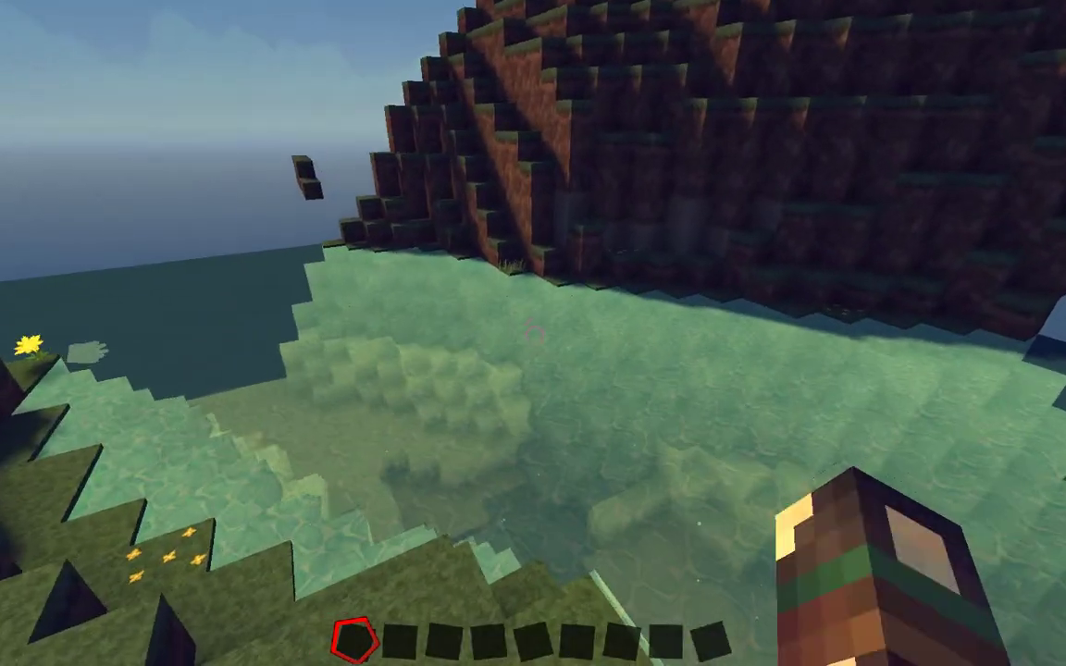
{"action": "key", "text": "w"}
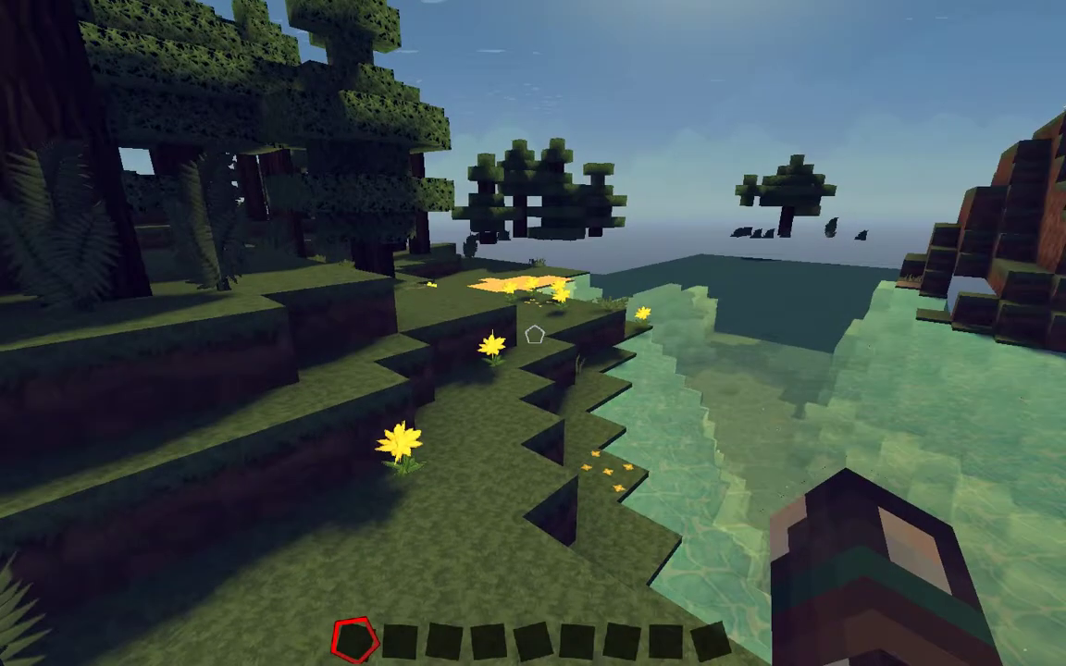
{"action": "mouse_move", "coordinate": [533, 333]}
{"action": "key", "text": "w"}
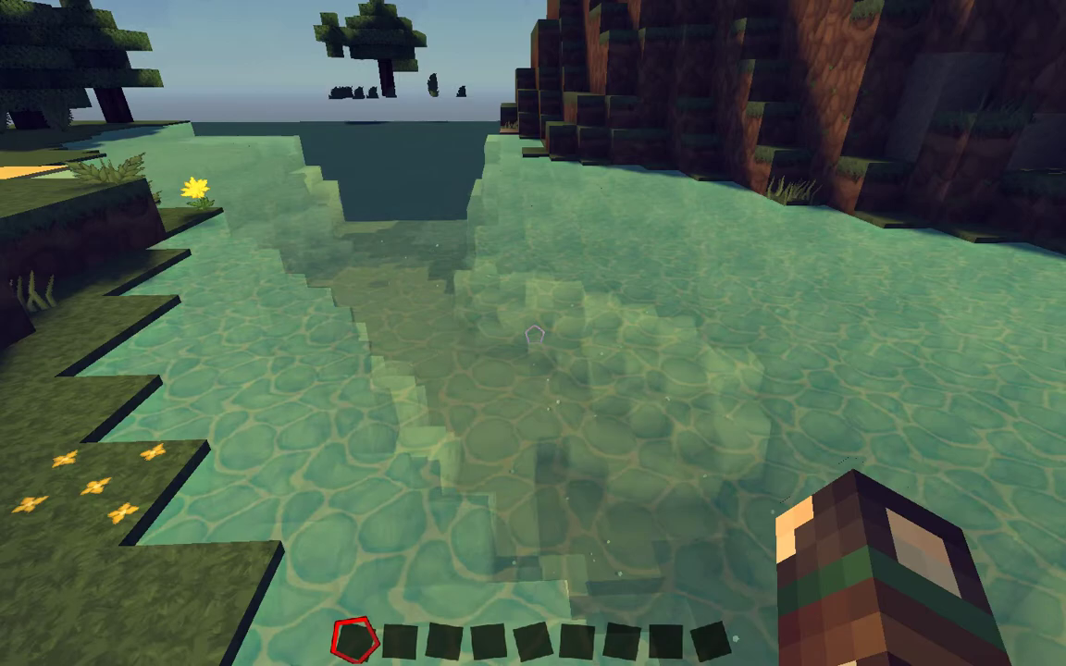
{"action": "key", "text": "w"}
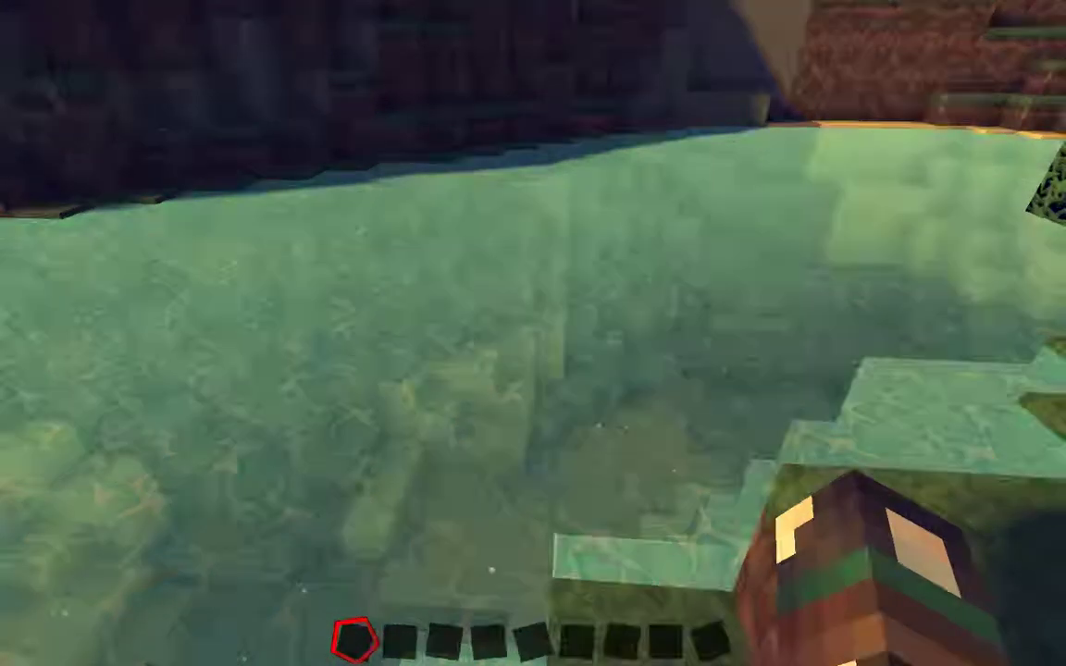
Switch the shader pack to Sildurs Vibrant Shaders v1.10 High.zip and return to the game.
{"action": "key", "text": "Escape"}
{"action": "left_click", "coordinate": [445, 373]}
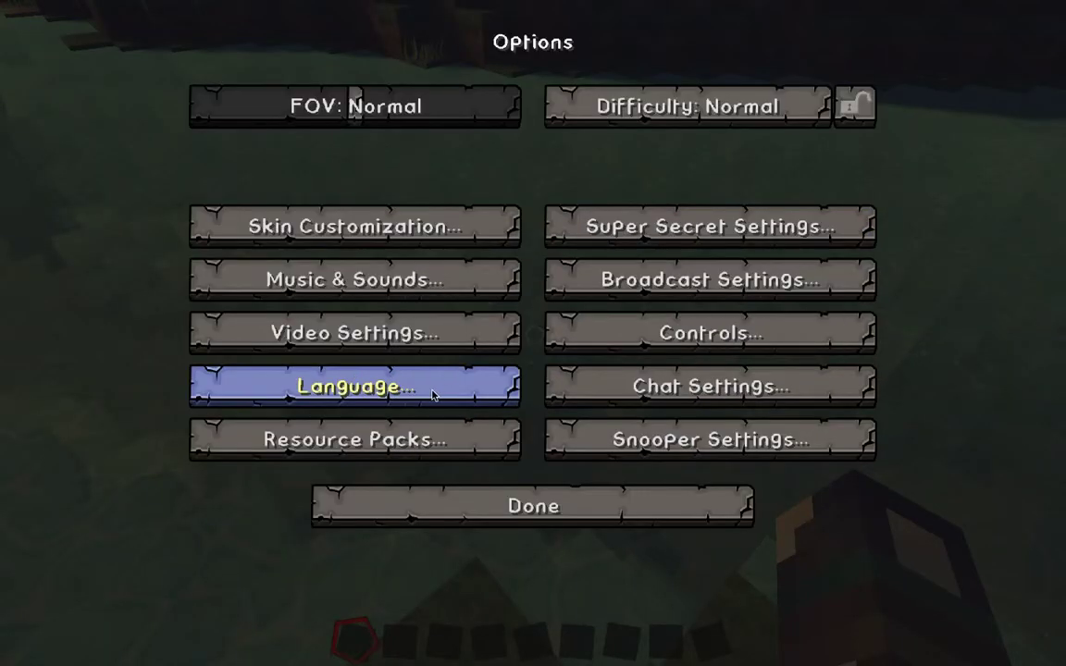
{"action": "left_click", "coordinate": [414, 335]}
{"action": "left_click", "coordinate": [398, 374]}
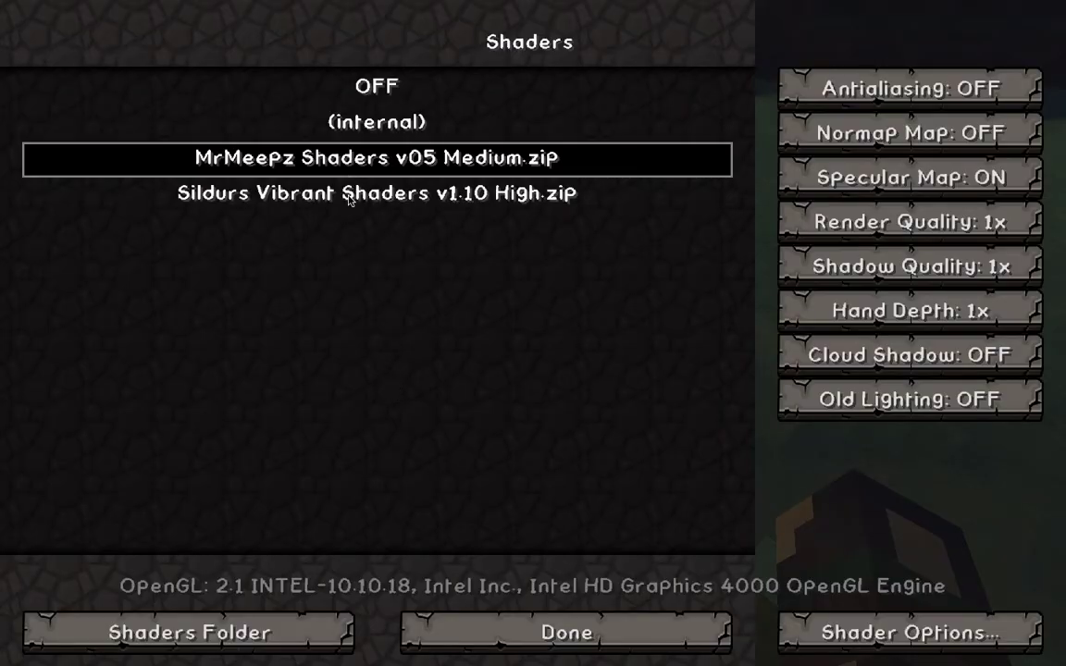
{"action": "left_click", "coordinate": [418, 196]}
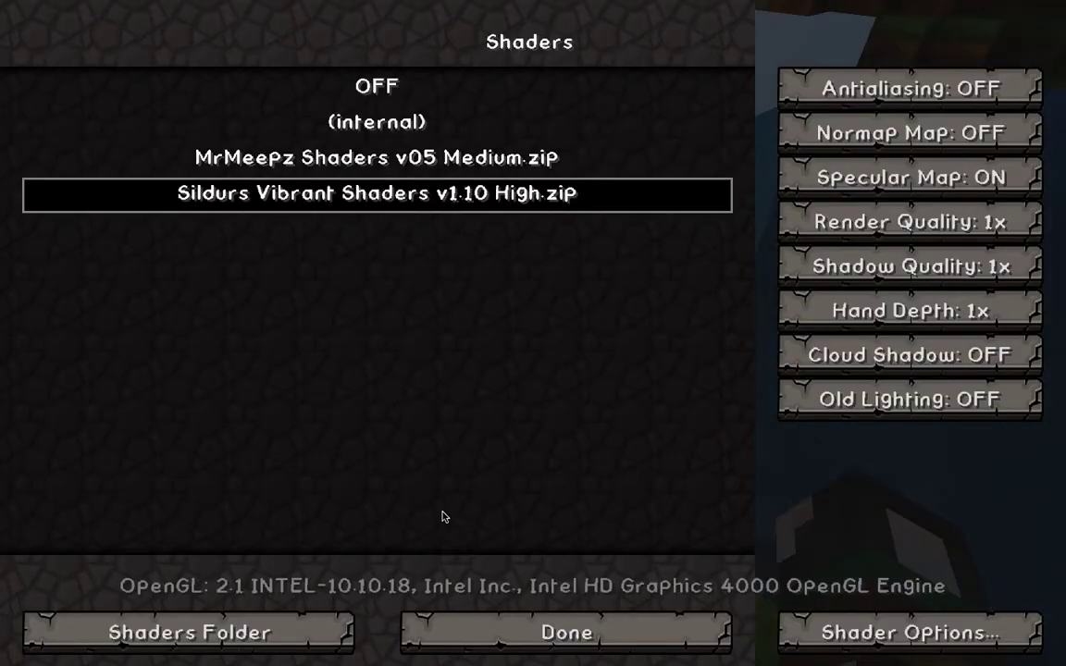
{"action": "left_click", "coordinate": [555, 629]}
{"action": "left_click", "coordinate": [547, 521]}
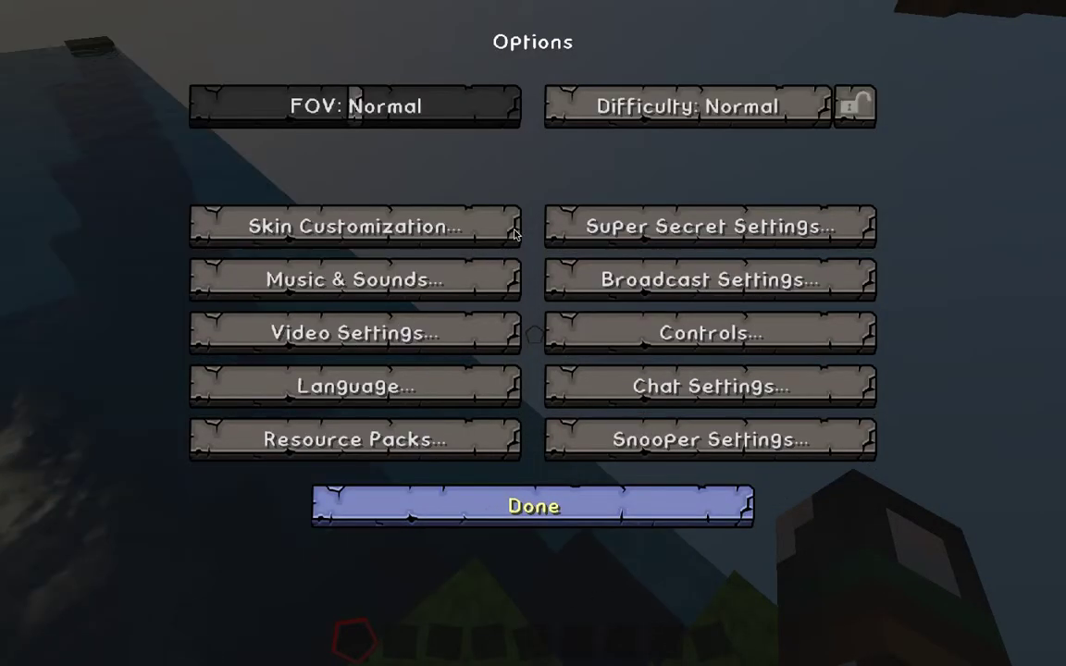
{"action": "left_click", "coordinate": [547, 518]}
{"action": "left_click", "coordinate": [549, 203]}
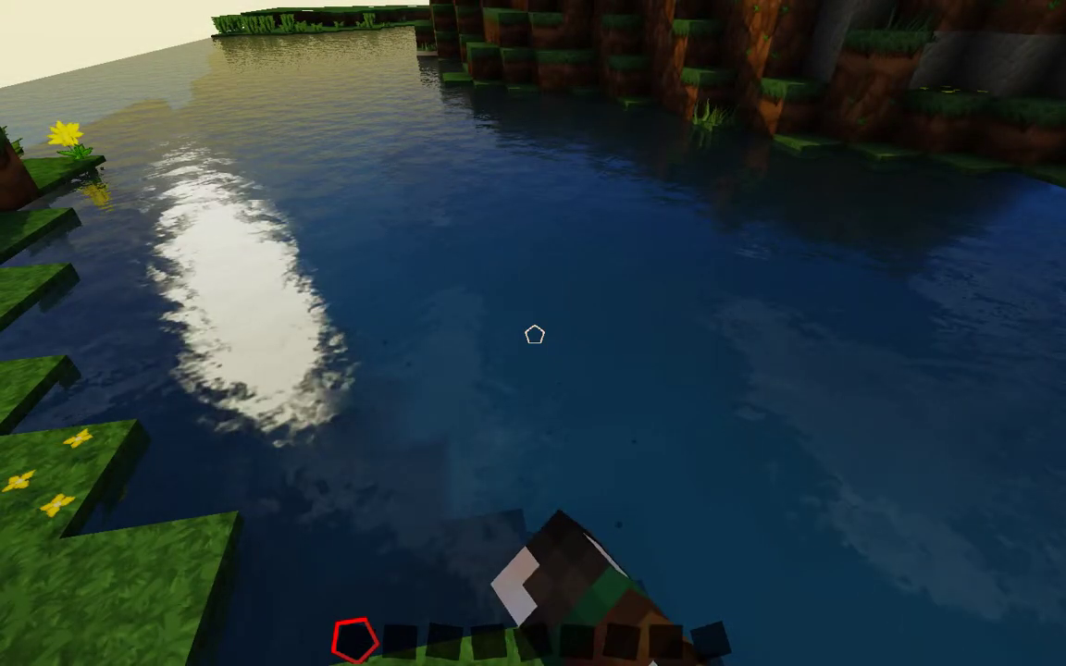
Examine the lake water, its sun reflection and the far shore under the Sildurs Vibrant shader.
{"action": "left_click", "coordinate": [534, 334]}
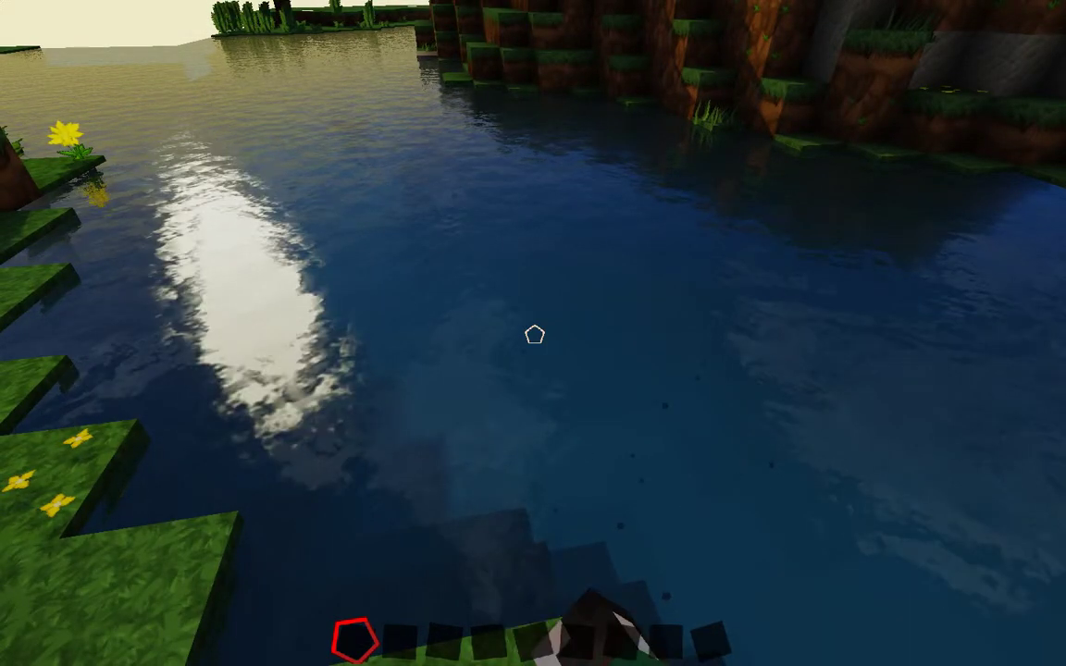
{"action": "left_click", "coordinate": [534, 334]}
{"action": "left_click", "coordinate": [534, 334]}
{"action": "left_click", "coordinate": [534, 334]}
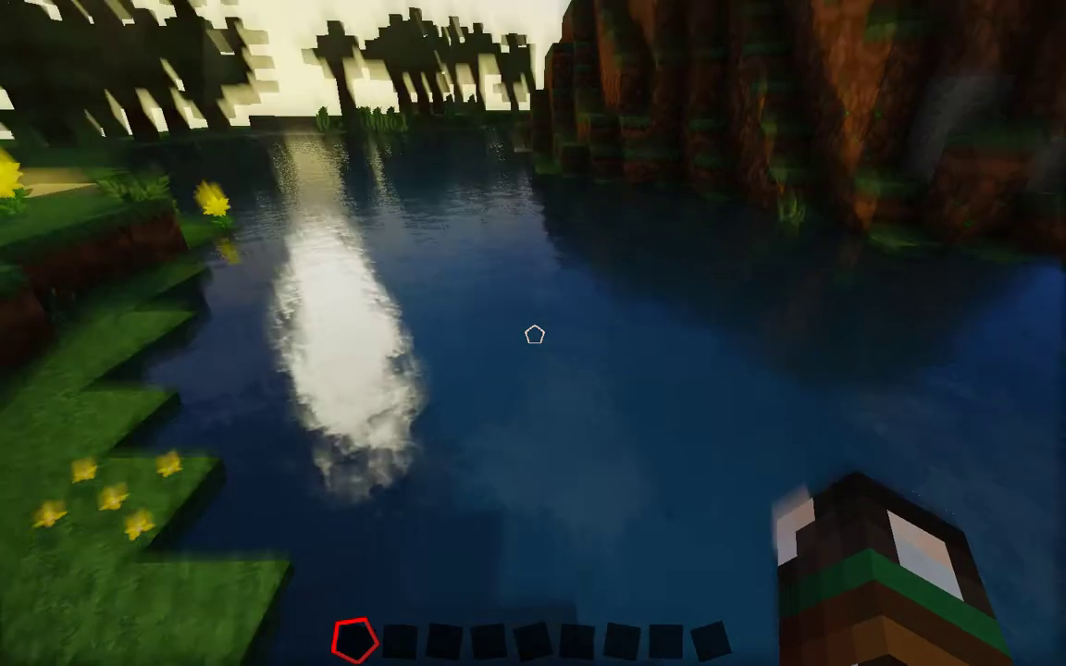
Set the shader pack back to MrMeepz Shaders v05 Medium.zip and resume the game.
{"action": "key", "text": "Escape"}
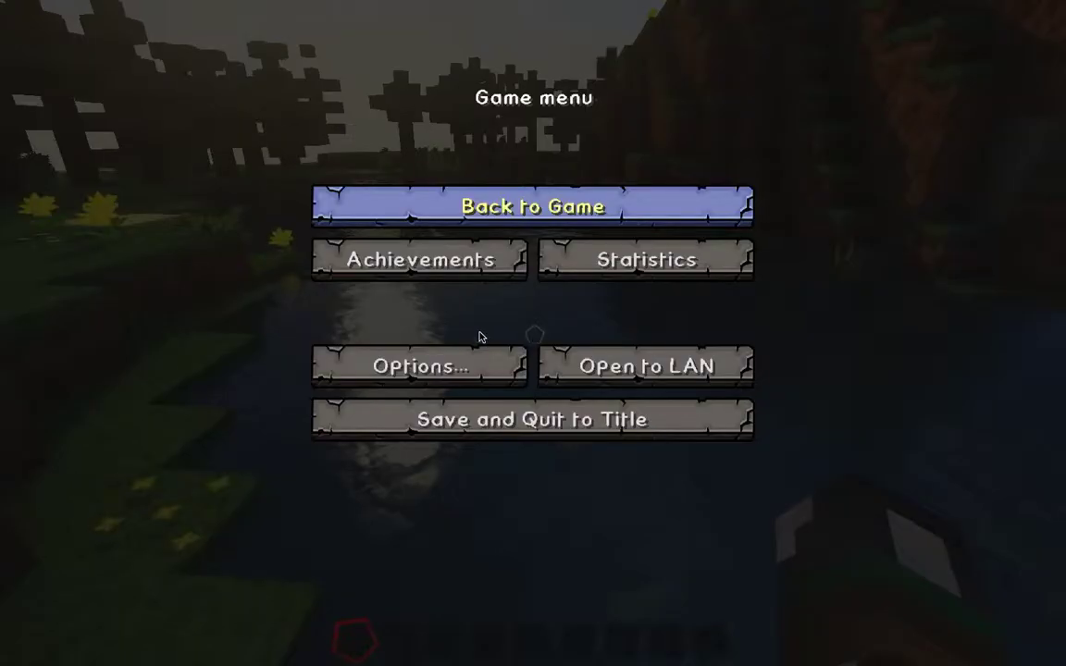
{"action": "left_click", "coordinate": [422, 365]}
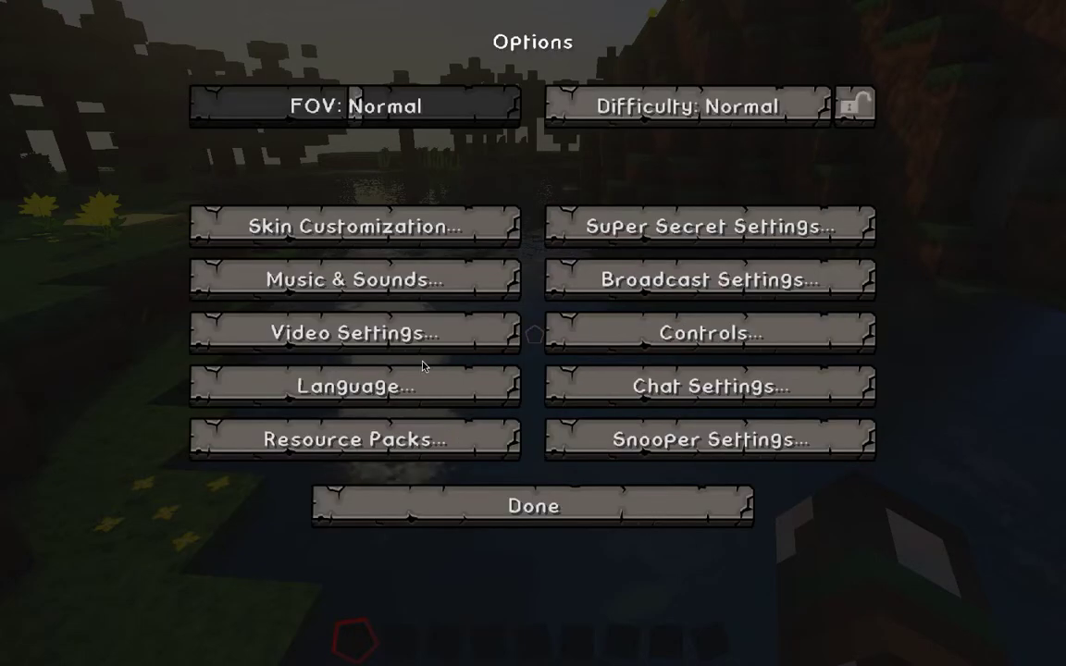
{"action": "left_click", "coordinate": [381, 334]}
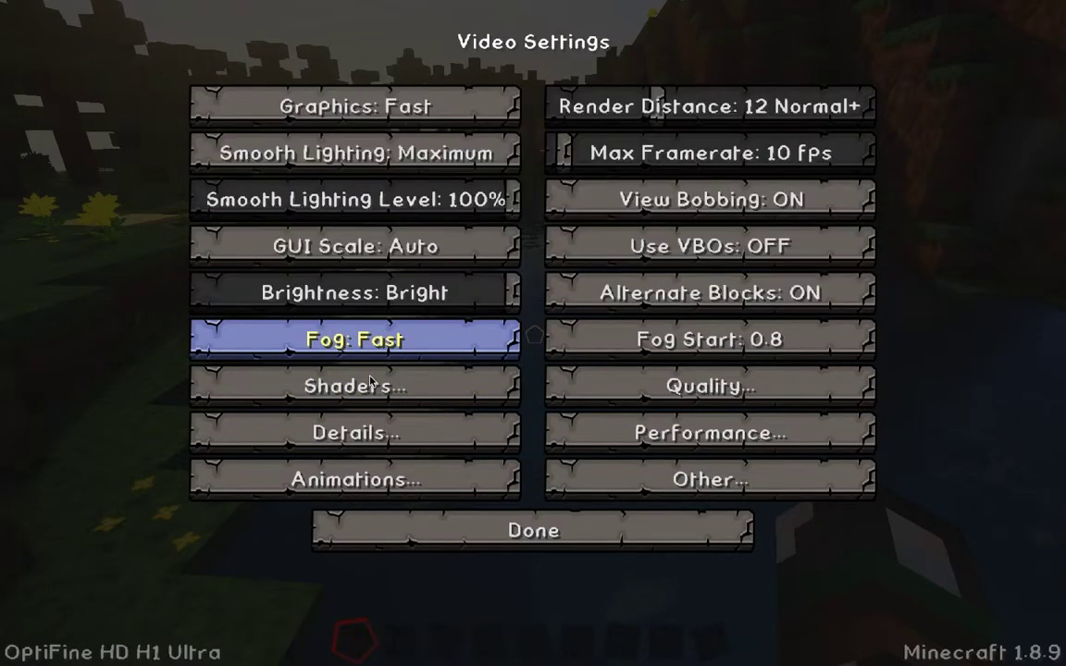
{"action": "left_click", "coordinate": [381, 385]}
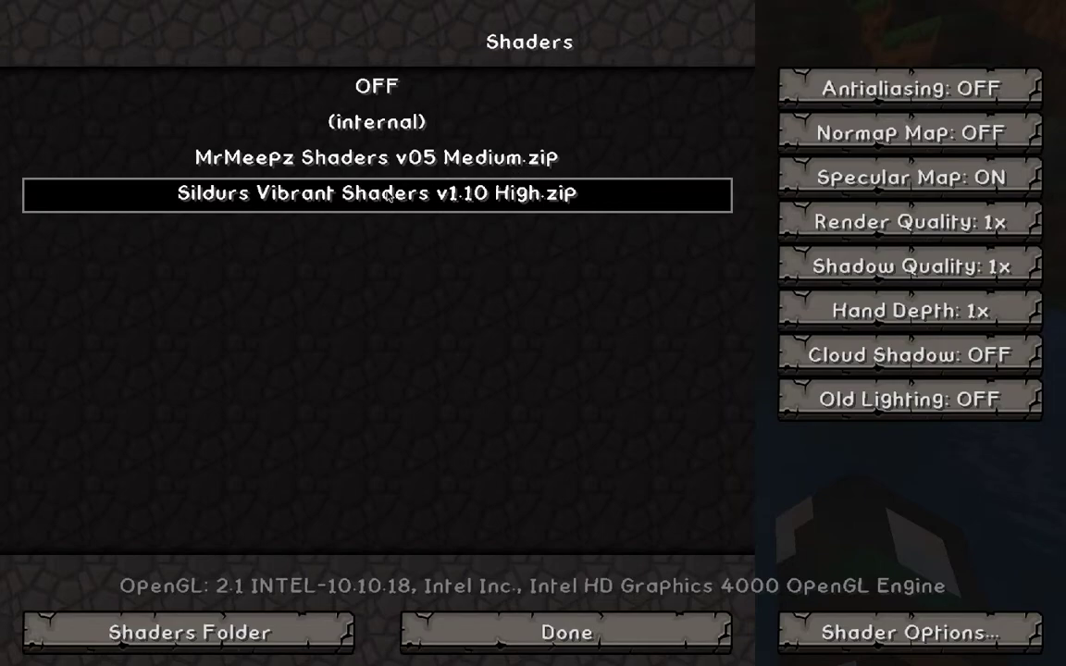
{"action": "left_click", "coordinate": [431, 148]}
{"action": "left_click", "coordinate": [676, 637]}
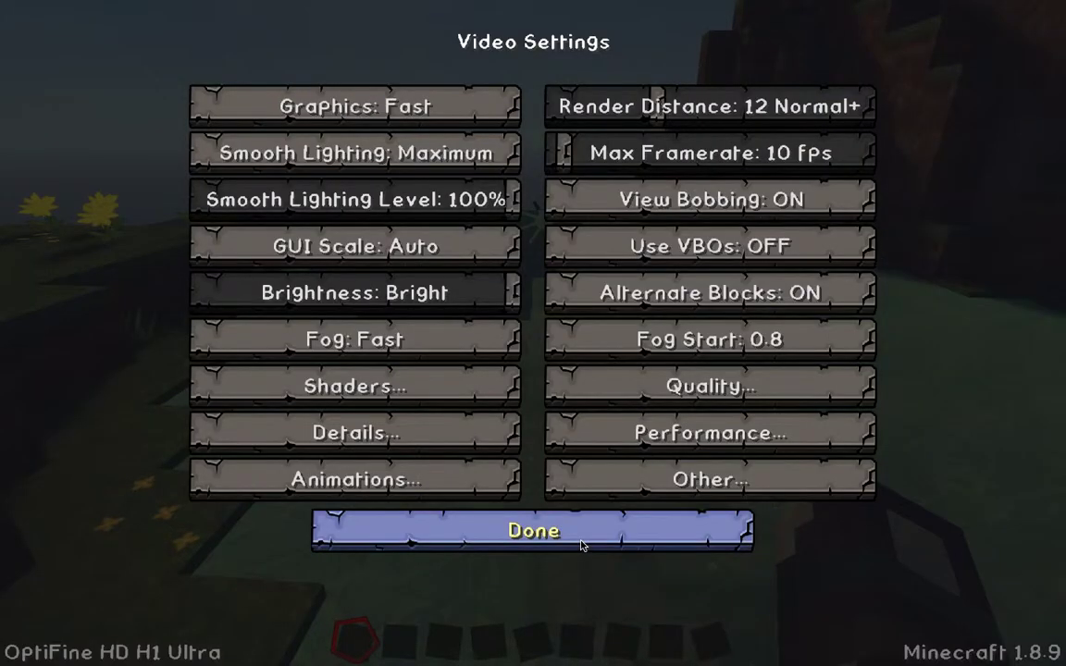
{"action": "left_click", "coordinate": [535, 514]}
{"action": "left_click", "coordinate": [588, 524]}
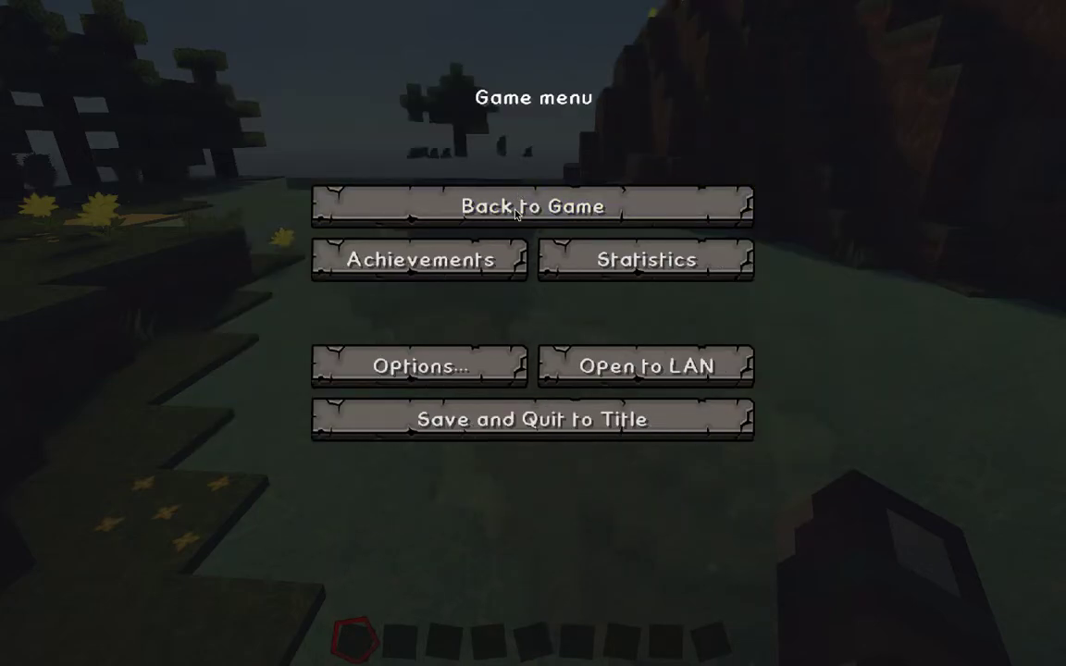
{"action": "key", "text": "Escape"}
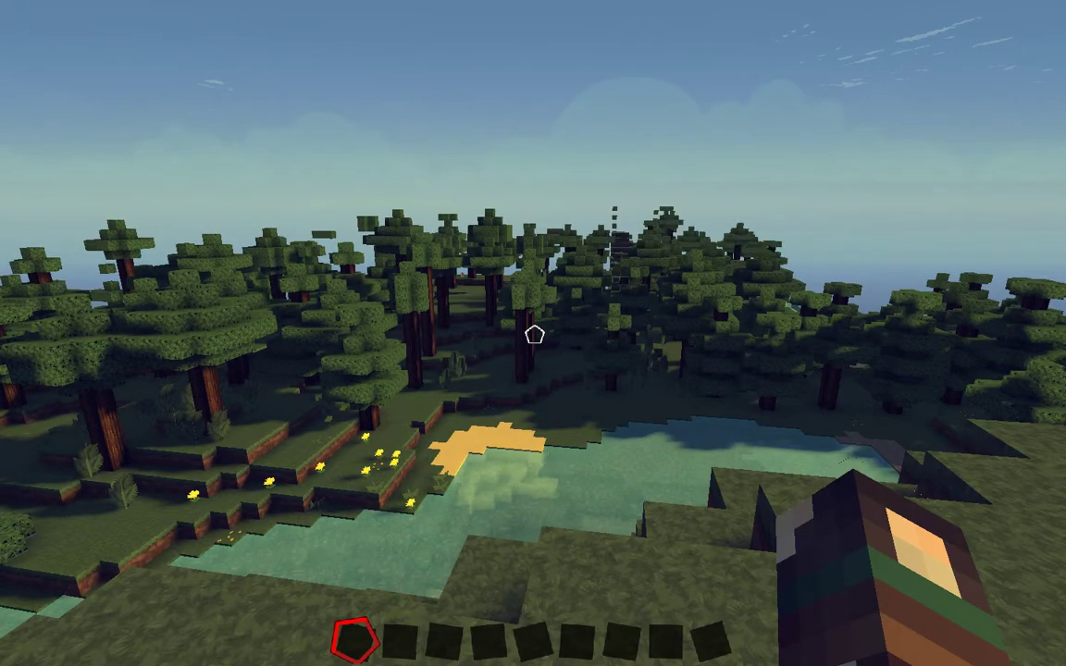
Pause the game, take Minecraft out of full screen and switch to Chrome.
{"action": "key", "text": "Escape"}
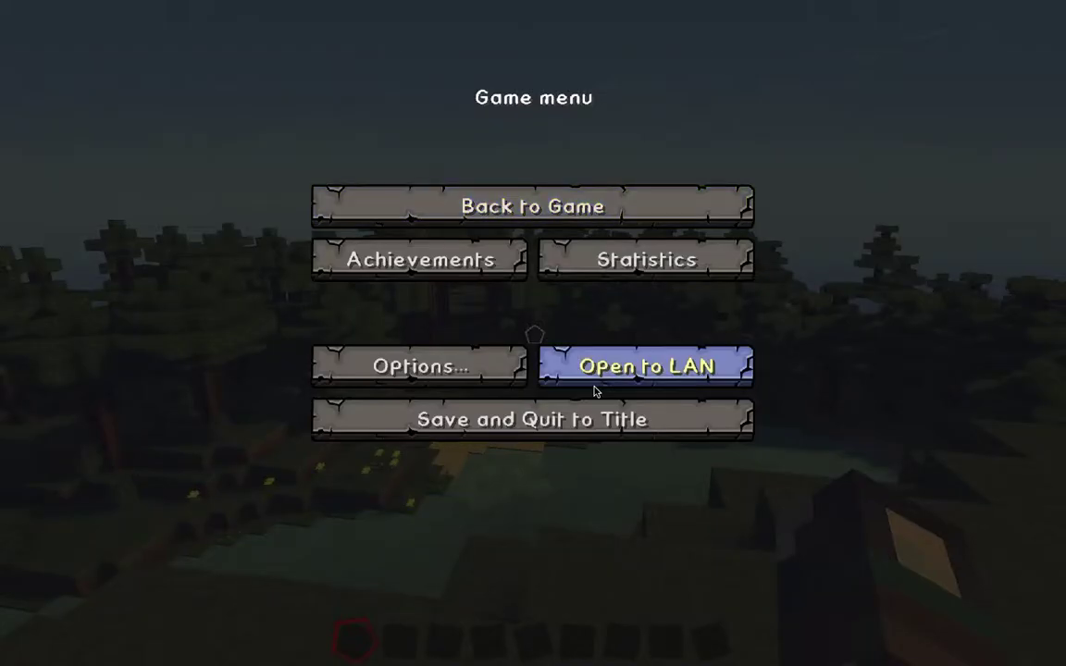
{"action": "mouse_move", "coordinate": [98, 5]}
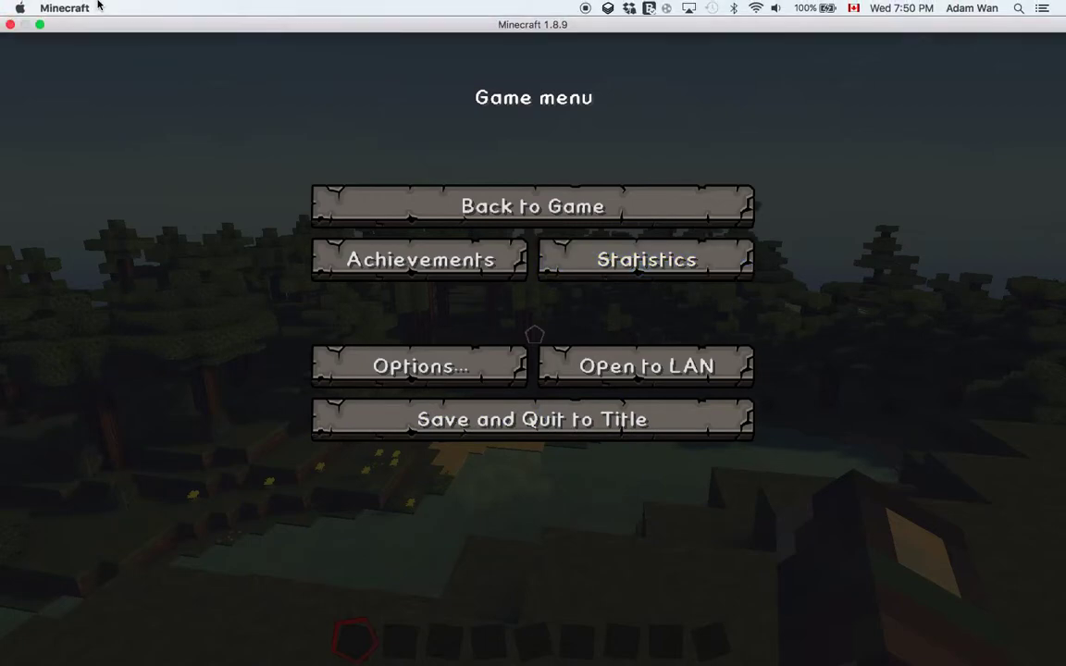
{"action": "left_click", "coordinate": [39, 25]}
{"action": "key", "text": "ctrl+Left"}
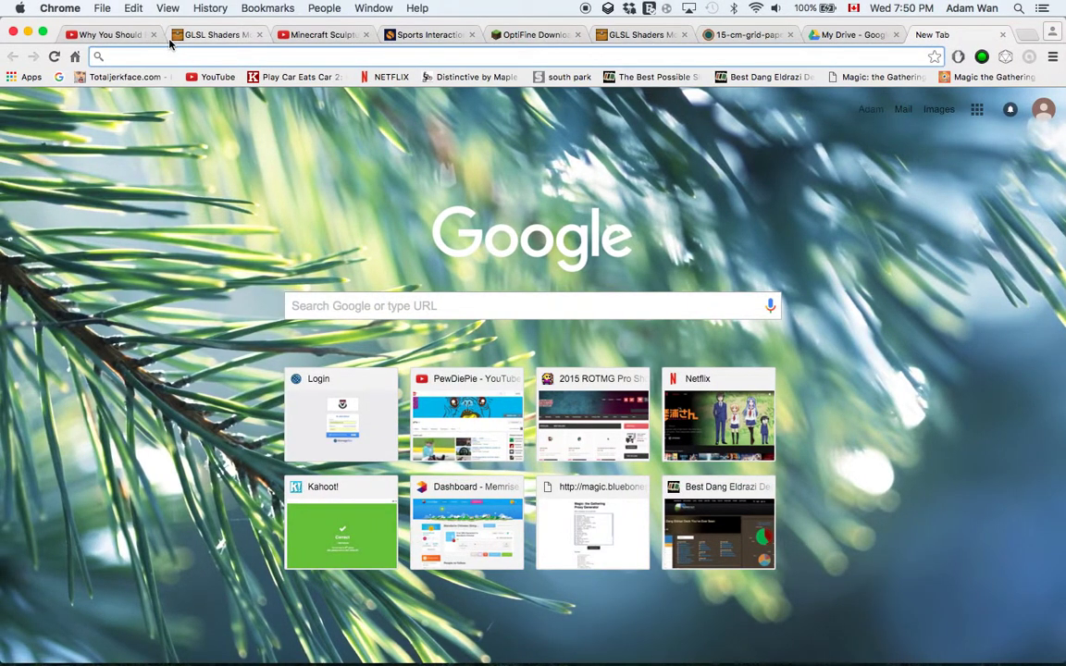
Close all the old browser tabs, keeping only the empty New Tab open.
{"action": "left_click", "coordinate": [155, 35]}
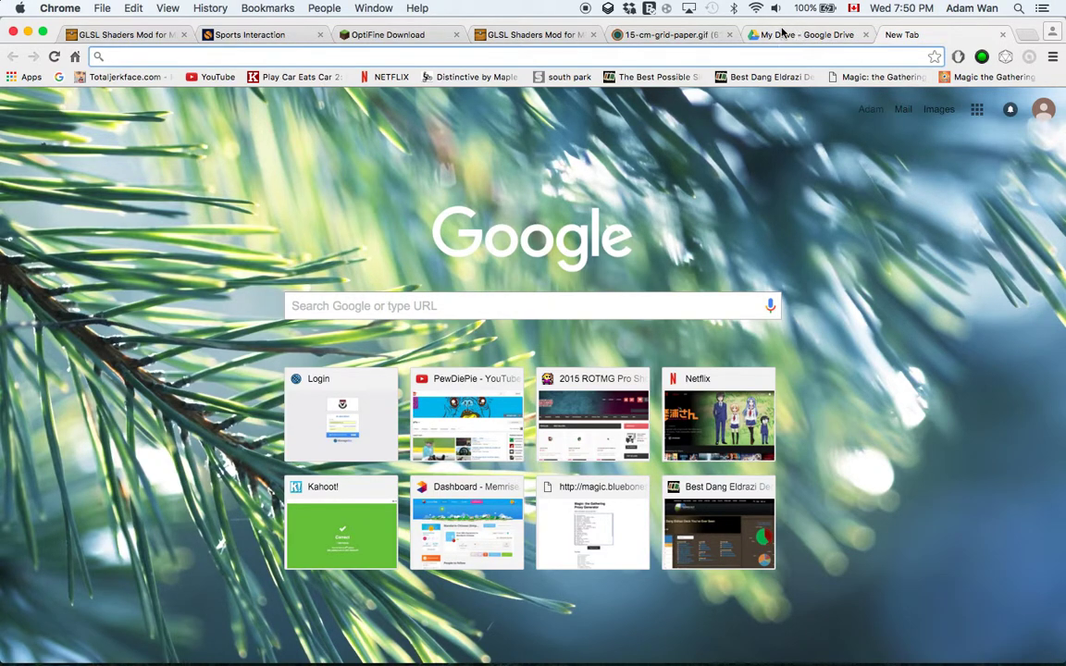
{"action": "left_click", "coordinate": [864, 36]}
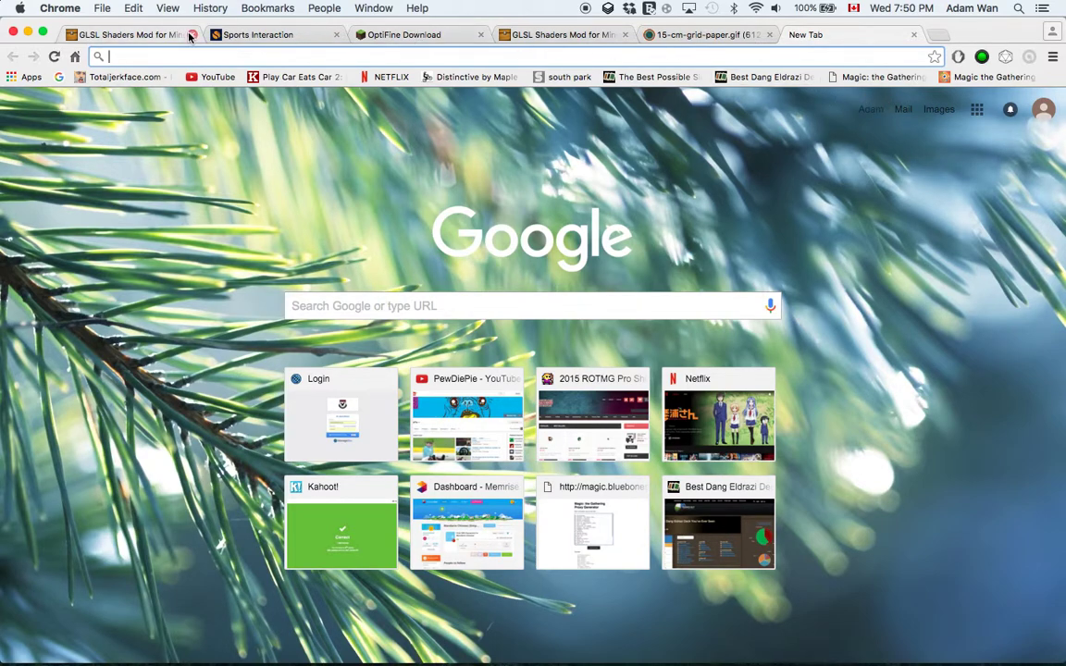
{"action": "left_click", "coordinate": [190, 35]}
{"action": "left_click", "coordinate": [190, 35]}
{"action": "left_click", "coordinate": [190, 36]}
{"action": "left_click", "coordinate": [190, 35]}
{"action": "left_click", "coordinate": [189, 35]}
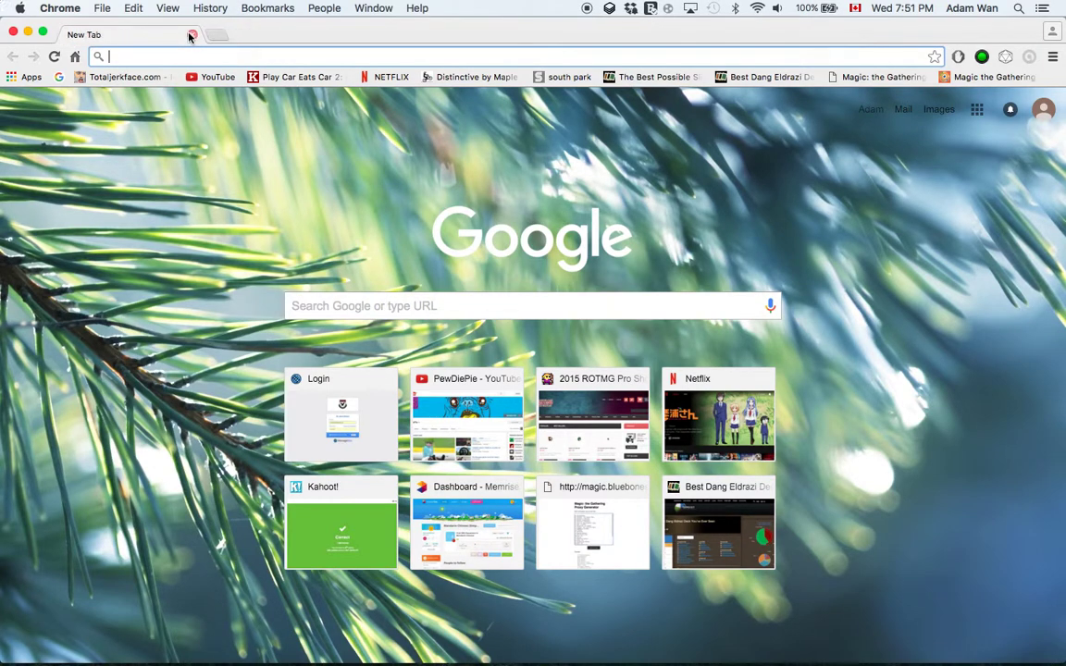
Search the web for "optifine hd mod" and open the OptiFine Downloads page from the results.
{"action": "type", "text": "optifine hd mod"}
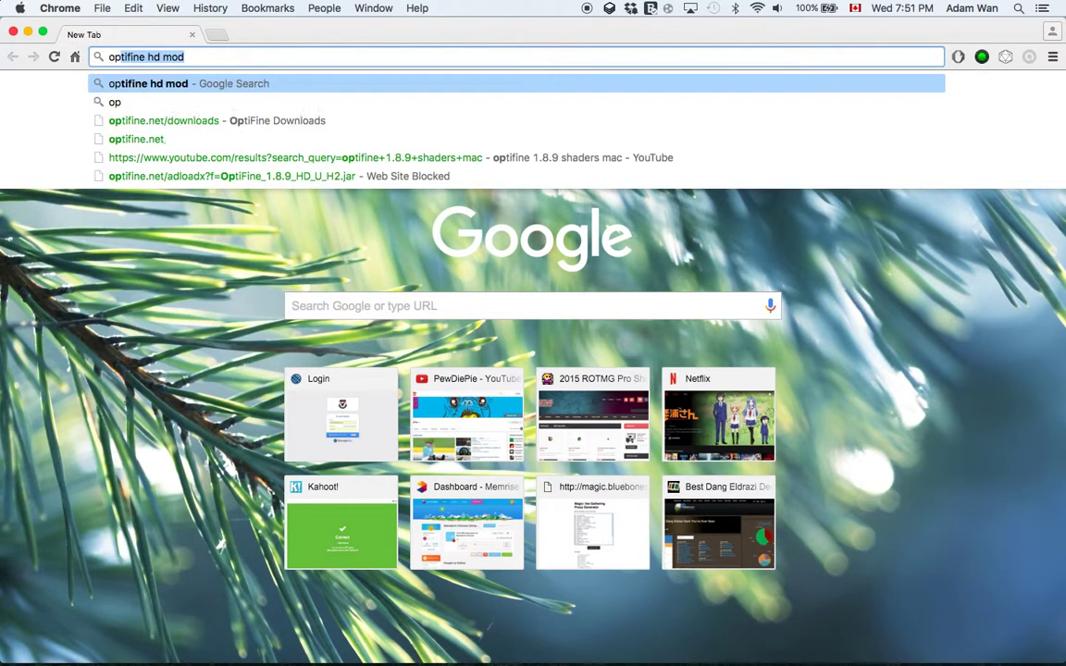
{"action": "key", "text": "Return"}
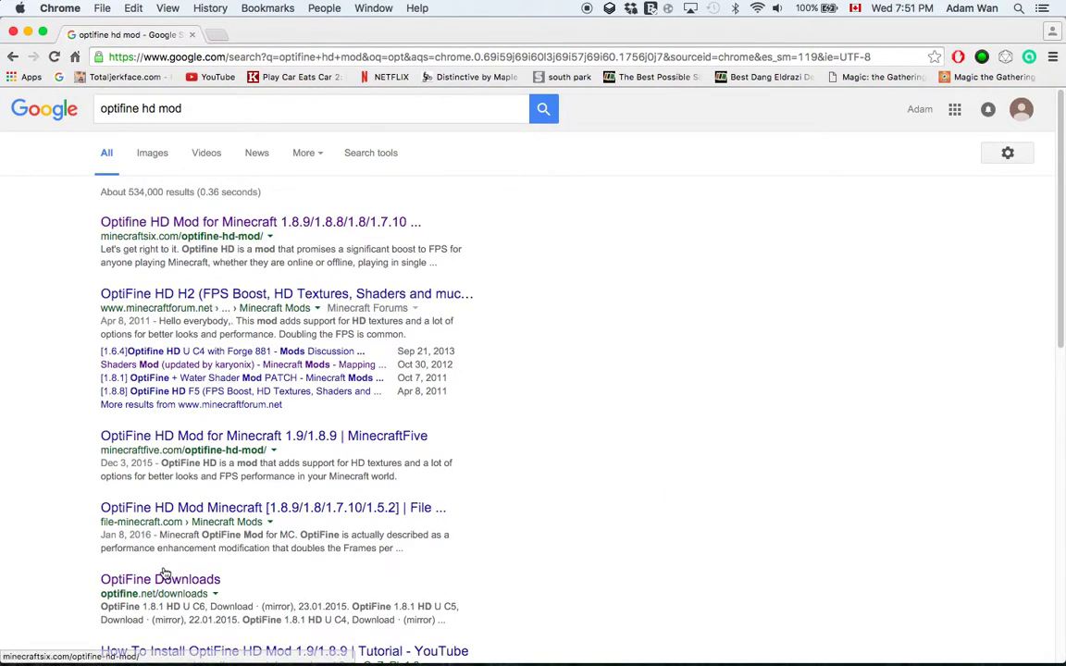
{"action": "left_click", "coordinate": [159, 581]}
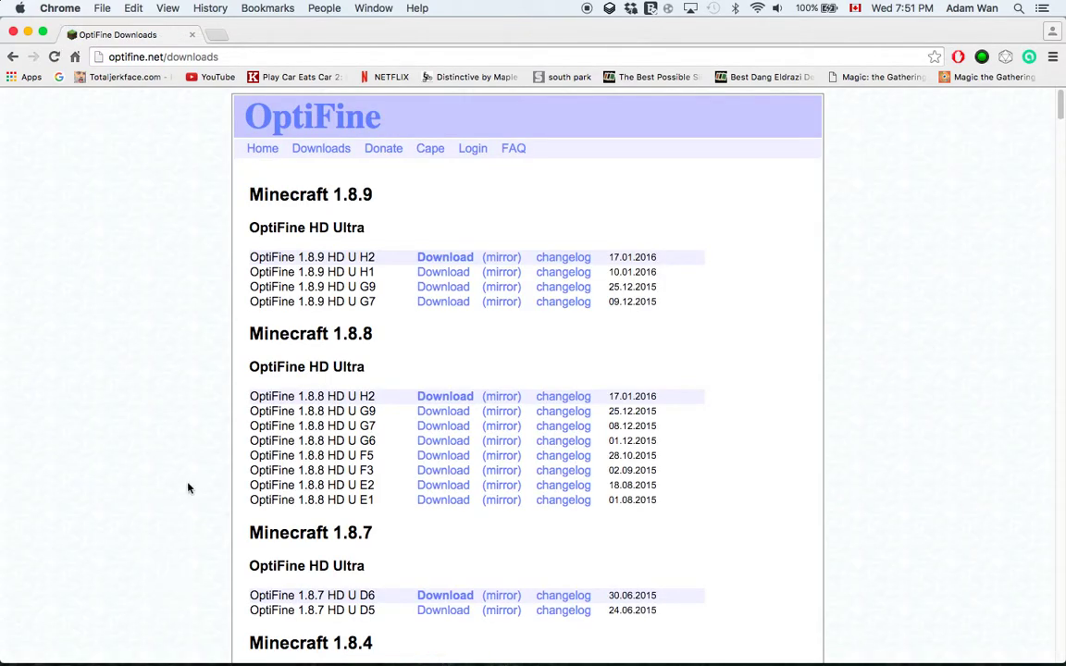
{"action": "scroll", "coordinate": [491, 264], "scroll_direction": "down", "scroll_amount": 1}
{"action": "scroll", "coordinate": [837, 278], "scroll_direction": "up", "scroll_amount": 1}
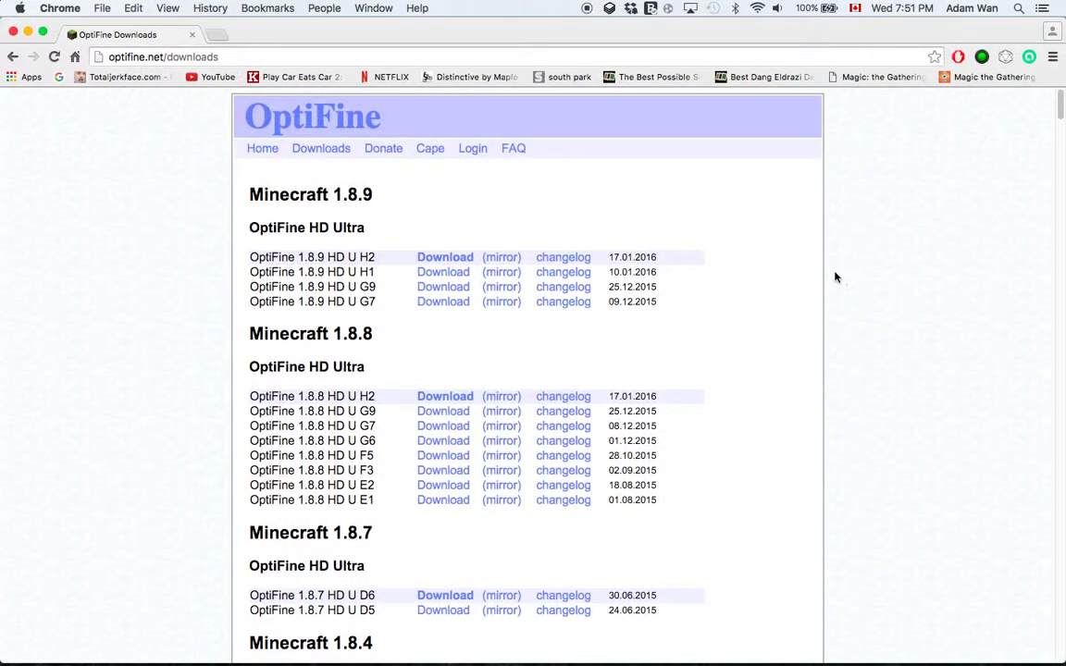
Go to the download page for OptiFine 1.8.9 HD U H2, skipping the AdF.ly advert and closing the ad tab.
{"action": "left_click", "coordinate": [448, 260]}
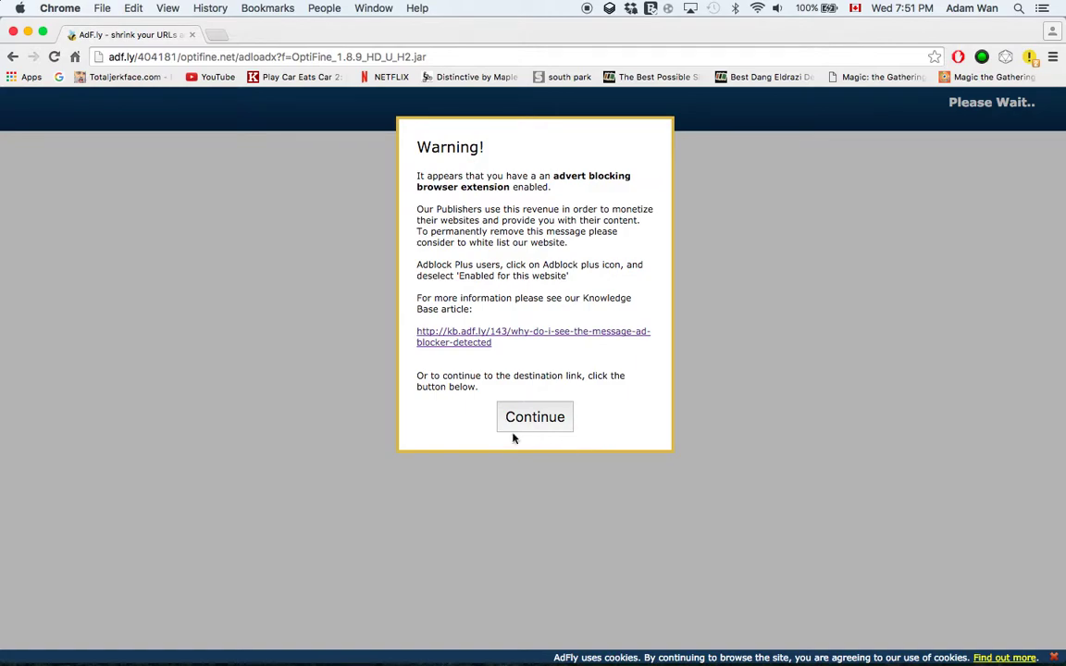
{"action": "left_click", "coordinate": [522, 418]}
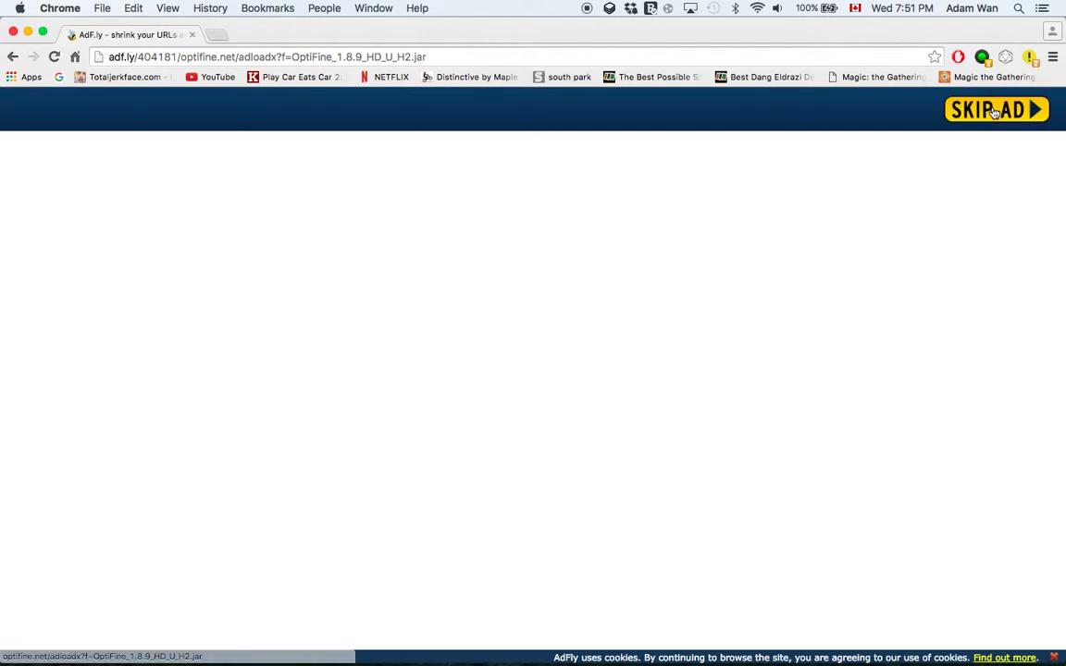
{"action": "left_click", "coordinate": [993, 109]}
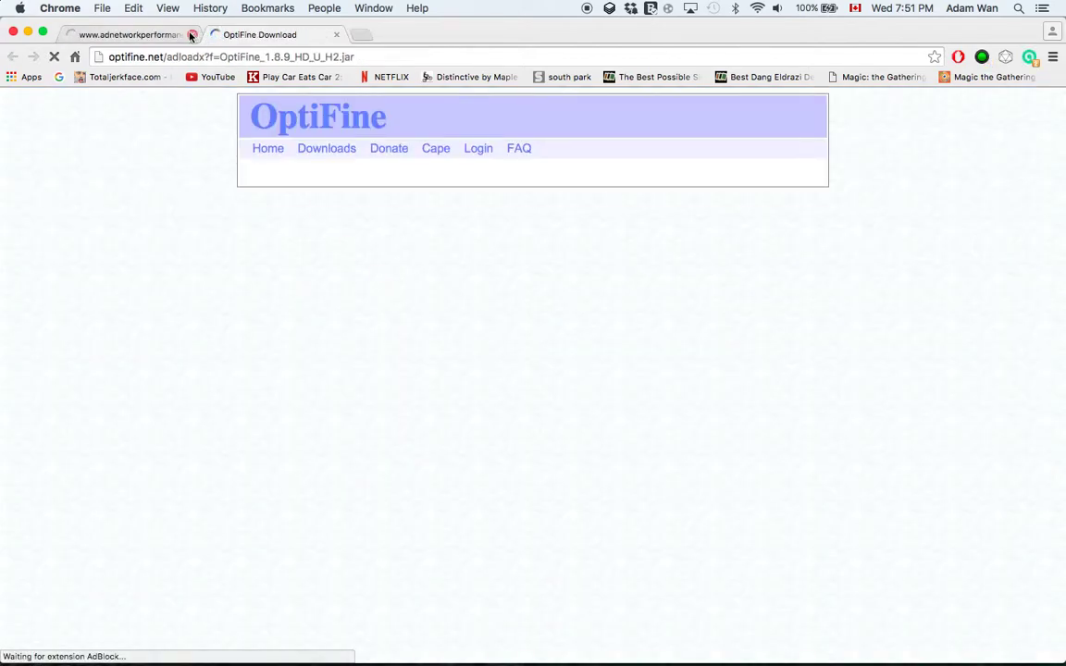
{"action": "left_click", "coordinate": [192, 34]}
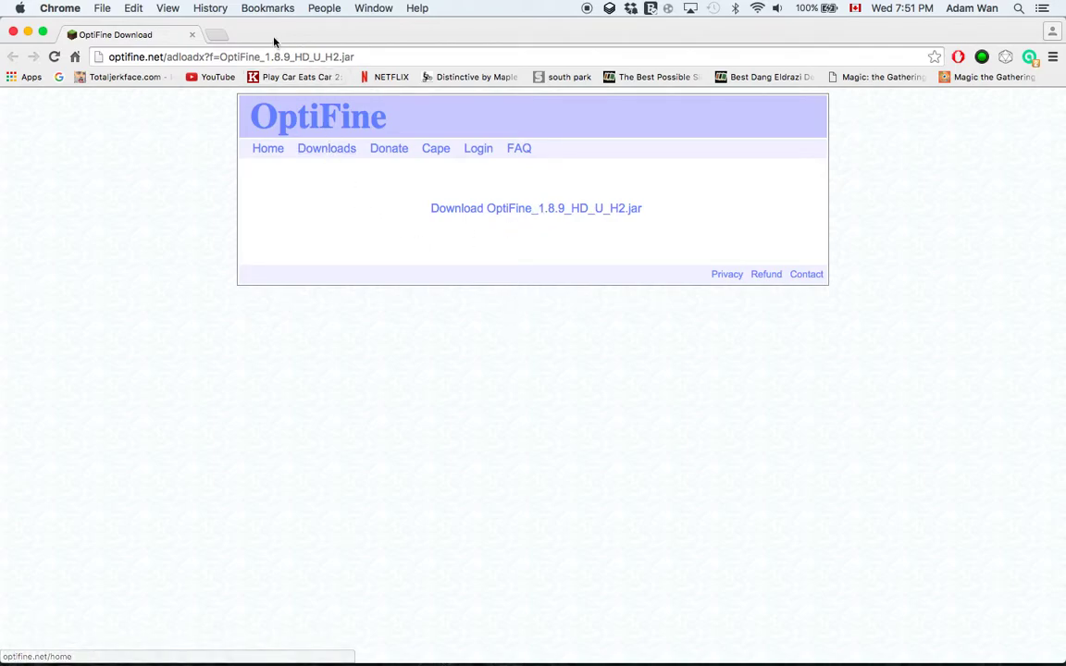
Close the OptiFine download page and the browser window.
{"action": "left_click", "coordinate": [222, 35]}
{"action": "left_click", "coordinate": [192, 34]}
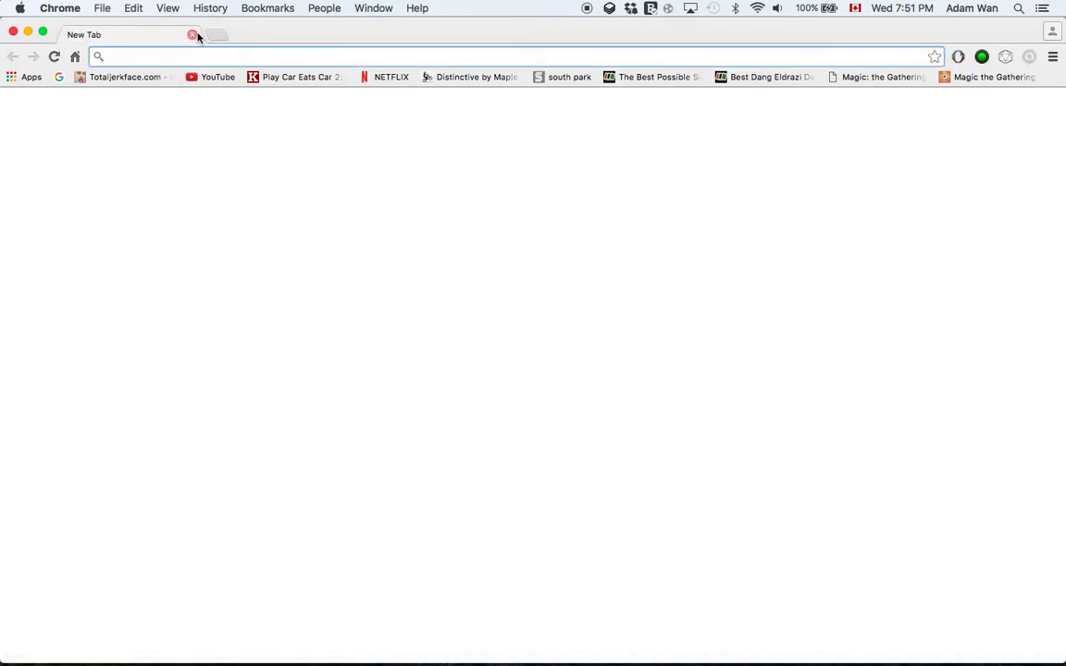
{"action": "left_click", "coordinate": [192, 34]}
Move the Minecraft window aside, run OptiFine_1.8.9_HD_U_H1.jar from the desktop to view its installer, and cancel the installation.
{"action": "left_click_drag", "start_coordinate": [442, 145], "coordinate": [738, 7]}
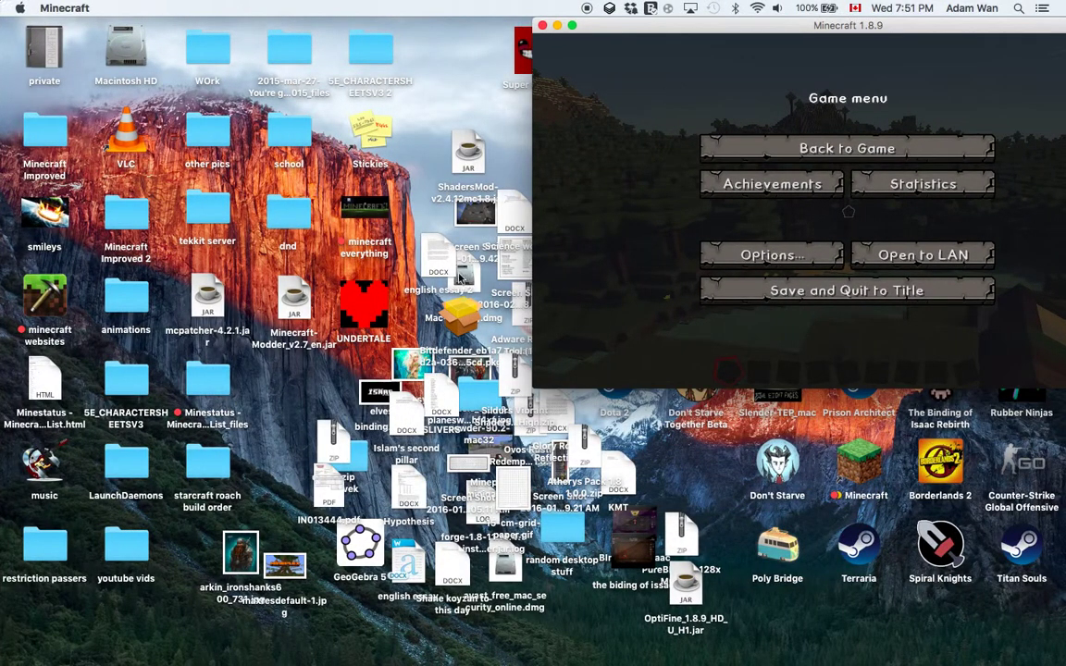
{"action": "left_click", "coordinate": [679, 576]}
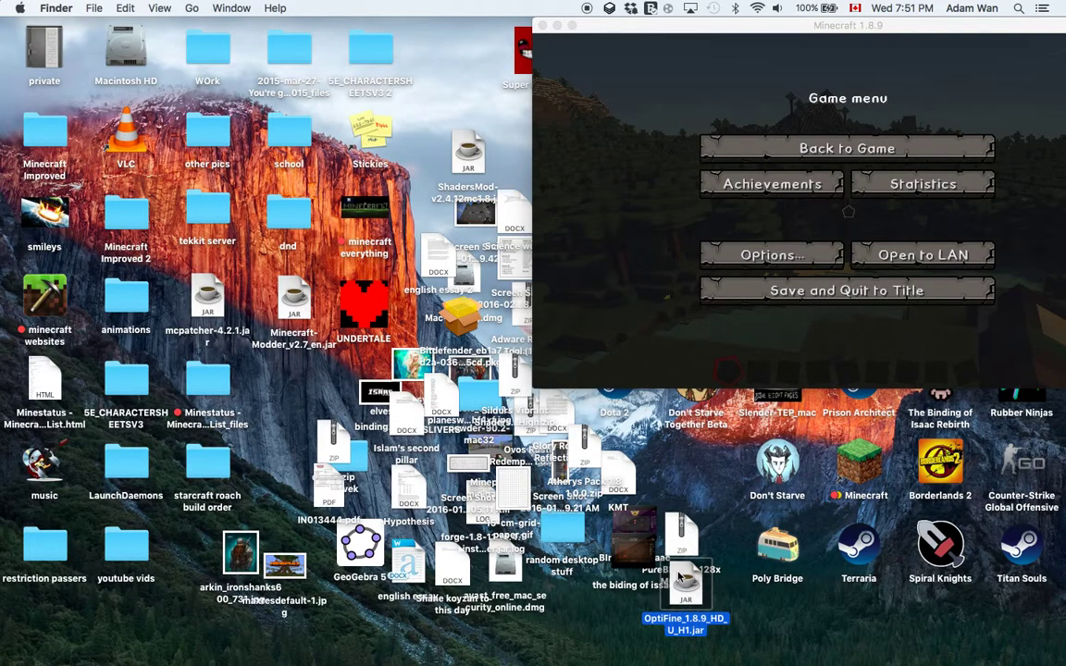
{"action": "double_click", "coordinate": [679, 576]}
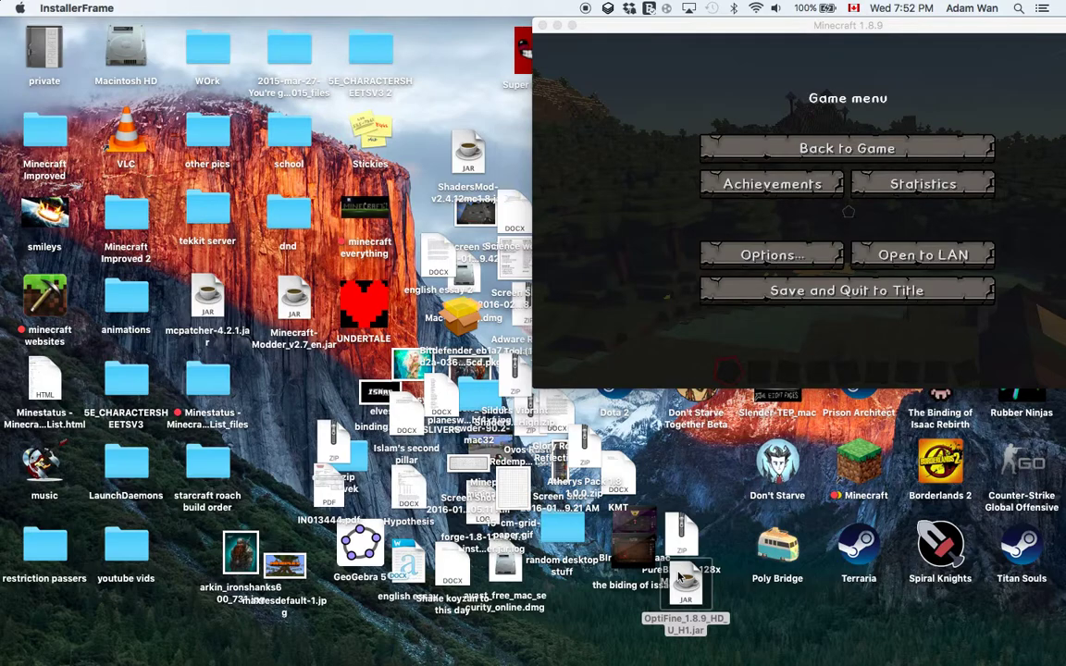
{"action": "right_click", "coordinate": [678, 577]}
{"action": "left_click", "coordinate": [518, 298]}
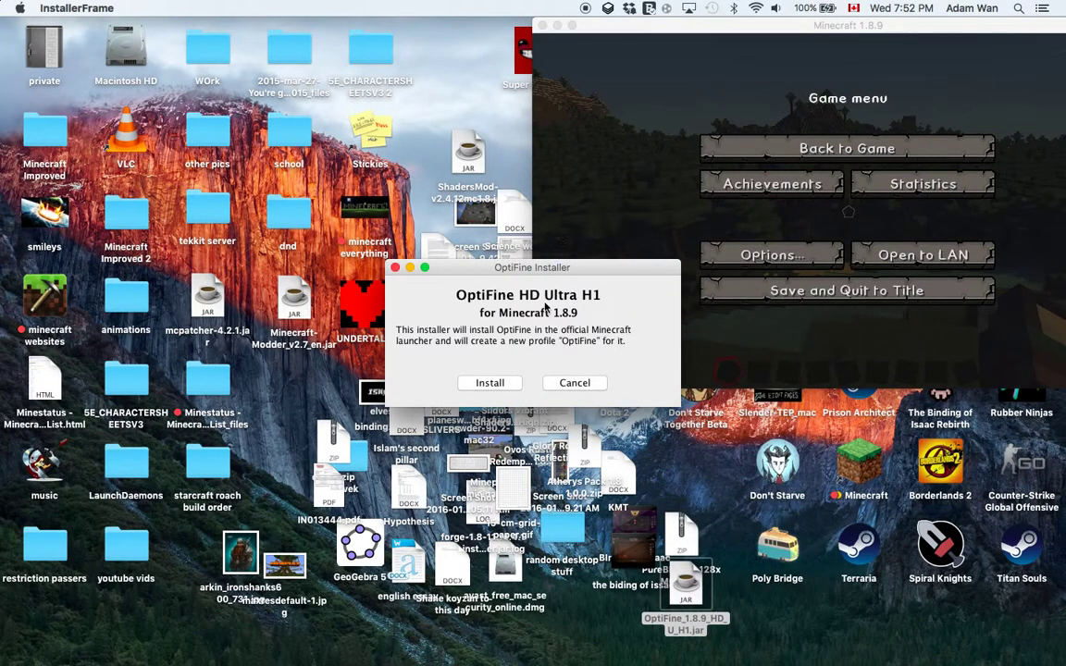
{"action": "left_click", "coordinate": [573, 382]}
Reposition the Minecraft window and close the game.
{"action": "left_click_drag", "start_coordinate": [610, 23], "coordinate": [329, 16]}
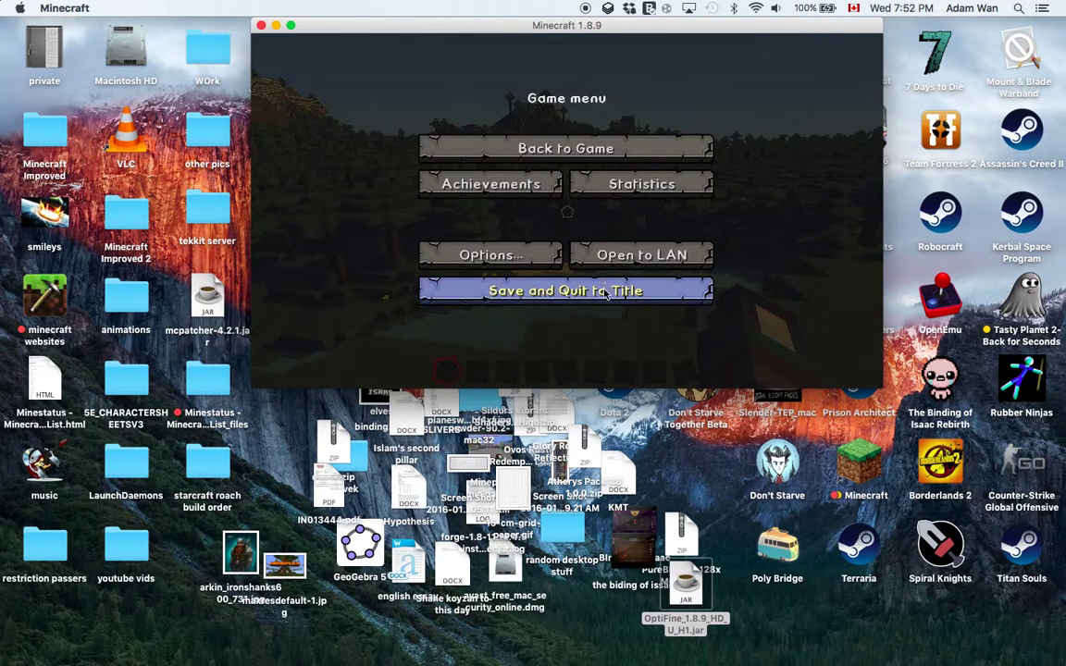
{"action": "left_click", "coordinate": [261, 26]}
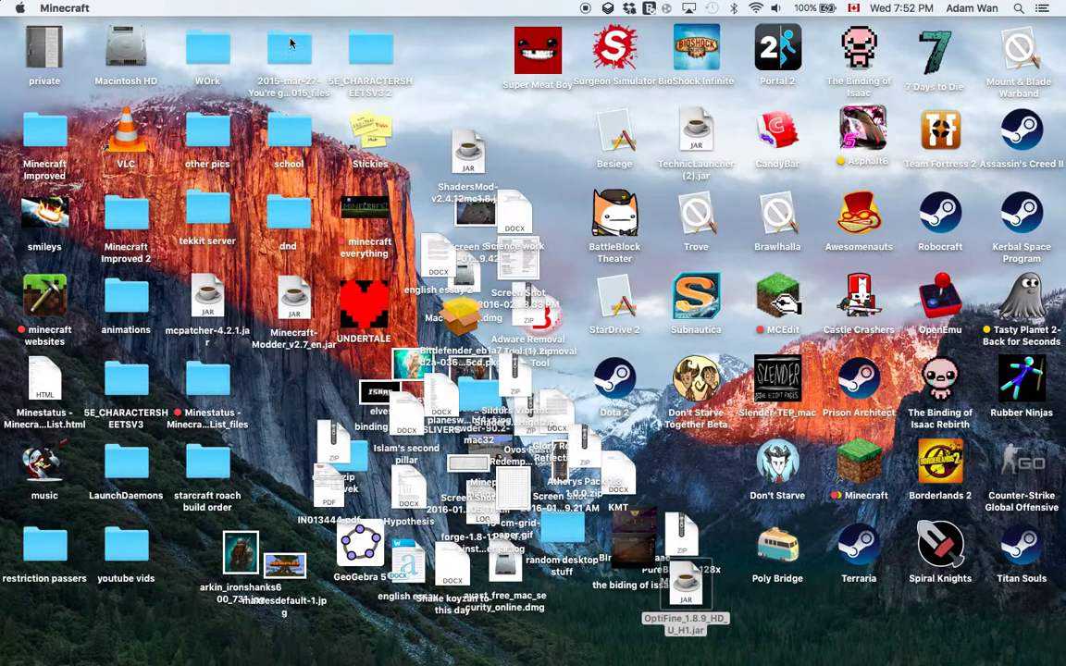
Open the Minecraft launcher, choose the OptiFine profile and start the game.
{"action": "left_click", "coordinate": [675, 484]}
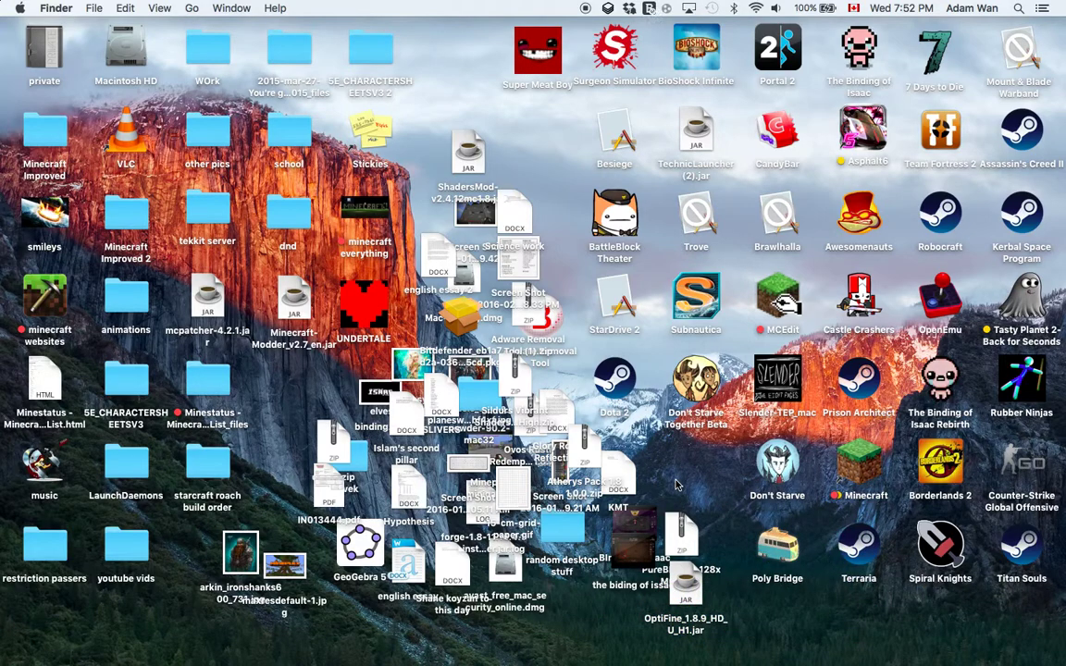
{"action": "mouse_move", "coordinate": [971, 662]}
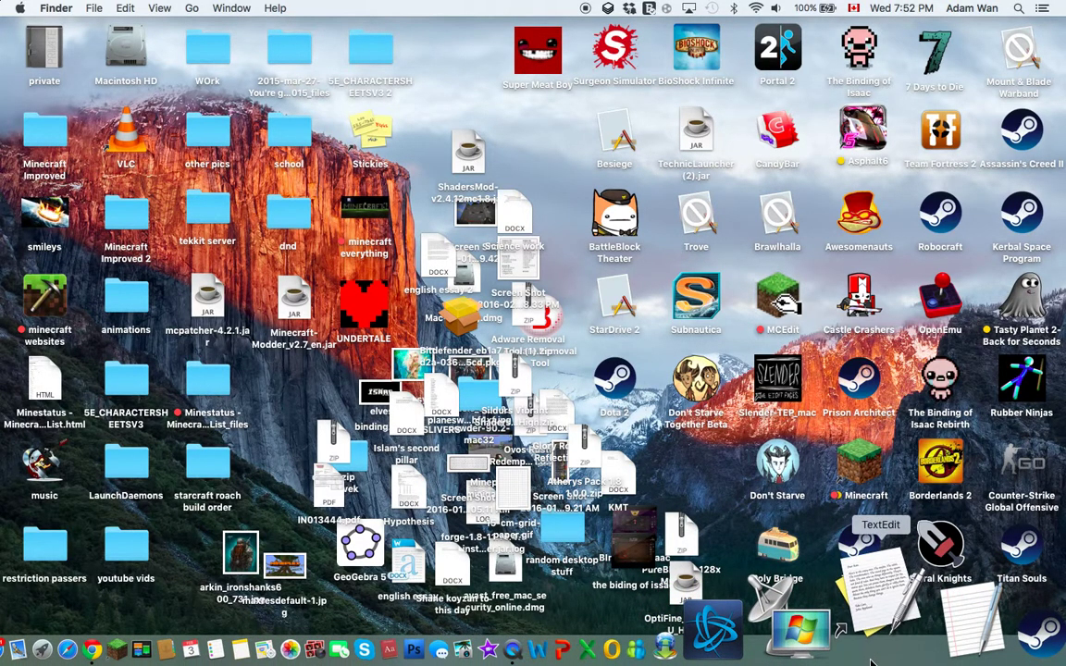
{"action": "left_click", "coordinate": [869, 632]}
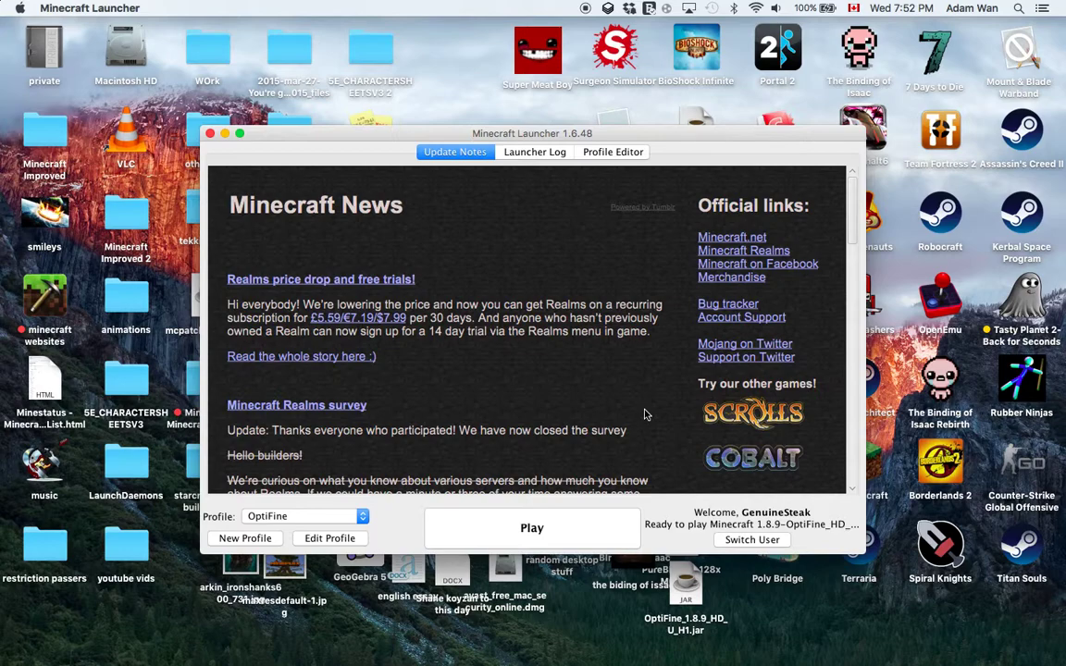
{"action": "left_click", "coordinate": [318, 521]}
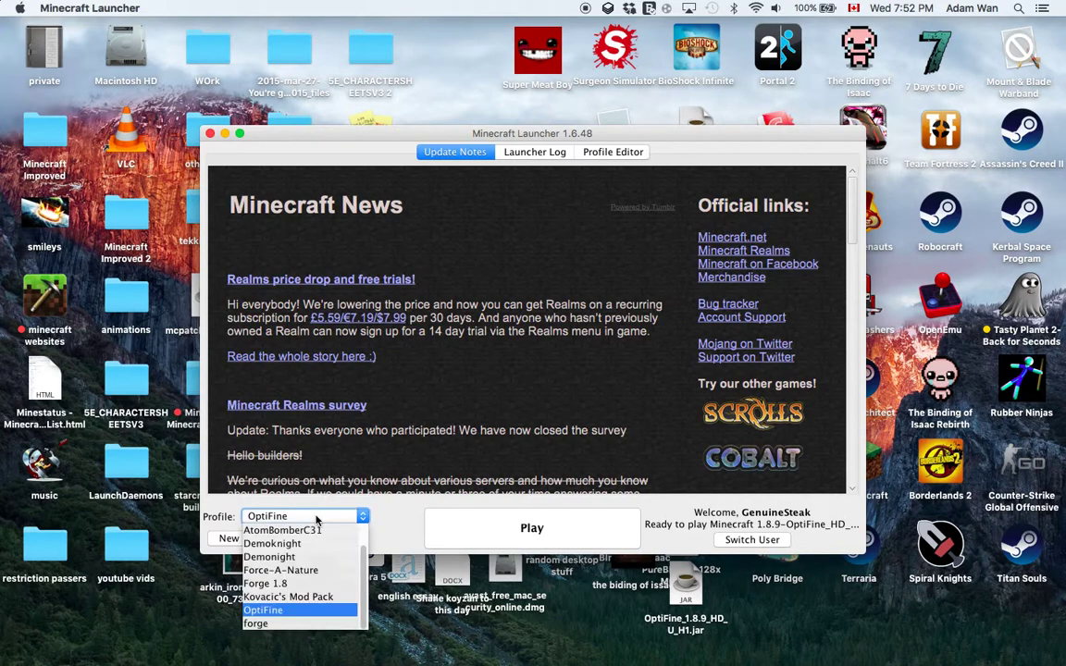
{"action": "scroll", "coordinate": [315, 586], "scroll_direction": "up", "scroll_amount": 2}
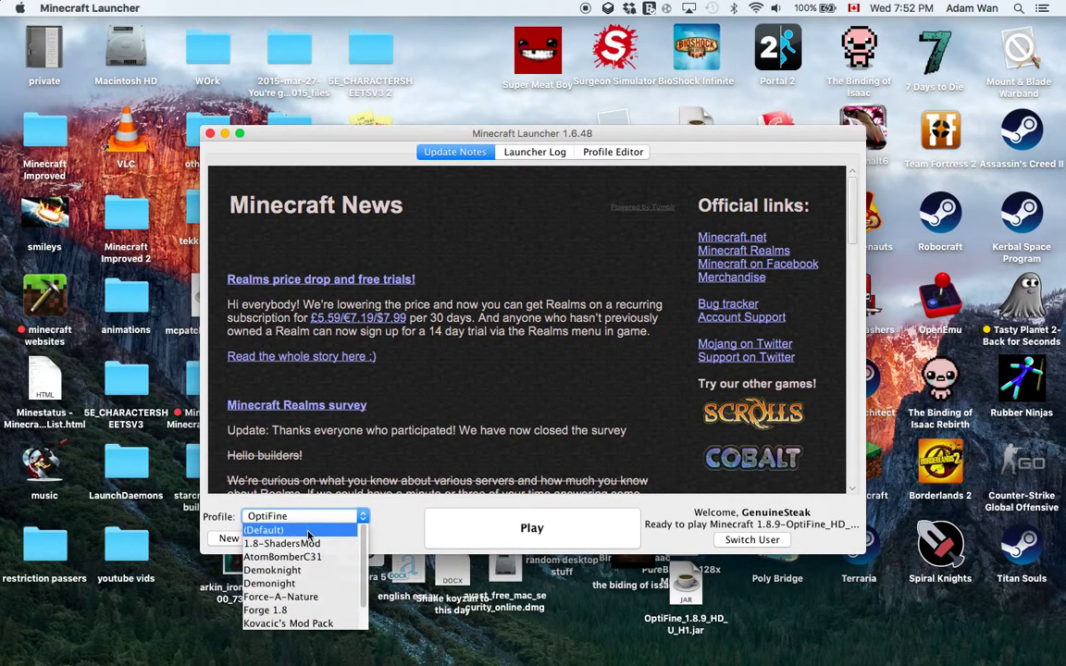
{"action": "scroll", "coordinate": [298, 548], "scroll_direction": "down", "scroll_amount": 2}
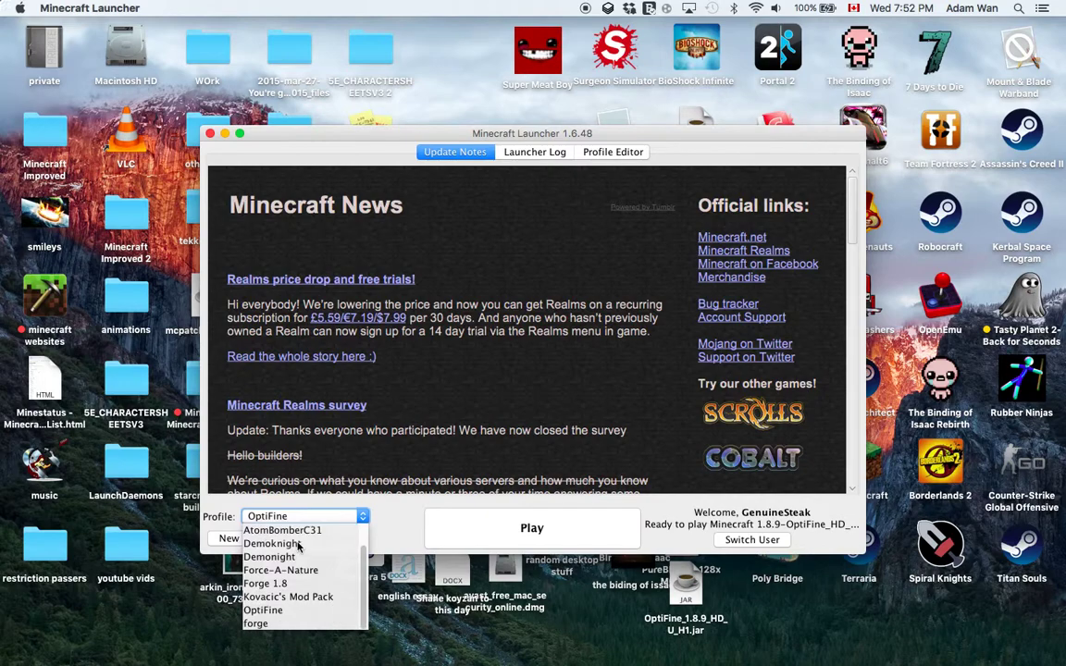
{"action": "left_click", "coordinate": [271, 610]}
{"action": "left_click", "coordinate": [539, 528]}
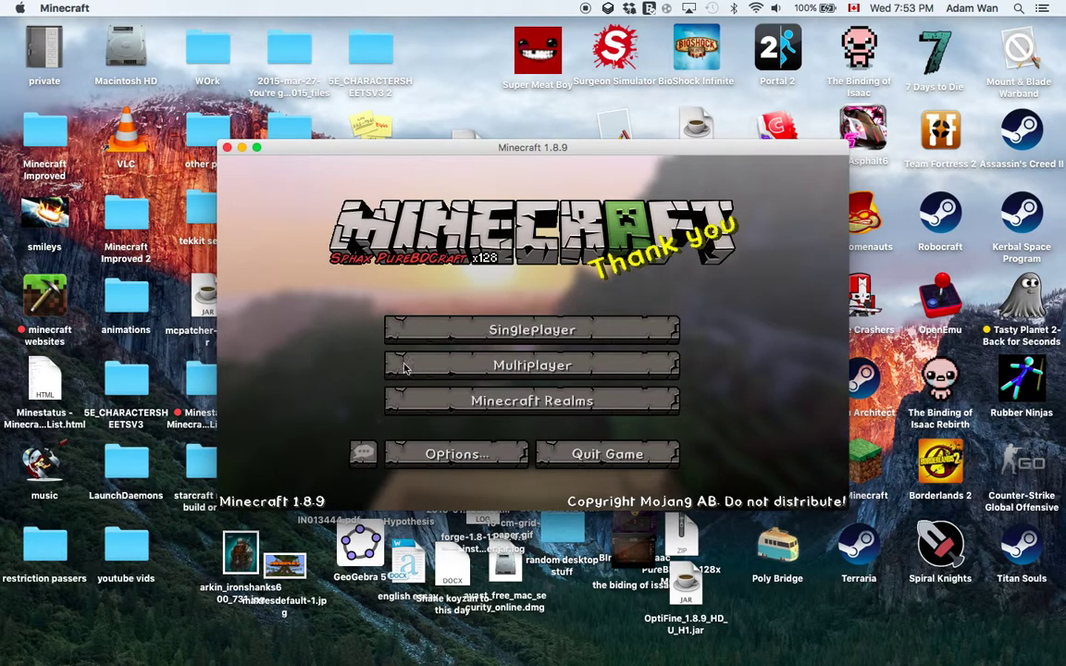
Make the game full screen and open the Shaders page of the video settings.
{"action": "left_click", "coordinate": [257, 148]}
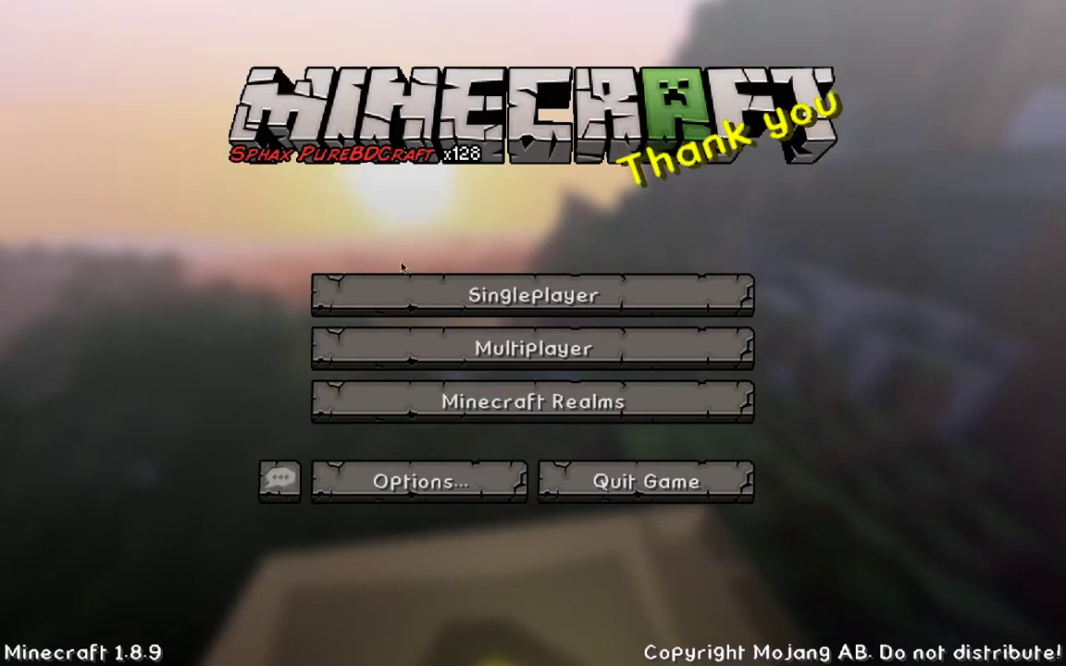
{"action": "left_click", "coordinate": [407, 474]}
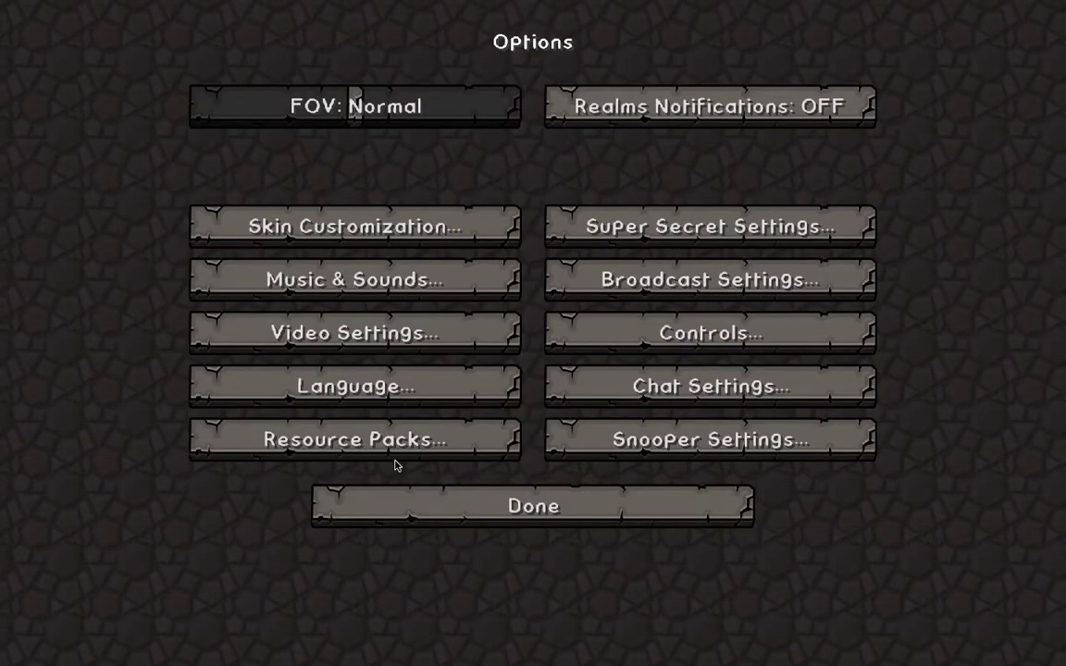
{"action": "left_click", "coordinate": [382, 348]}
{"action": "left_click", "coordinate": [401, 380]}
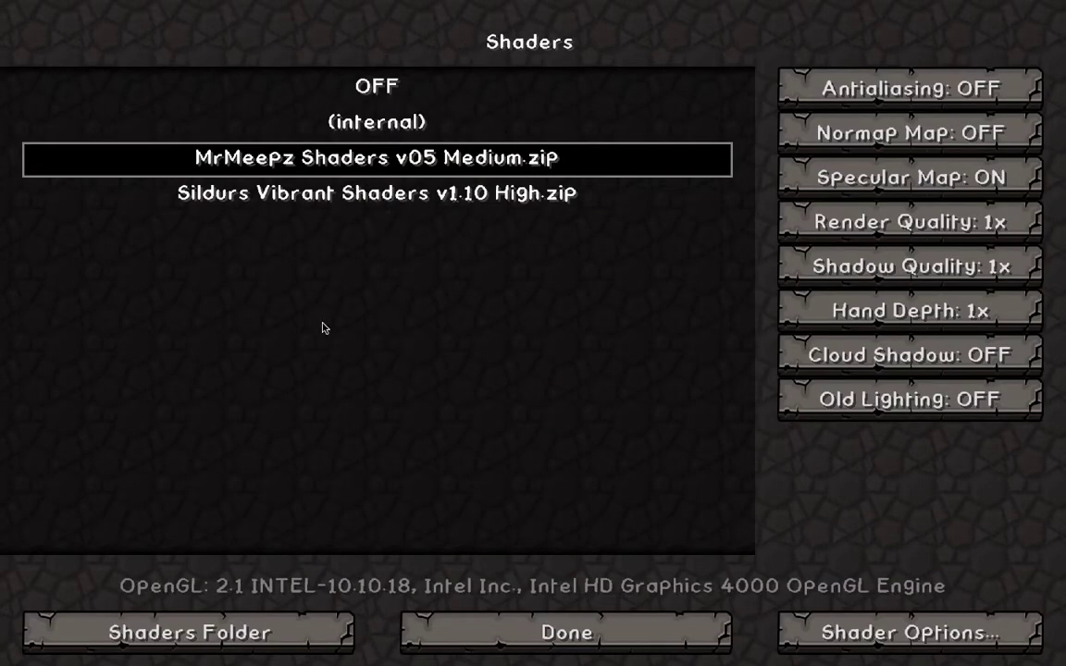
Open the shader packs folder from the game and locate shaderpacks inside its parent minecraft folder.
{"action": "left_click", "coordinate": [273, 638]}
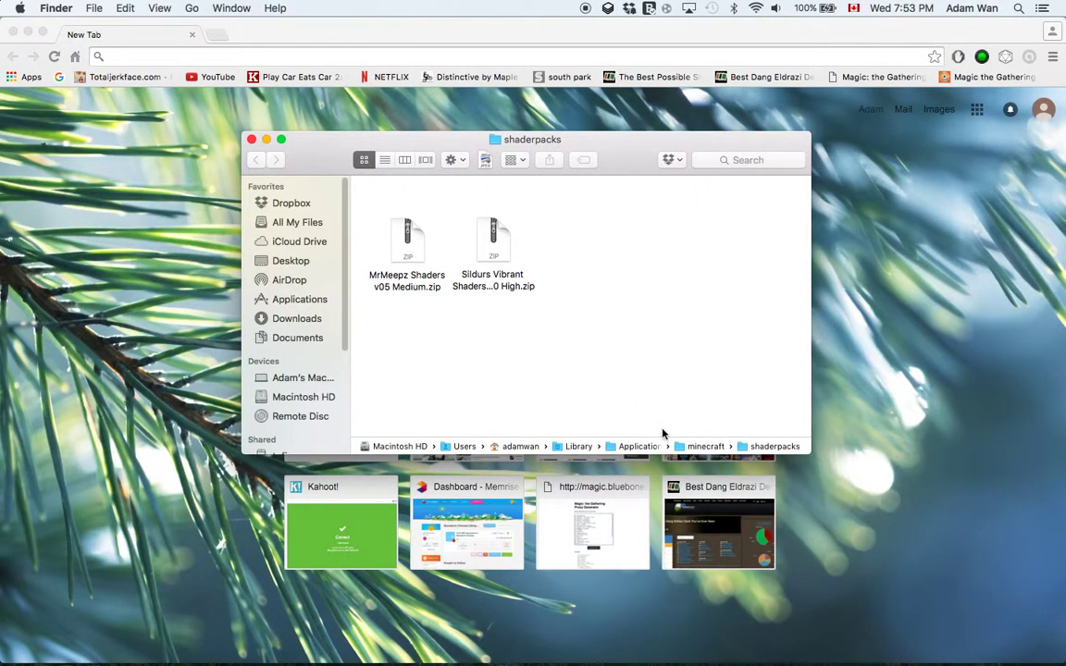
{"action": "double_click", "coordinate": [680, 449]}
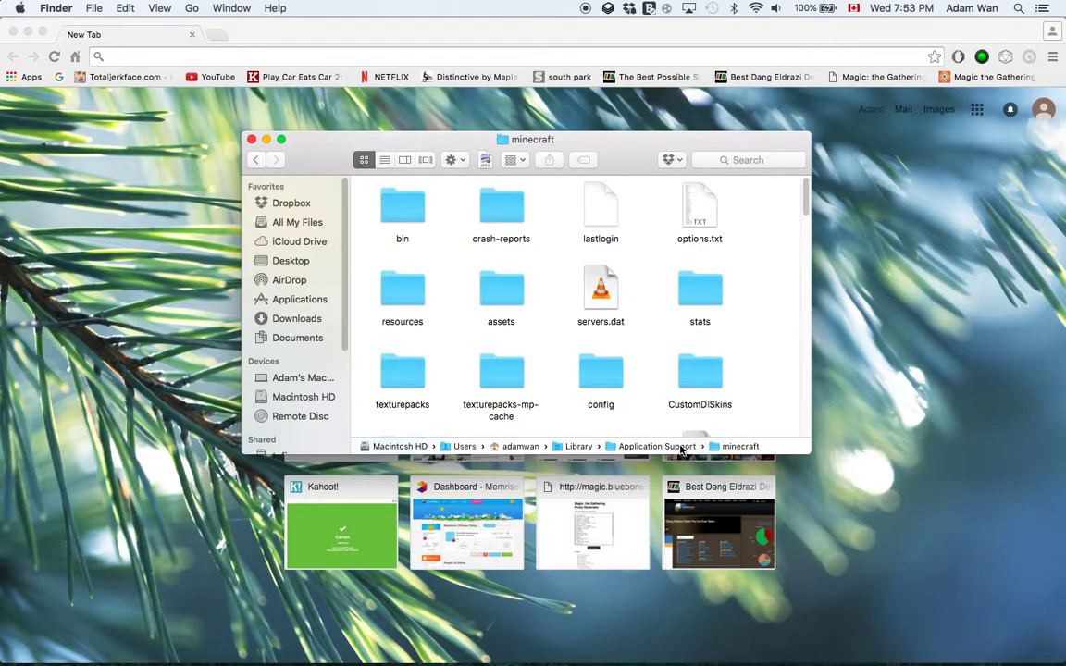
{"action": "scroll", "coordinate": [682, 321], "scroll_direction": "down", "scroll_amount": 5}
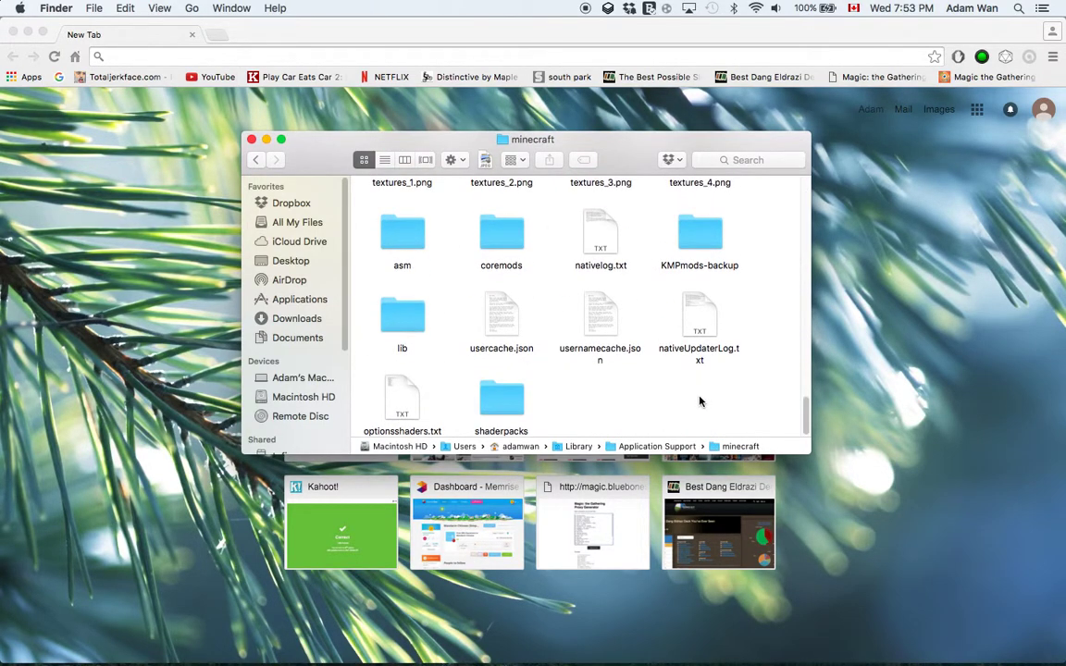
Return to Minecraft, leave the shader and game options, and quit the game.
{"action": "key", "text": "ctrl+Right"}
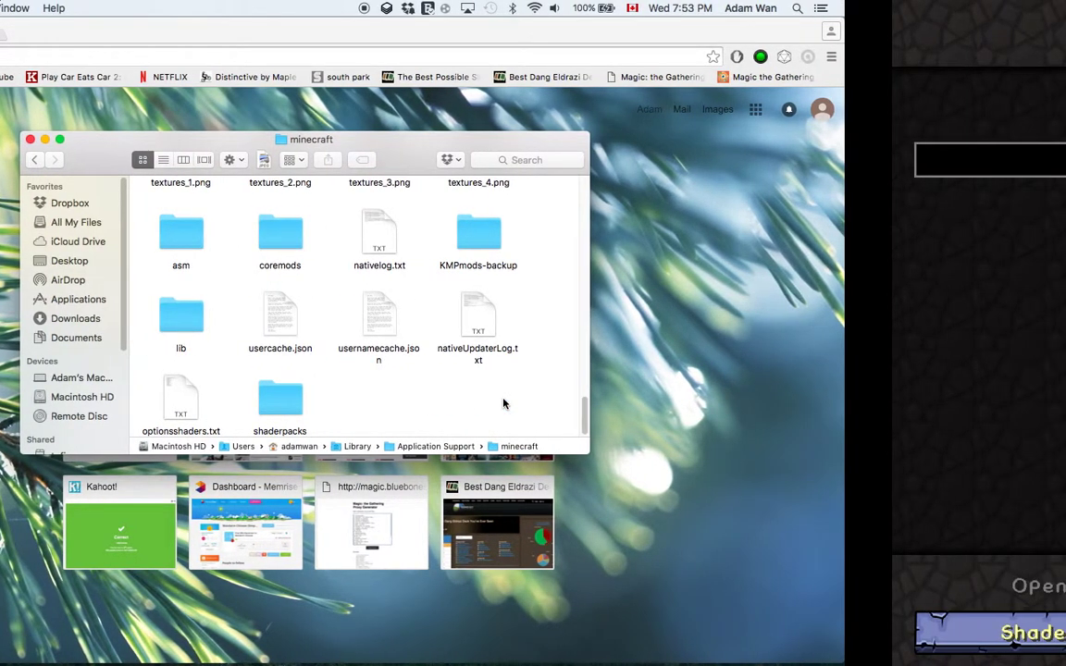
{"action": "key", "text": "ctrl+Right"}
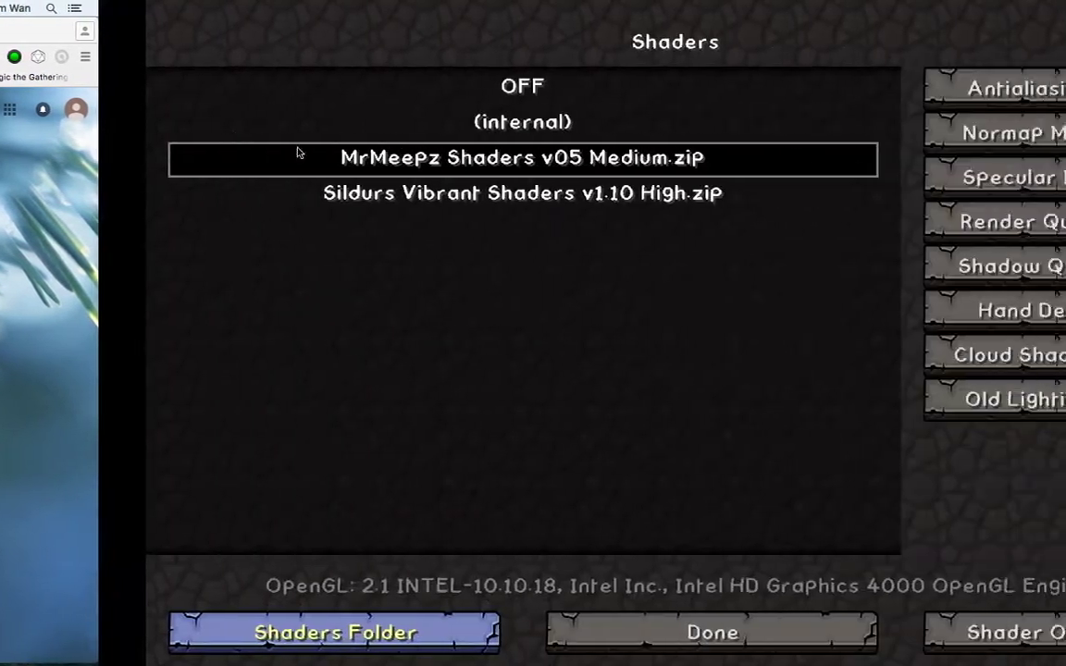
{"action": "left_click", "coordinate": [517, 640]}
{"action": "left_click", "coordinate": [578, 528]}
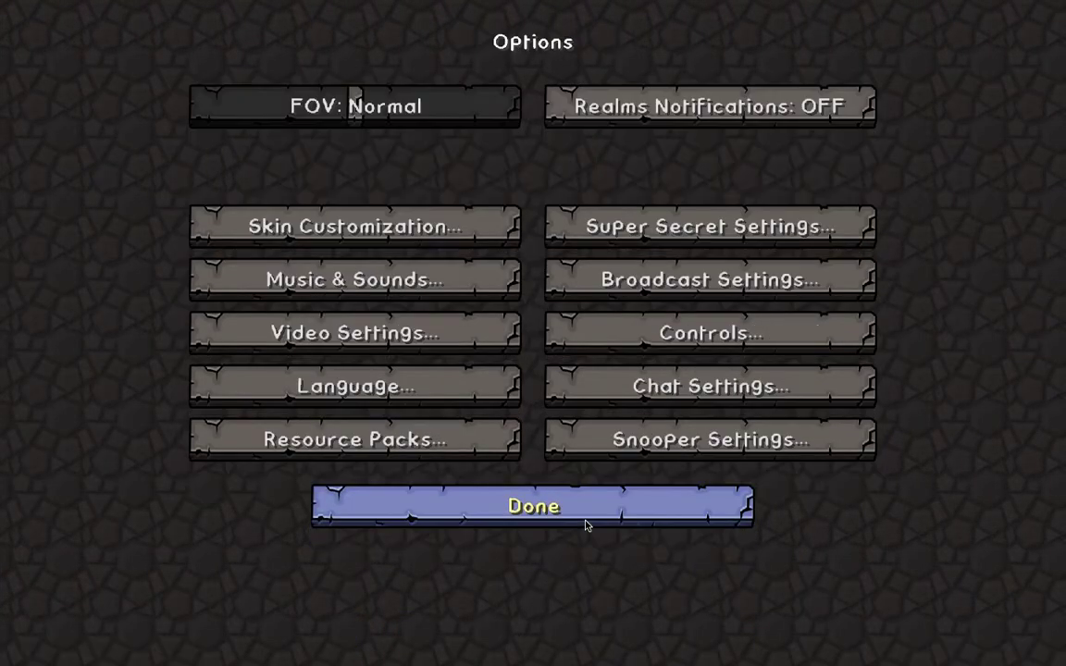
{"action": "left_click", "coordinate": [600, 516]}
{"action": "left_click", "coordinate": [689, 492]}
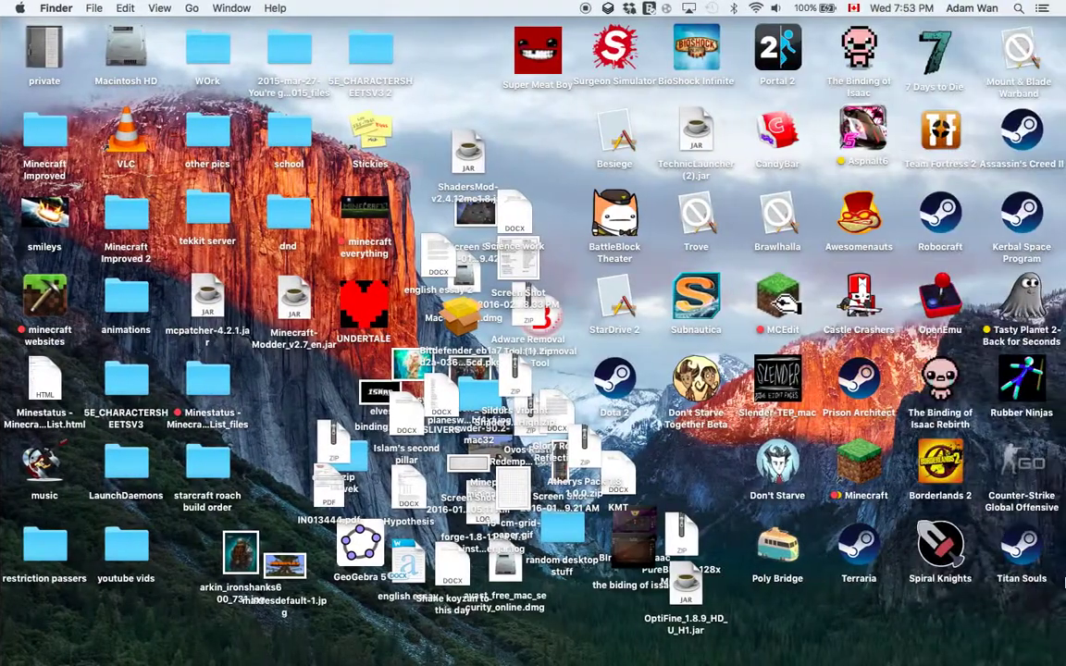
Reopen the launcher, edit the OptiFine profile and open its game directory at the end of the file list.
{"action": "left_click", "coordinate": [874, 644]}
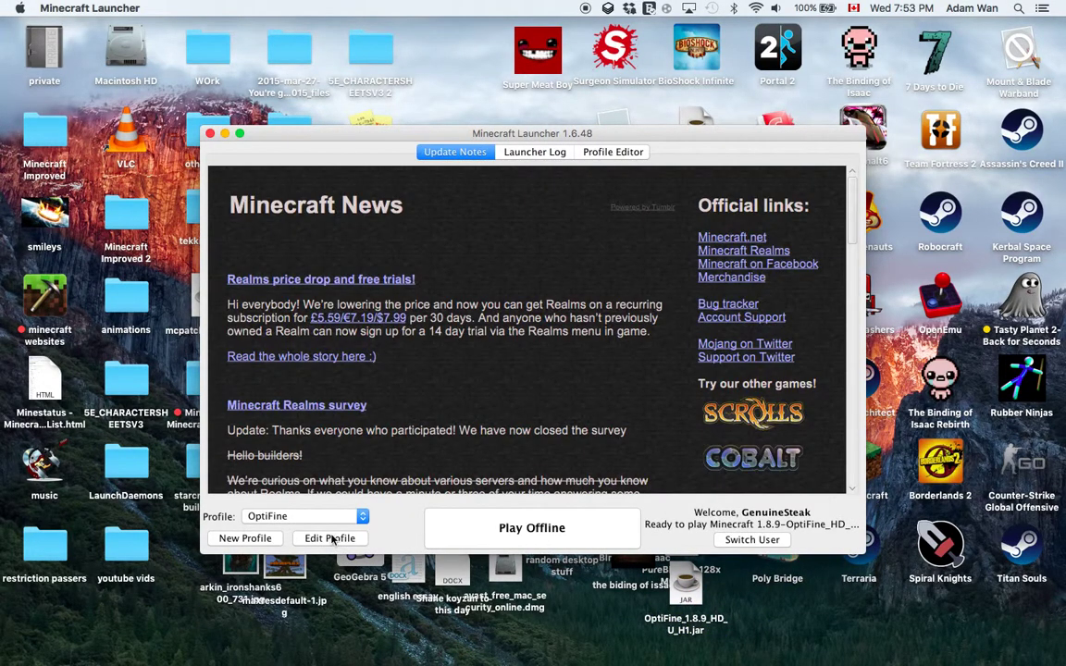
{"action": "left_click", "coordinate": [331, 540]}
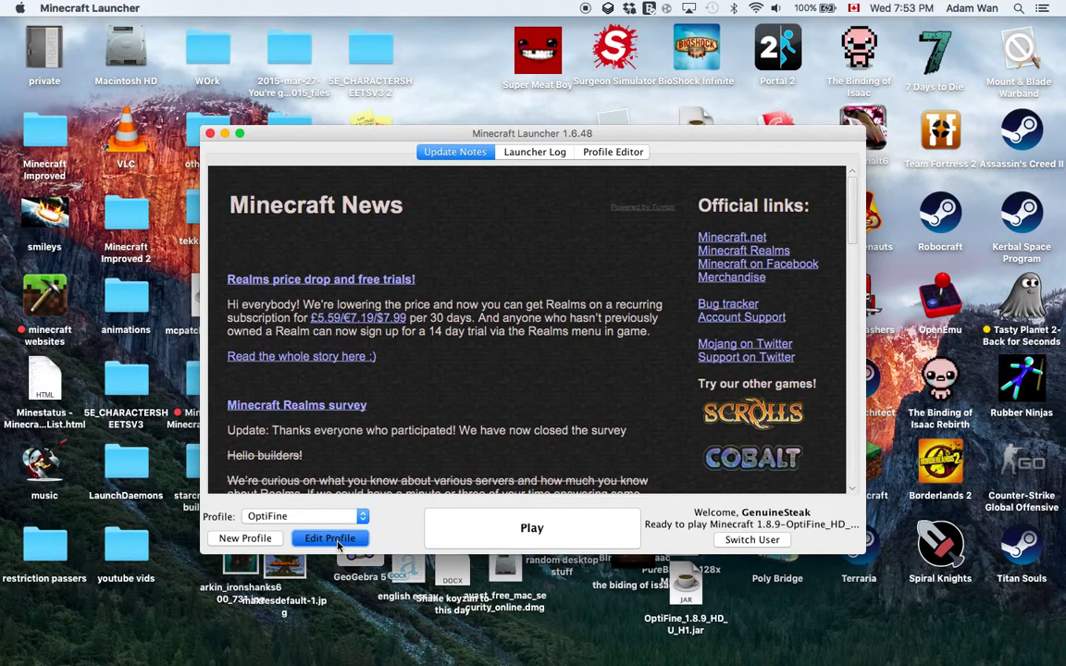
{"action": "left_click", "coordinate": [683, 495]}
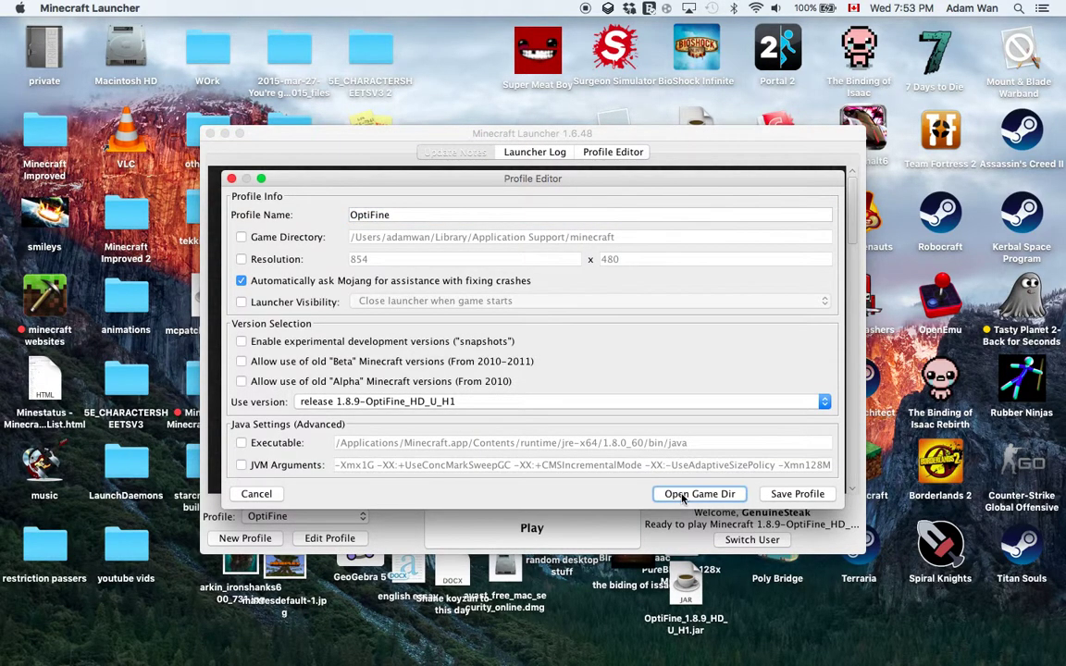
{"action": "scroll", "coordinate": [680, 354], "scroll_direction": "down", "scroll_amount": 10}
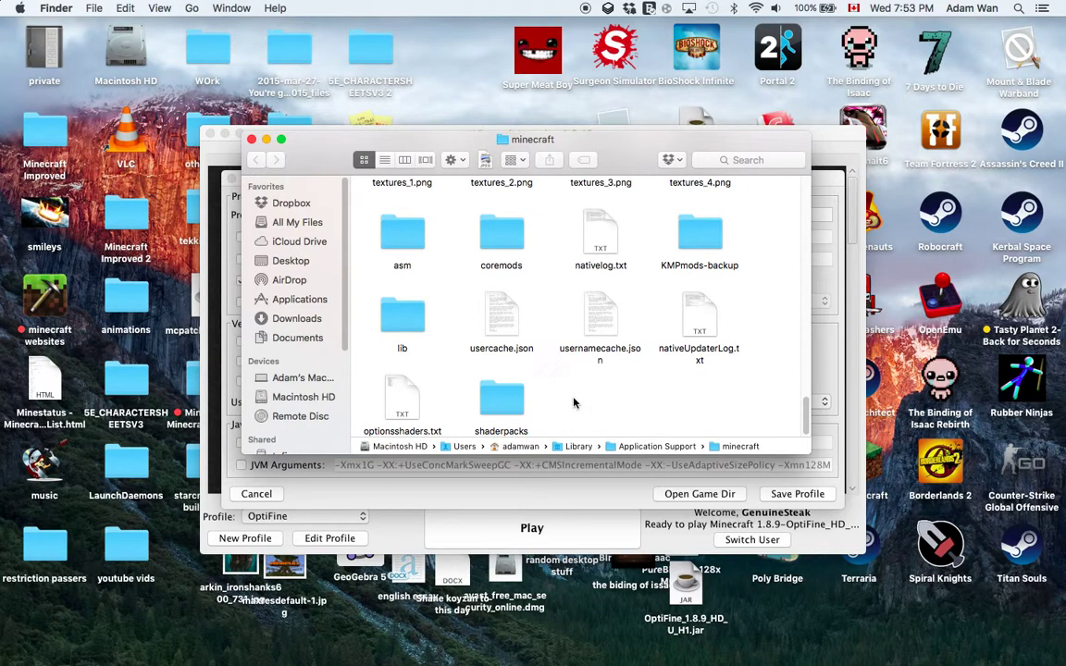
Try to create a folder named shaderpacks in the minecraft folder, and discard the new folder.
{"action": "right_click", "coordinate": [573, 403]}
{"action": "left_click", "coordinate": [609, 405]}
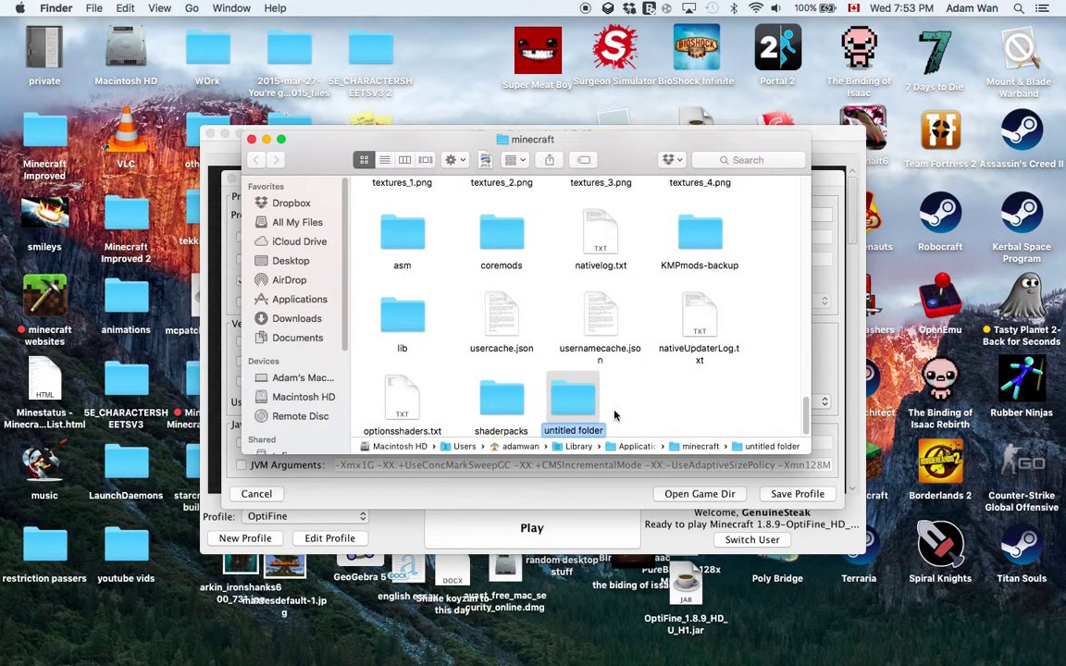
{"action": "type", "text": "shade"}
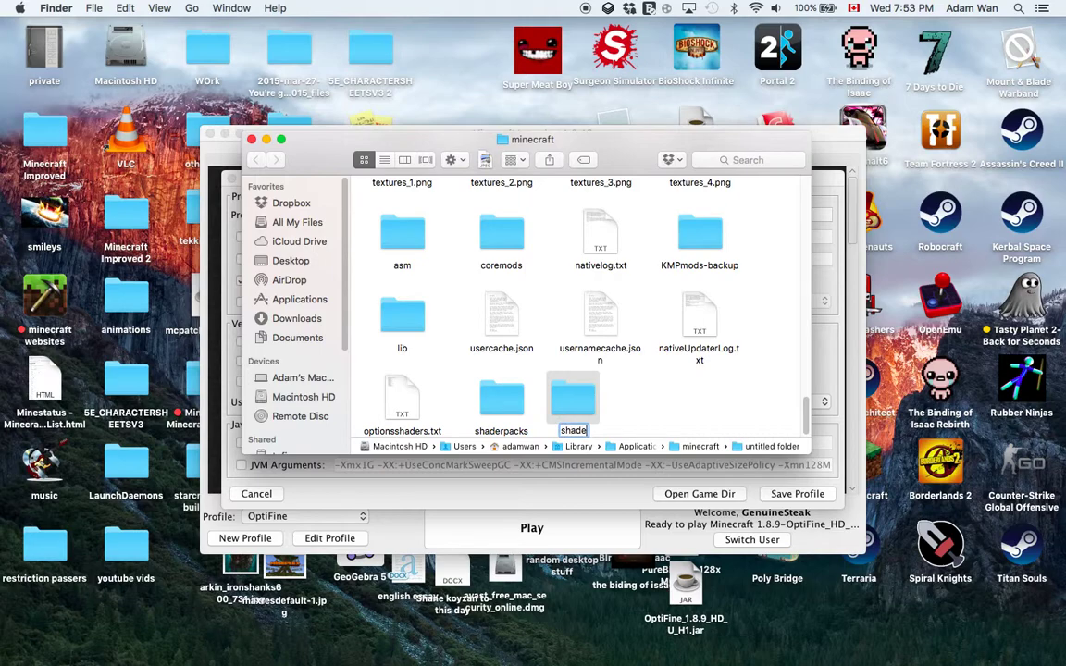
{"action": "type", "text": "rpacks"}
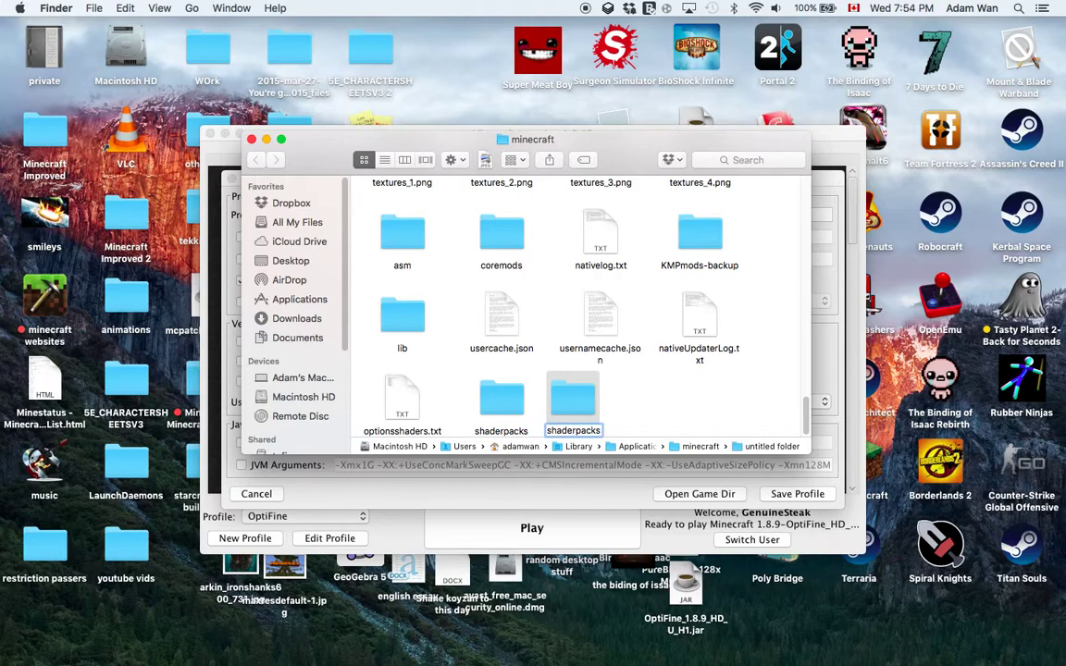
{"action": "key", "text": "Escape"}
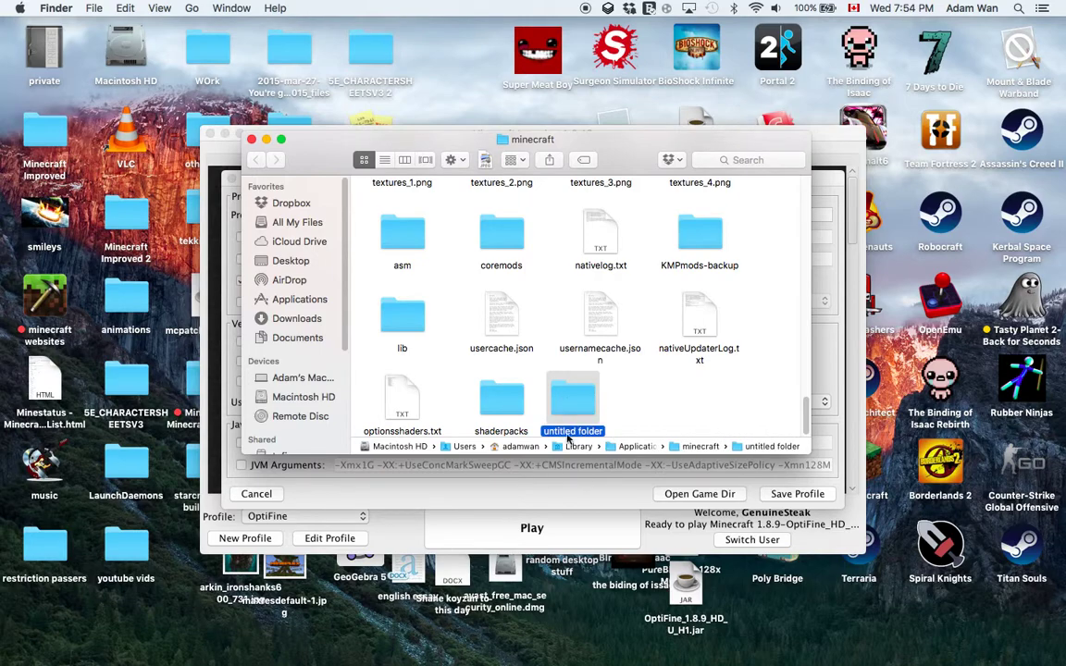
{"action": "left_click_drag", "start_coordinate": [1009, 648], "coordinate": [1037, 622]}
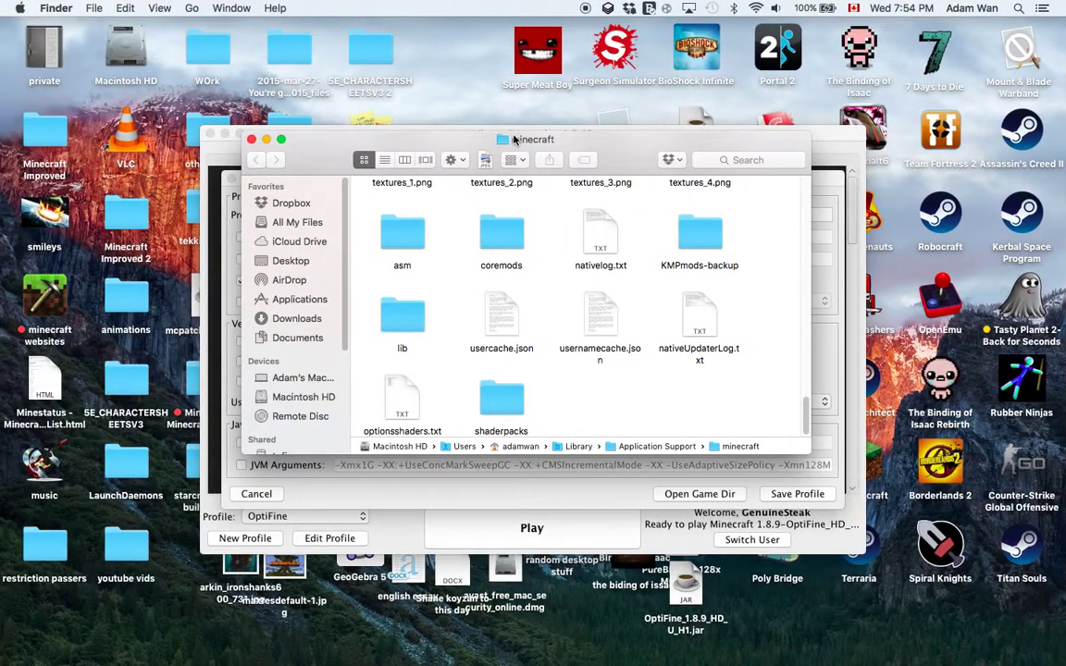
Move the minecraft folder window and the launcher away from the desktop files, and open the shaderpacks folder.
{"action": "left_click_drag", "start_coordinate": [519, 144], "coordinate": [523, 307]}
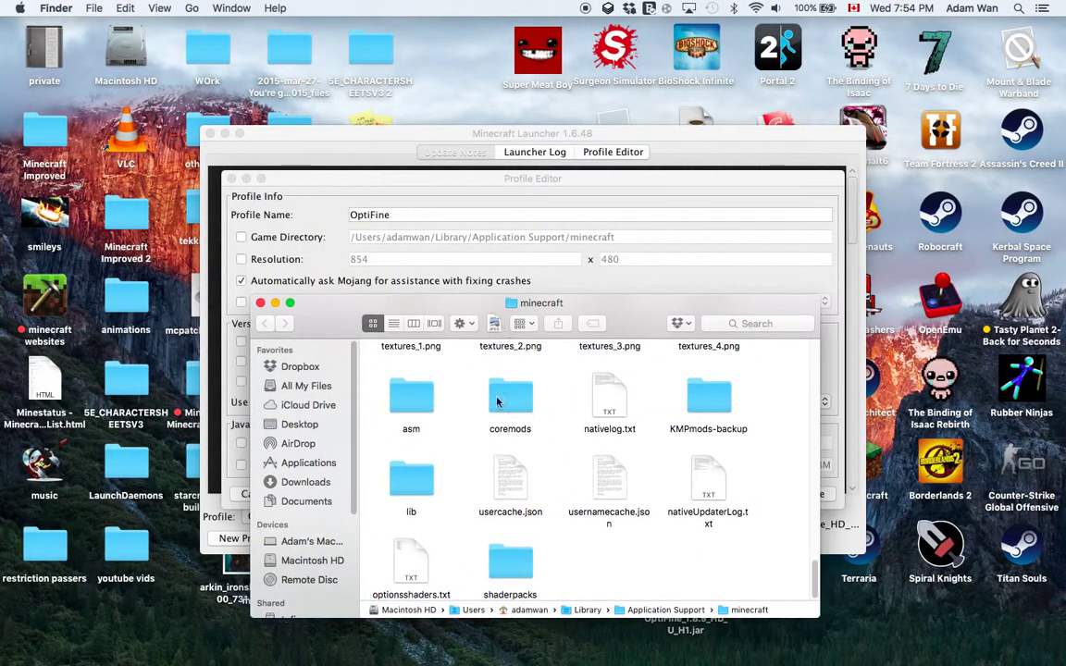
{"action": "left_click_drag", "start_coordinate": [469, 132], "coordinate": [654, 333]}
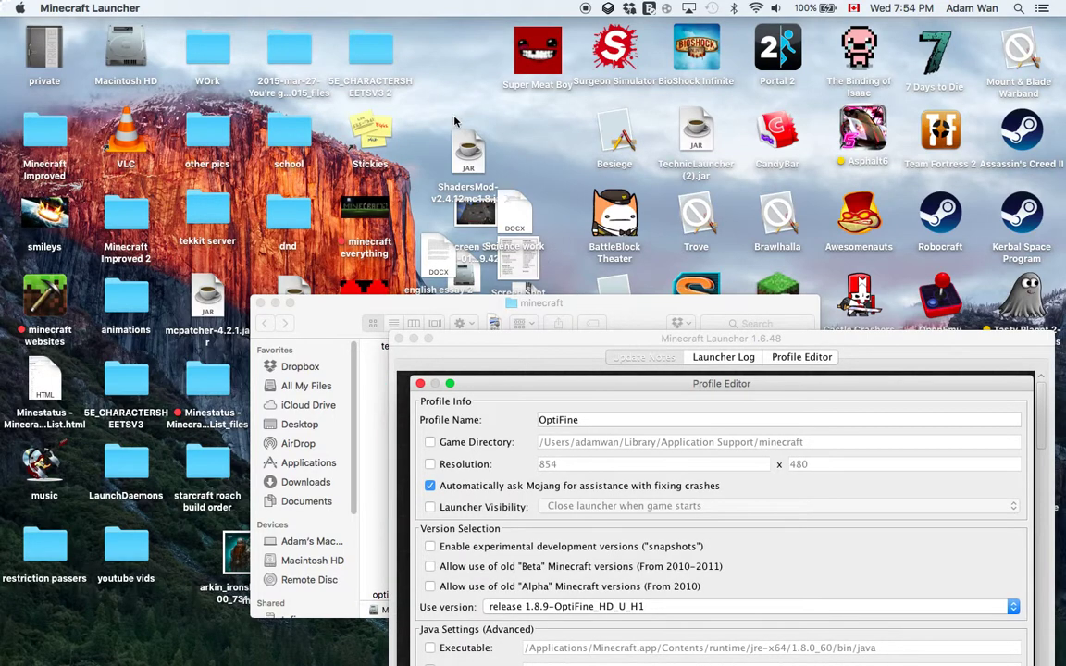
{"action": "left_click", "coordinate": [470, 150]}
{"action": "left_click", "coordinate": [515, 147]}
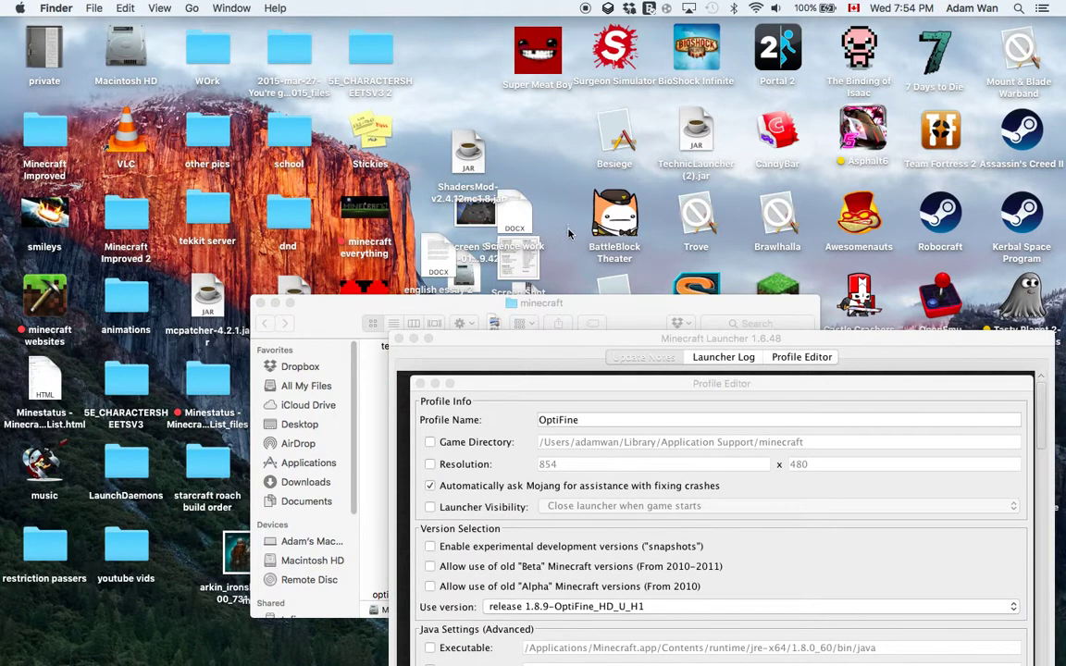
{"action": "left_click", "coordinate": [548, 309]}
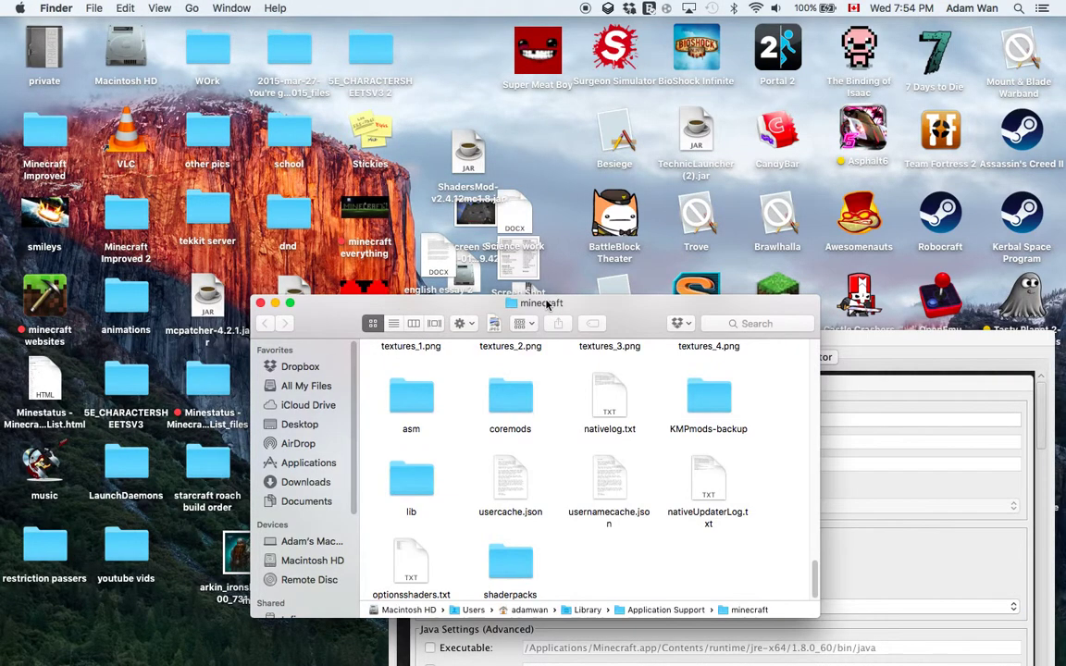
{"action": "double_click", "coordinate": [510, 565]}
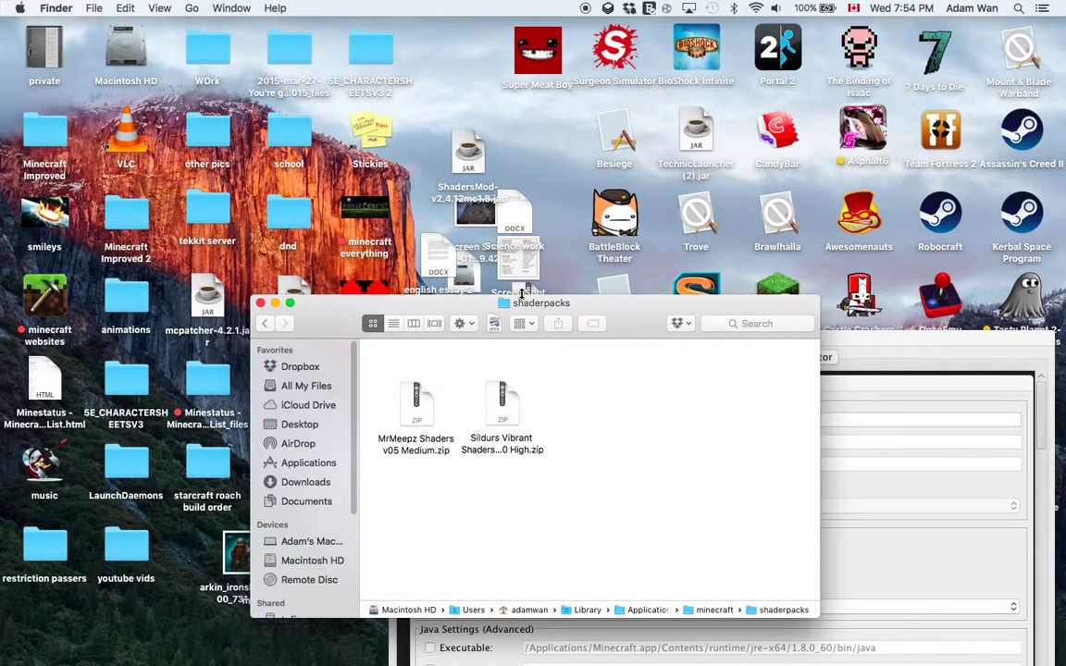
Move the shaderpacks window aside to select a ZIP file on the desktop, and close the folder window.
{"action": "left_click_drag", "start_coordinate": [524, 308], "coordinate": [543, 379]}
{"action": "left_click", "coordinate": [523, 306]}
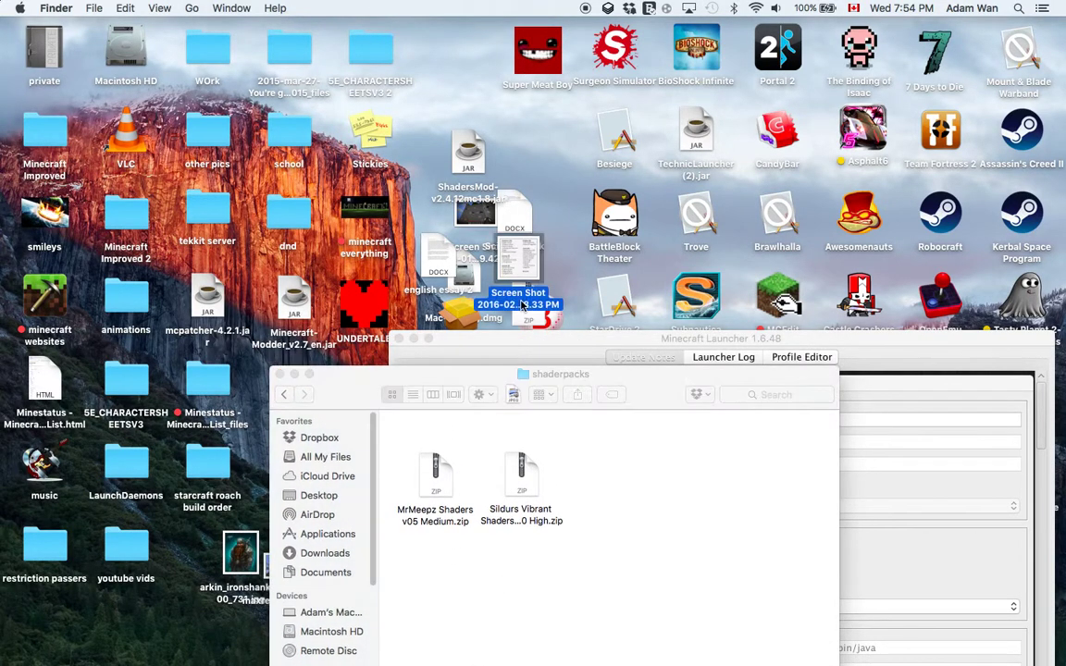
{"action": "left_click", "coordinate": [535, 319]}
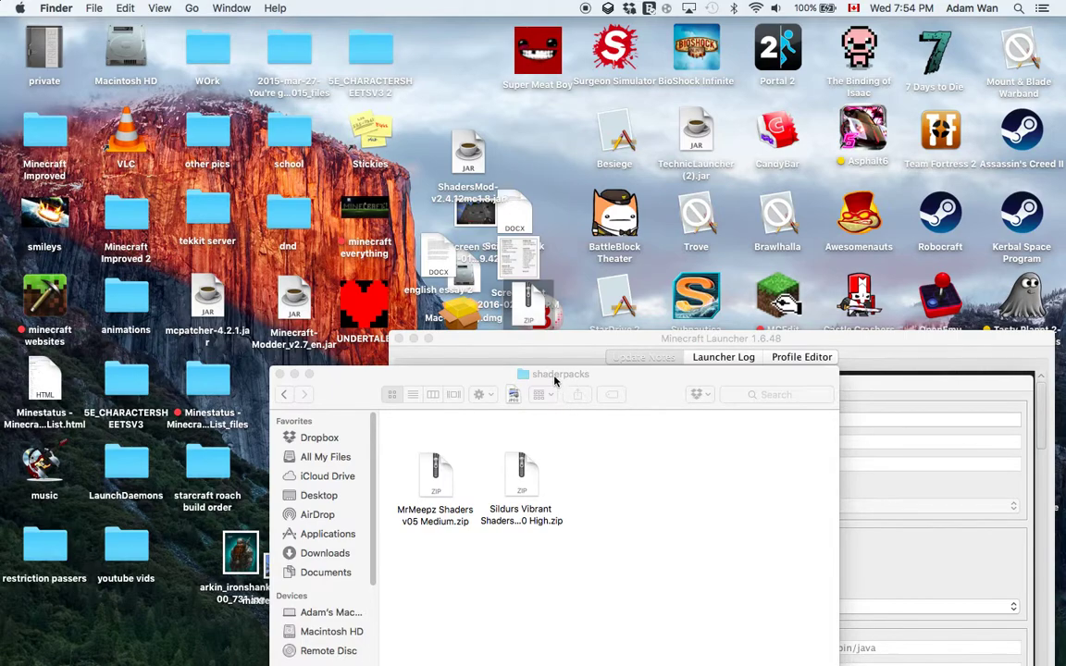
{"action": "left_click", "coordinate": [555, 381]}
{"action": "left_click_drag", "start_coordinate": [623, 386], "coordinate": [567, 157]}
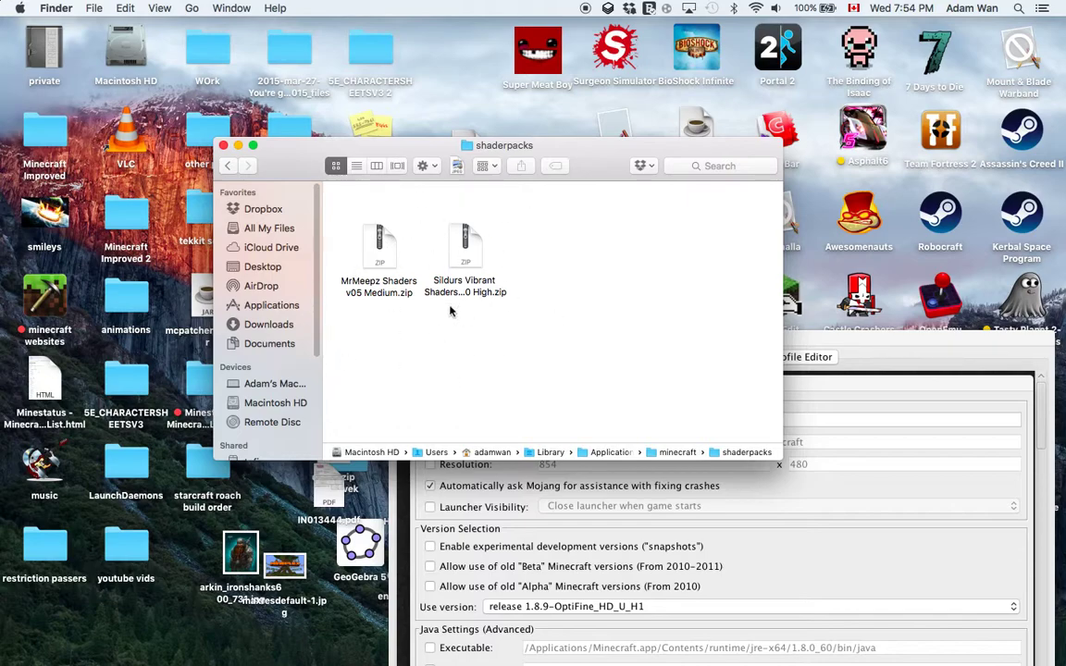
{"action": "left_click", "coordinate": [224, 148]}
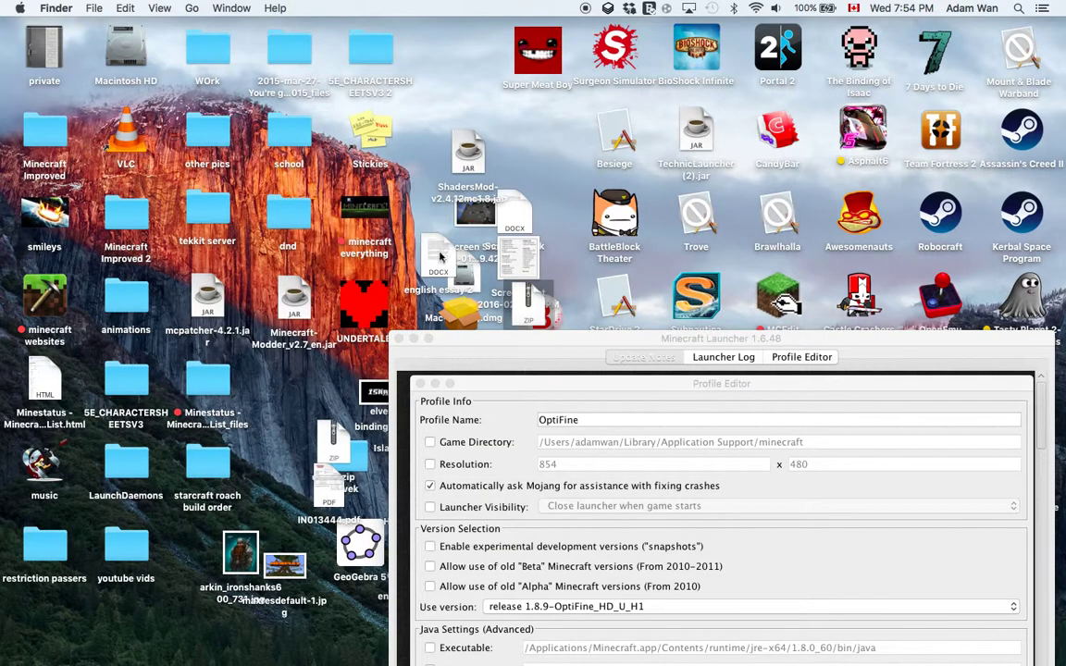
Bring the launcher fully into view, save the OptiFine profile and start Minecraft with it.
{"action": "left_click", "coordinate": [648, 345]}
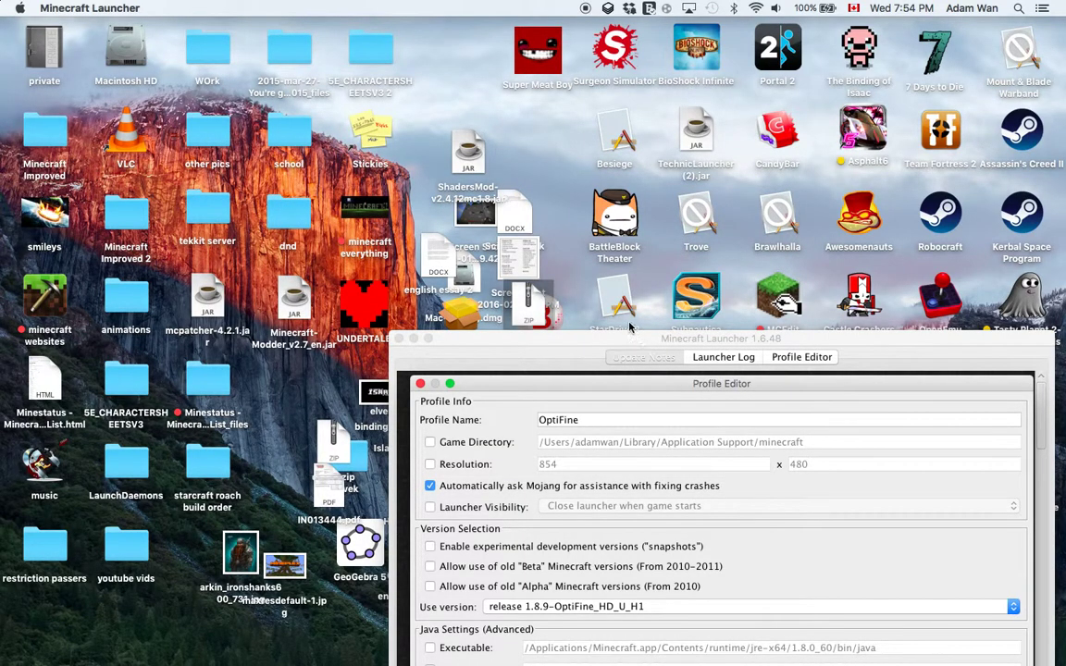
{"action": "left_click_drag", "start_coordinate": [674, 344], "coordinate": [422, 138]}
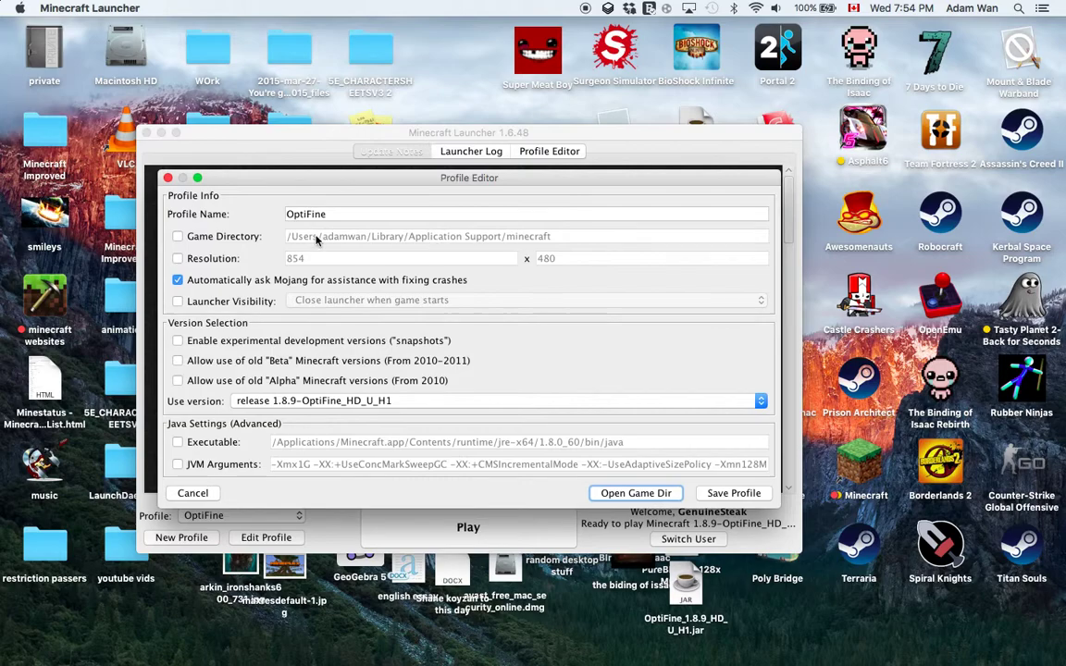
{"action": "left_click", "coordinate": [722, 497]}
{"action": "left_click", "coordinate": [500, 516]}
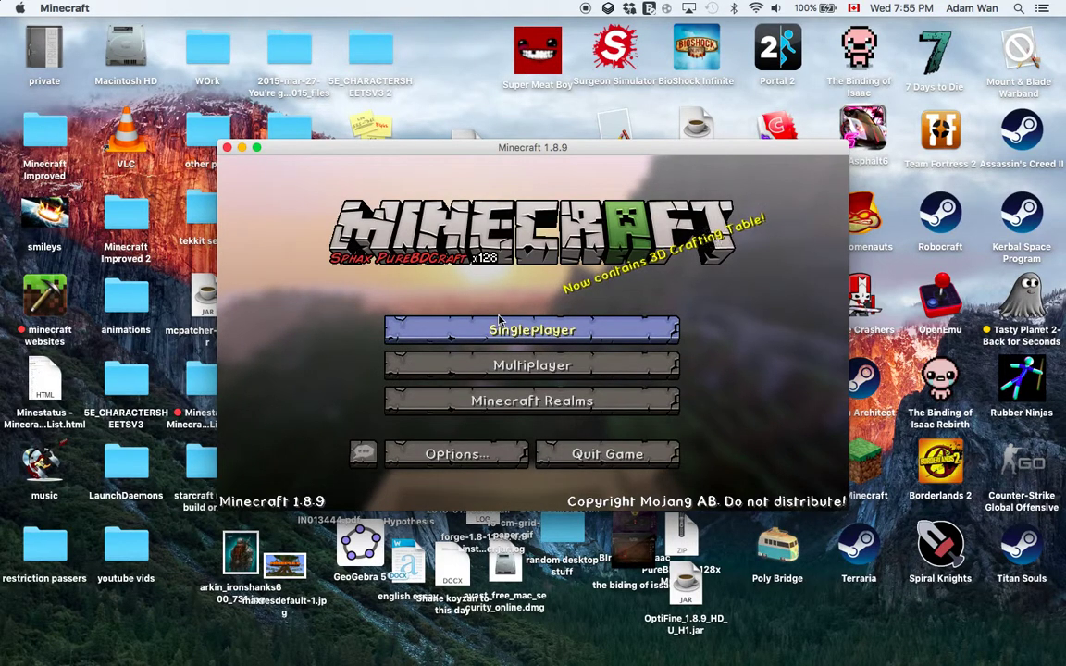
Switch the game to full screen and check the shader pack list in the video settings.
{"action": "left_click", "coordinate": [454, 454]}
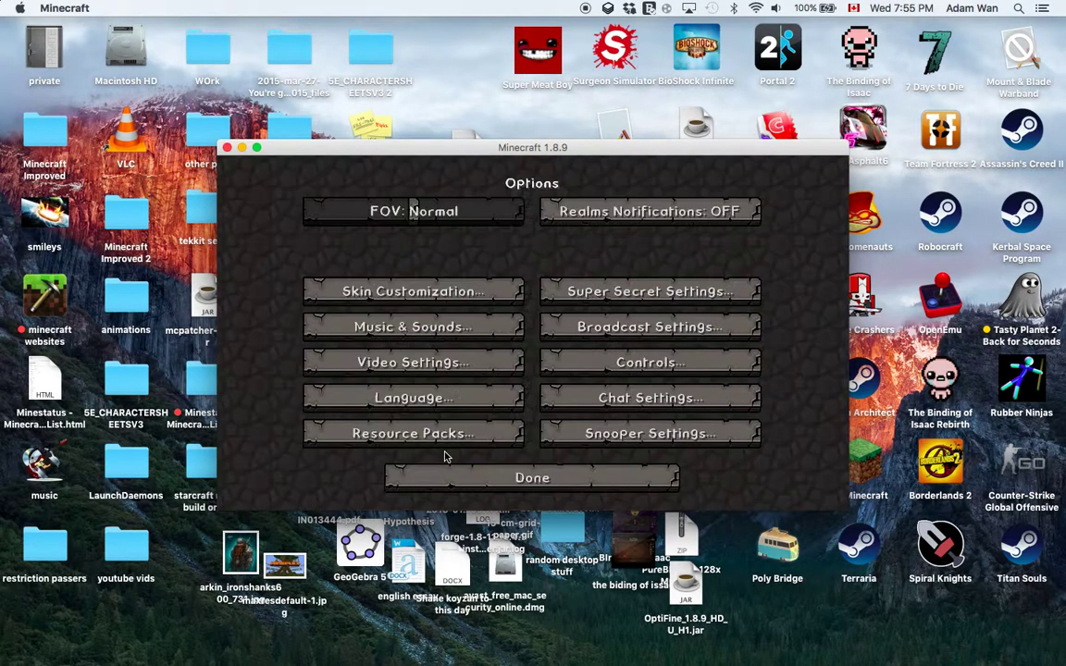
{"action": "left_click", "coordinate": [435, 362]}
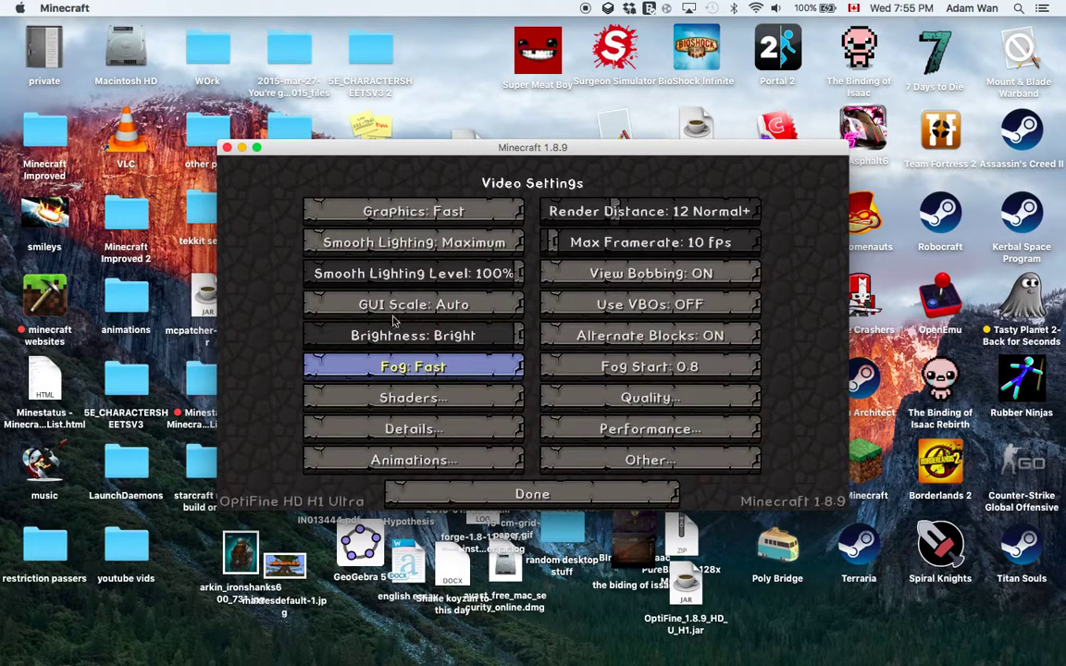
{"action": "left_click", "coordinate": [258, 147]}
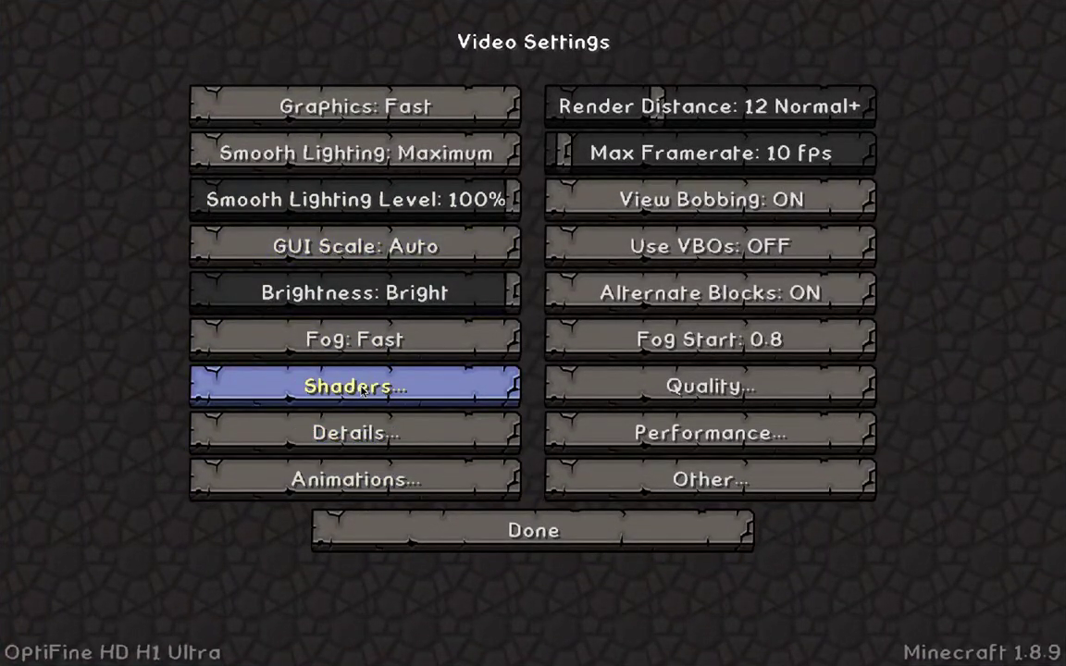
{"action": "left_click", "coordinate": [361, 389]}
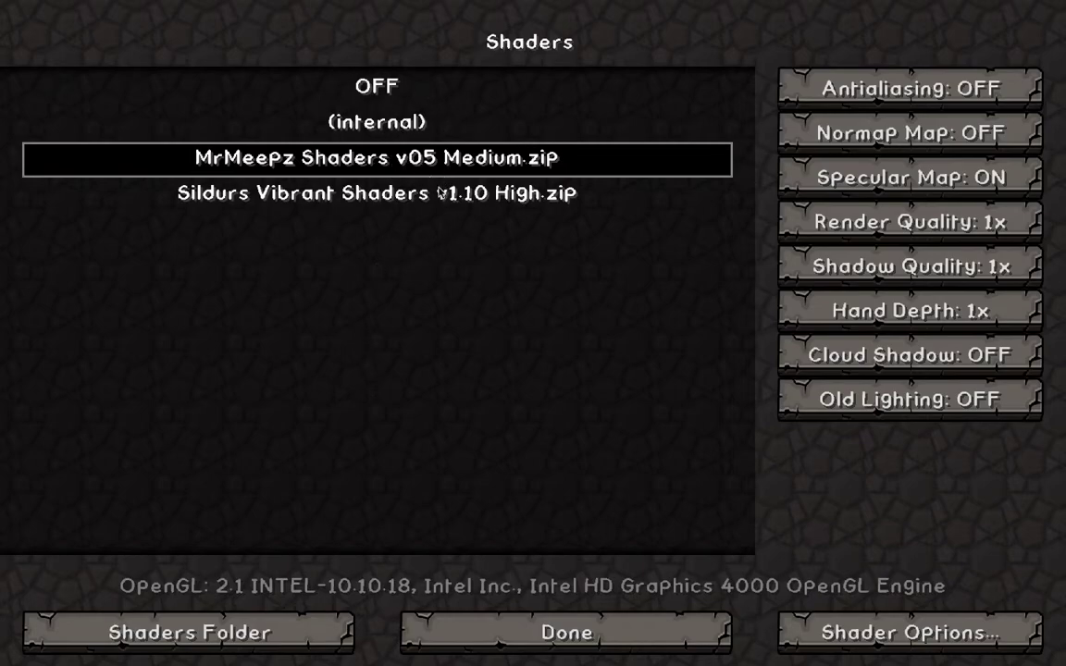
{"action": "left_click", "coordinate": [671, 637]}
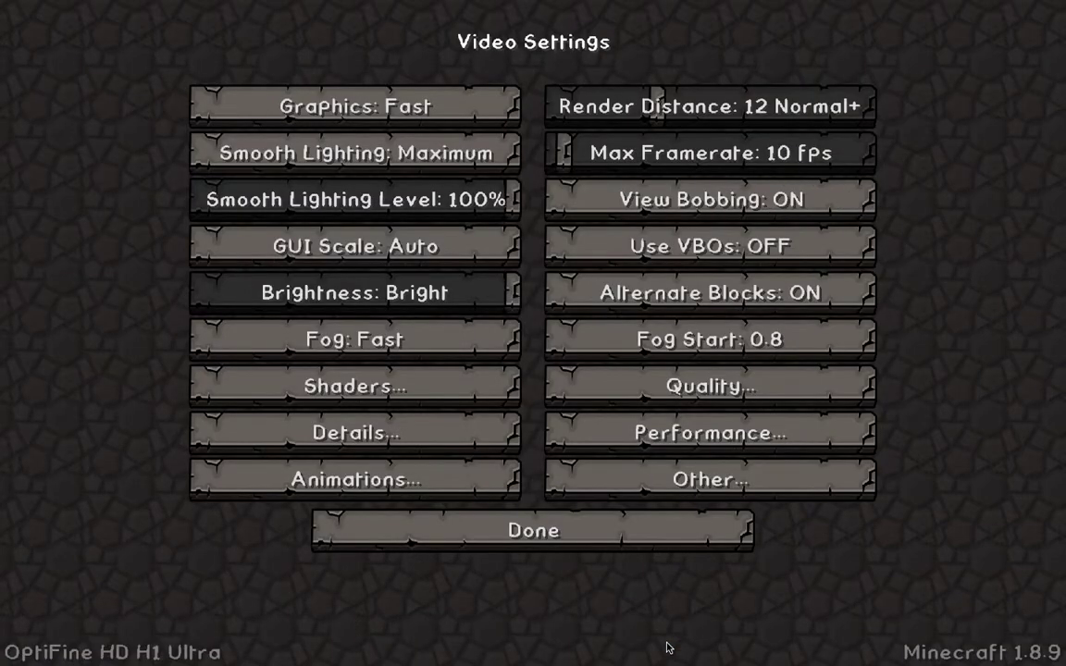
{"action": "left_click", "coordinate": [389, 380]}
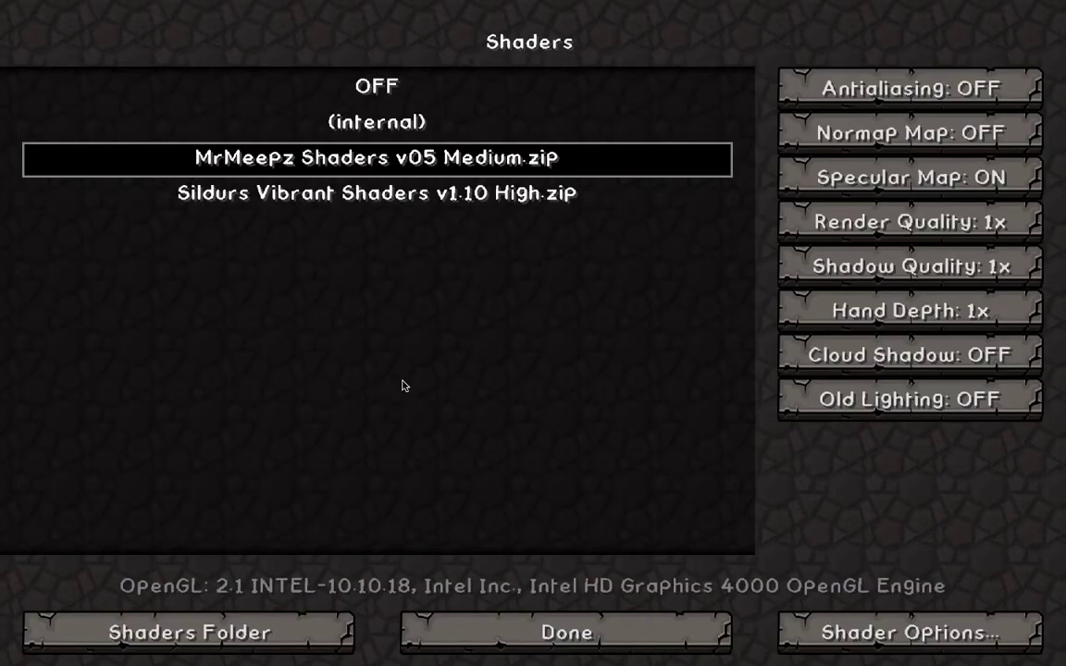
{"action": "left_click", "coordinate": [507, 639]}
Try to turn on Fast Render in the performance settings.
{"action": "left_click", "coordinate": [588, 449]}
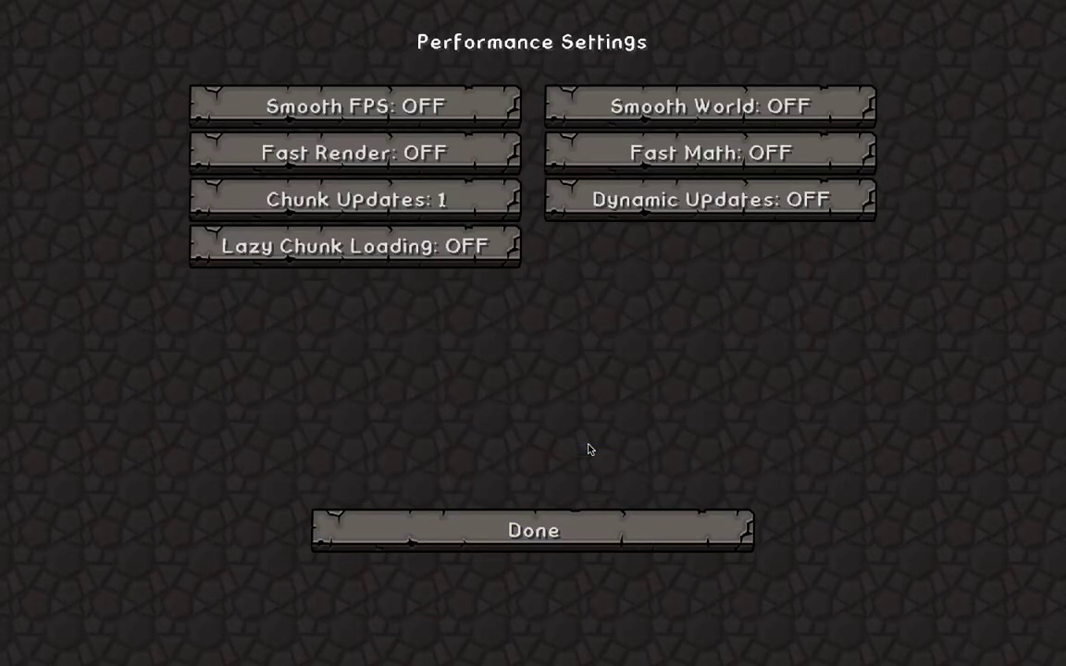
{"action": "left_click", "coordinate": [404, 143]}
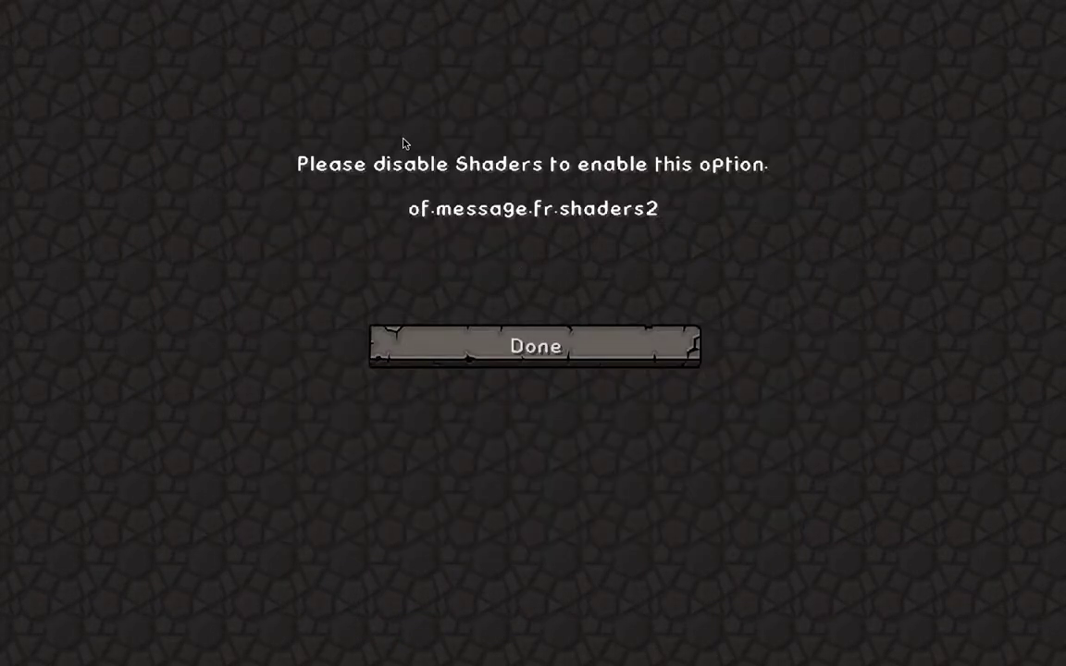
{"action": "left_click", "coordinate": [533, 349]}
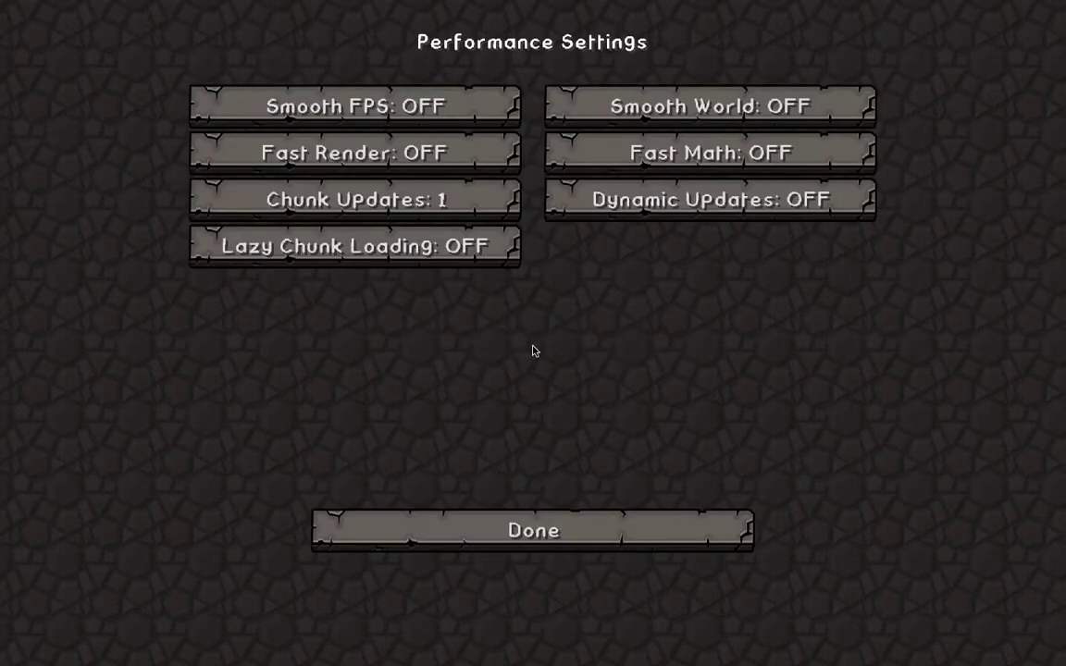
Return to the title screen and load the singleplayer world LEts see.
{"action": "left_click", "coordinate": [581, 525]}
{"action": "left_click", "coordinate": [581, 523]}
{"action": "left_click", "coordinate": [581, 516]}
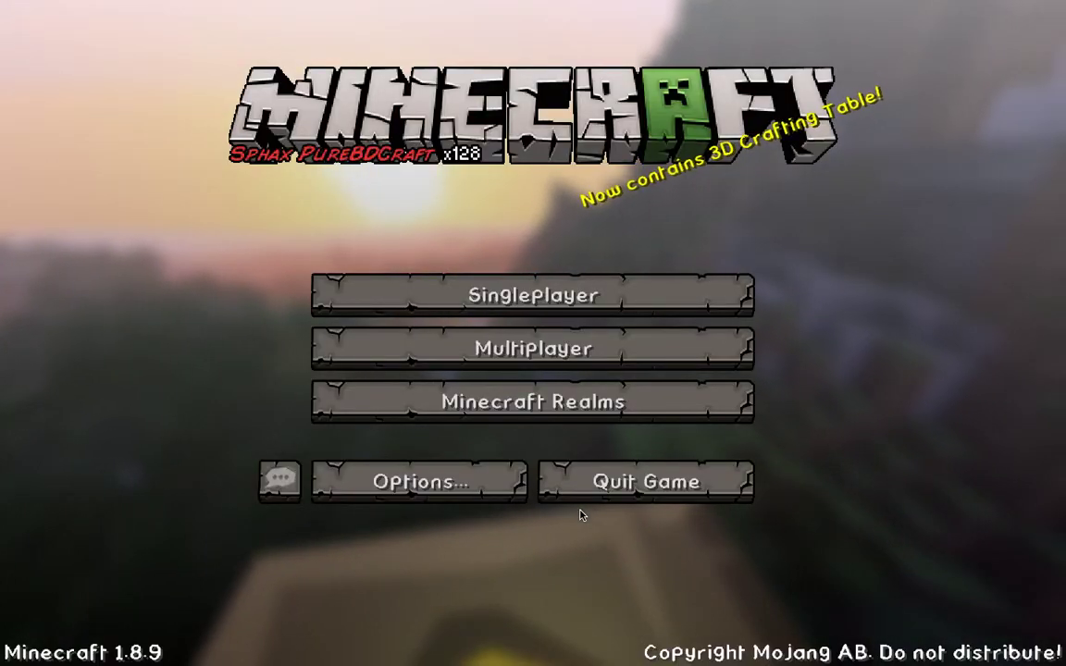
{"action": "left_click", "coordinate": [583, 303]}
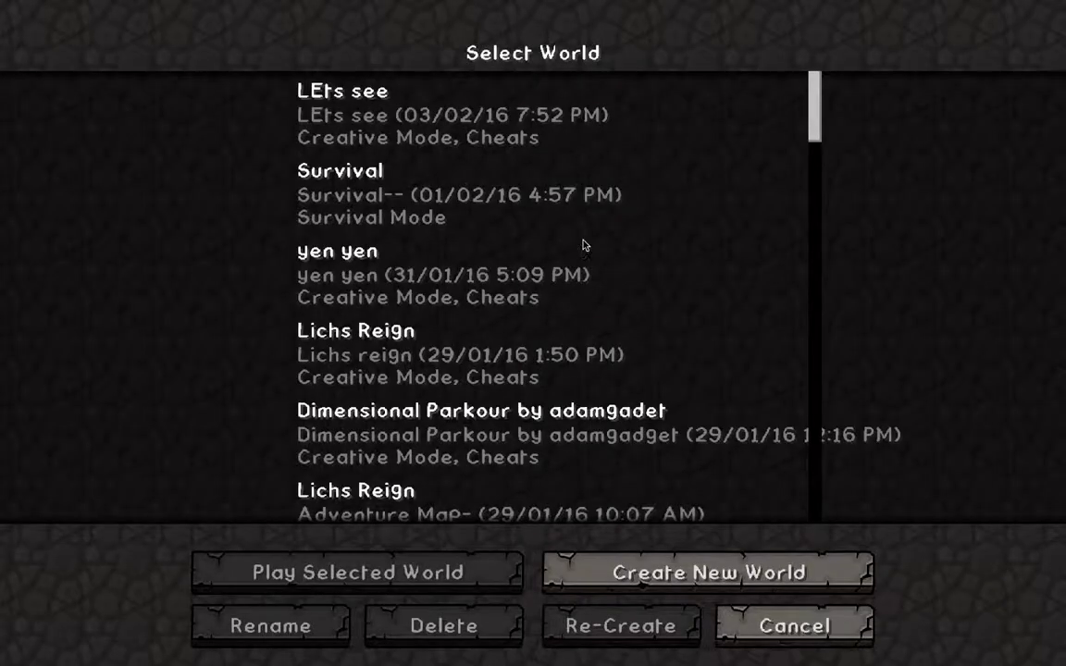
{"action": "double_click", "coordinate": [535, 113]}
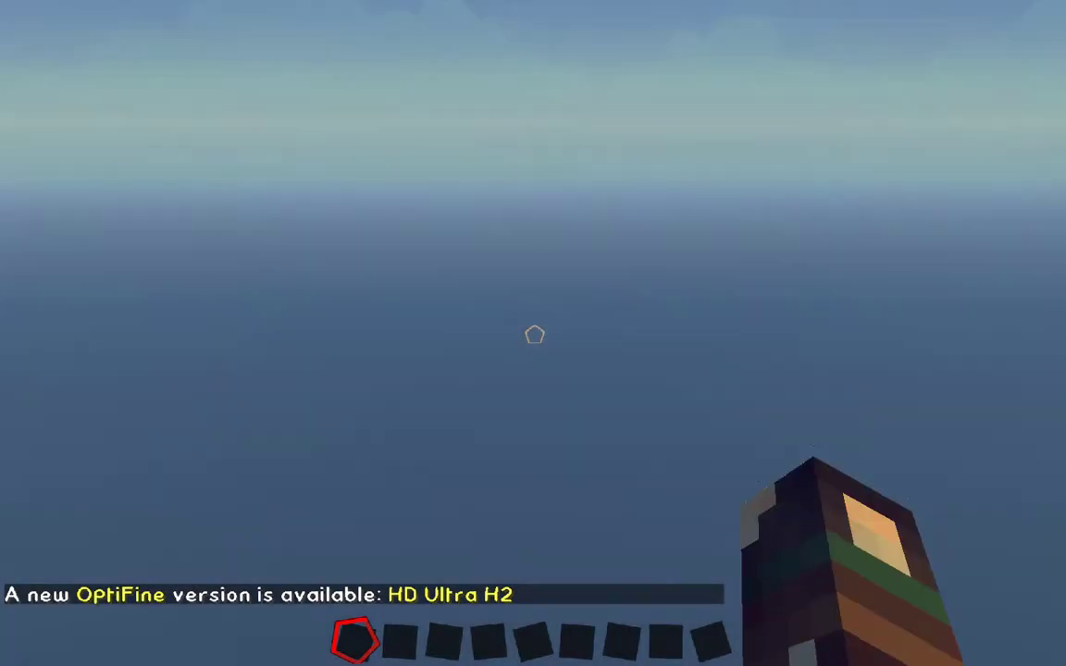
Cross the water and walk into the forest to examine the shader's water, shadows and foliage.
{"action": "mouse_move", "coordinate": [535, 335]}
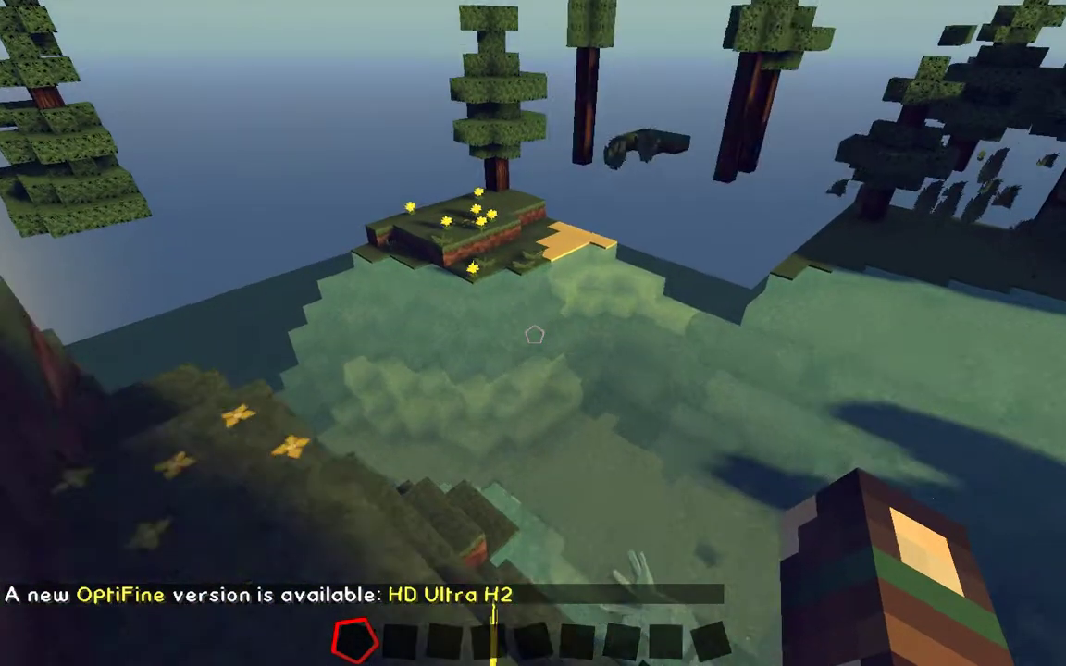
{"action": "key", "text": "w"}
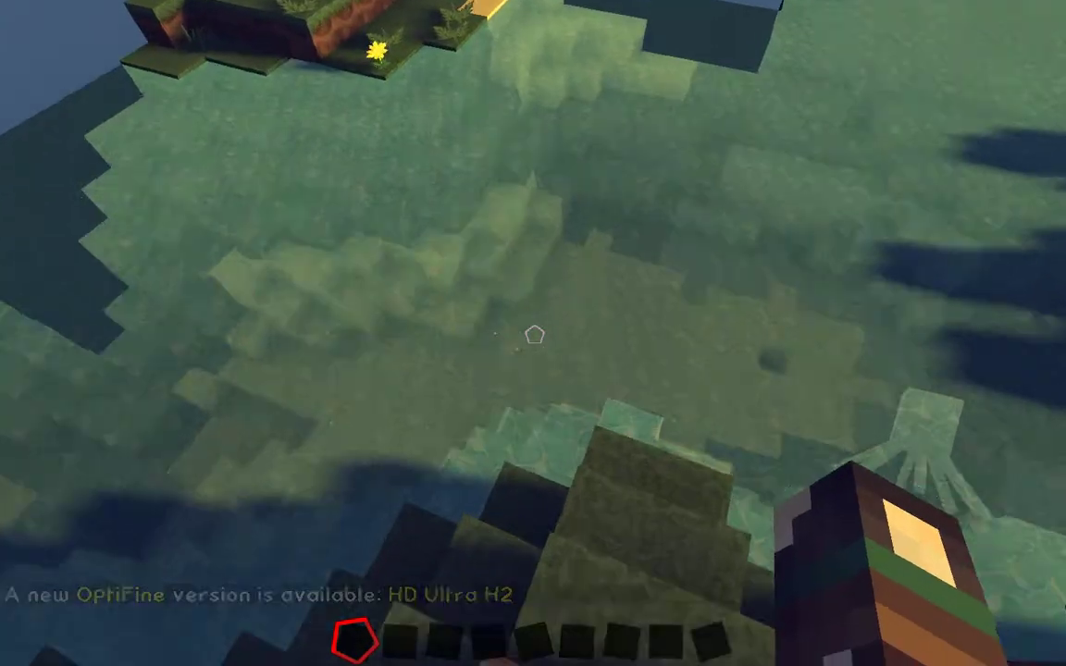
{"action": "key", "text": "w"}
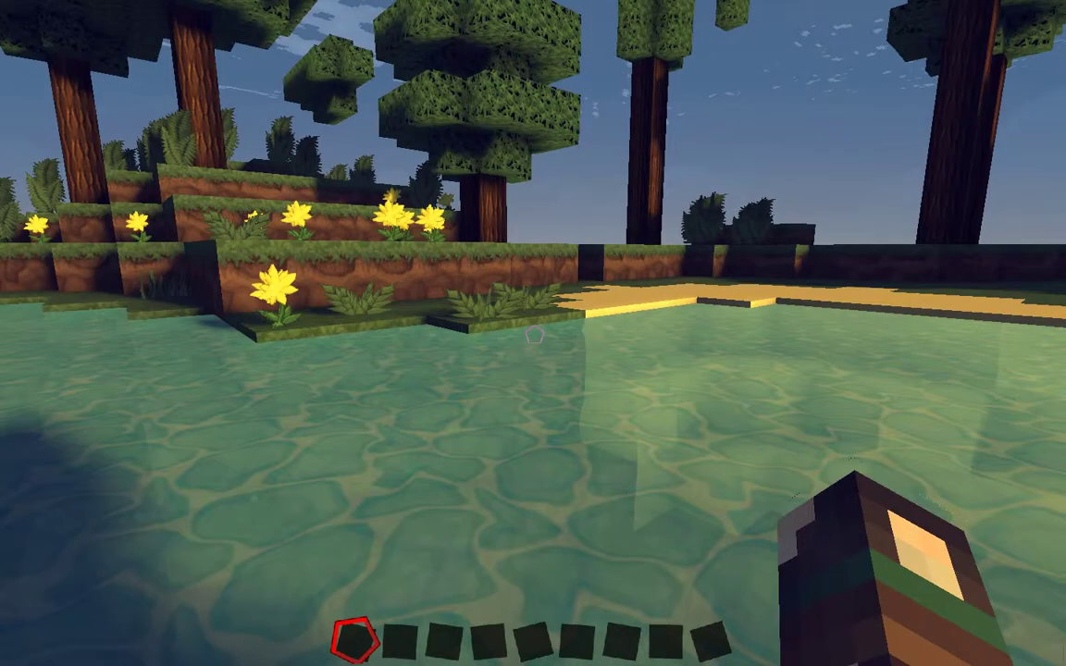
{"action": "key", "text": "w"}
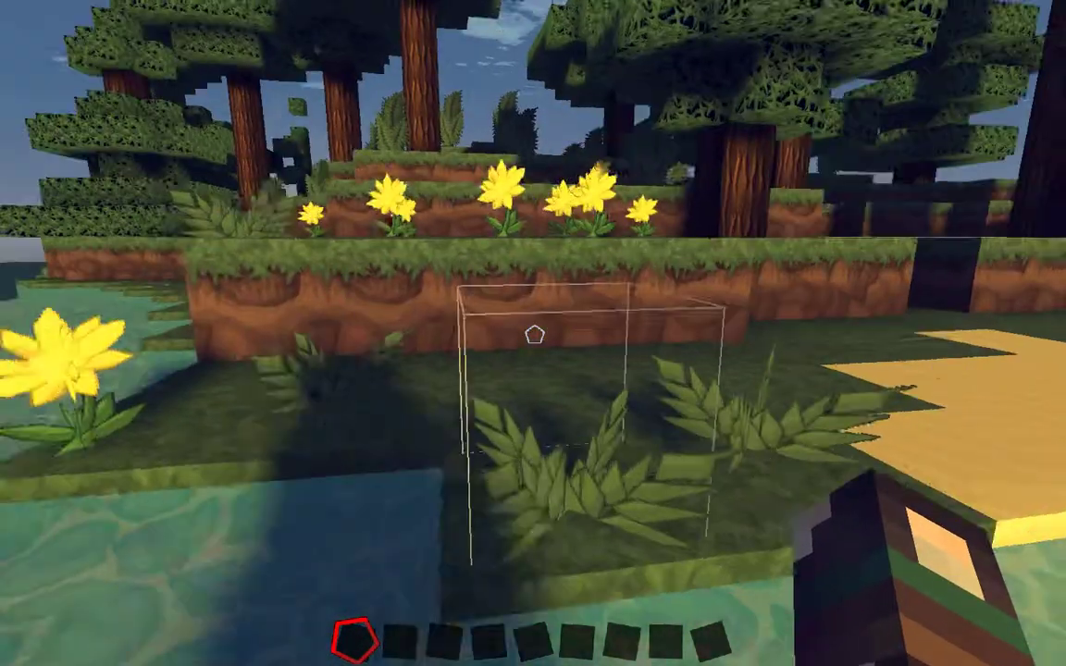
{"action": "key", "text": "w"}
{"action": "key", "text": "w"}
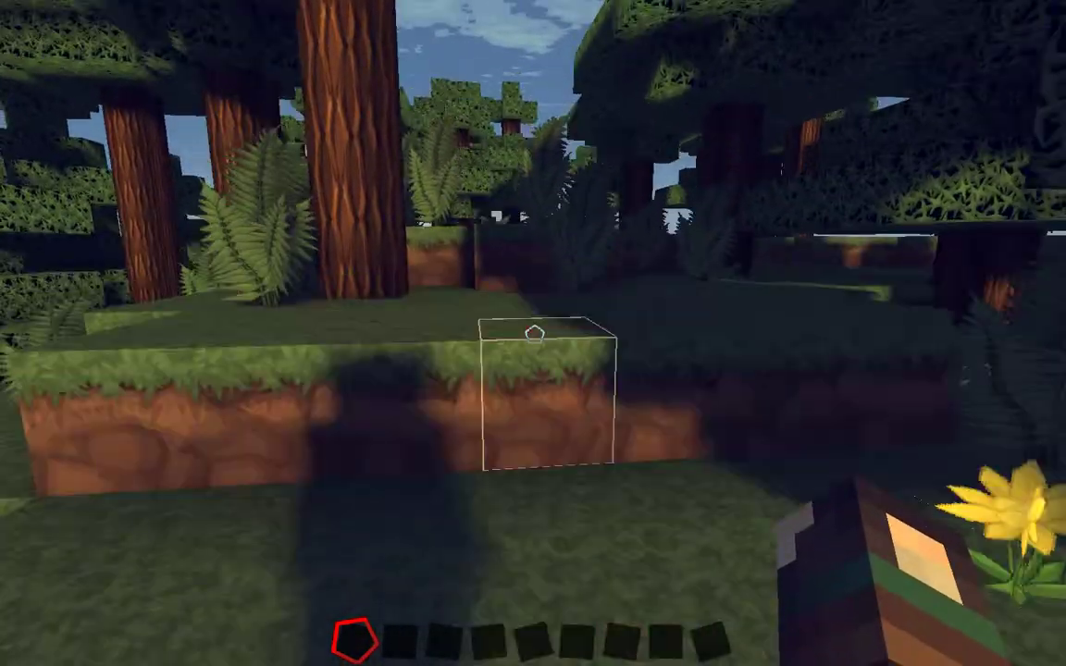
{"action": "key", "text": "w"}
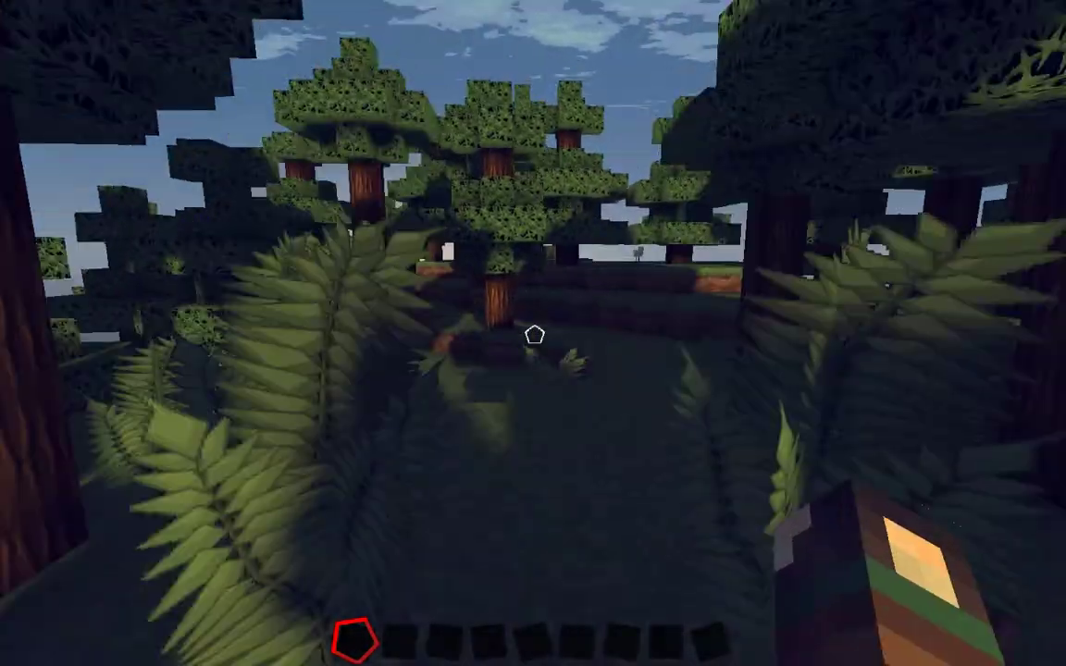
Set the maximum framerate to 90 fps in the video settings and return to the game.
{"action": "key", "text": "Escape"}
{"action": "left_click", "coordinate": [398, 364]}
{"action": "left_click", "coordinate": [398, 335]}
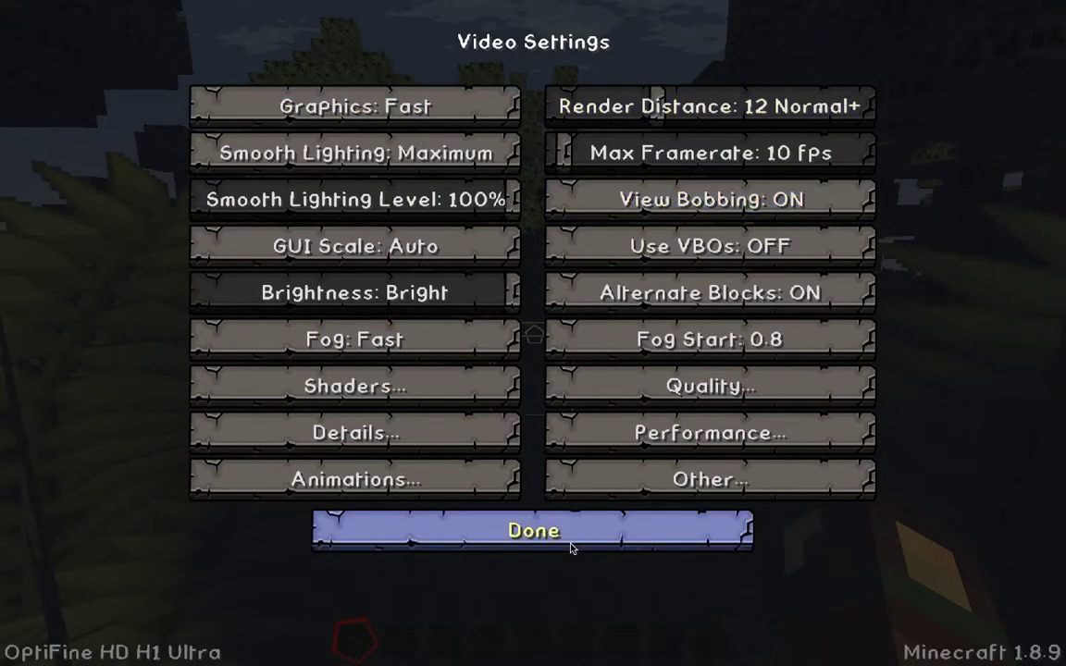
{"action": "left_click", "coordinate": [652, 153]}
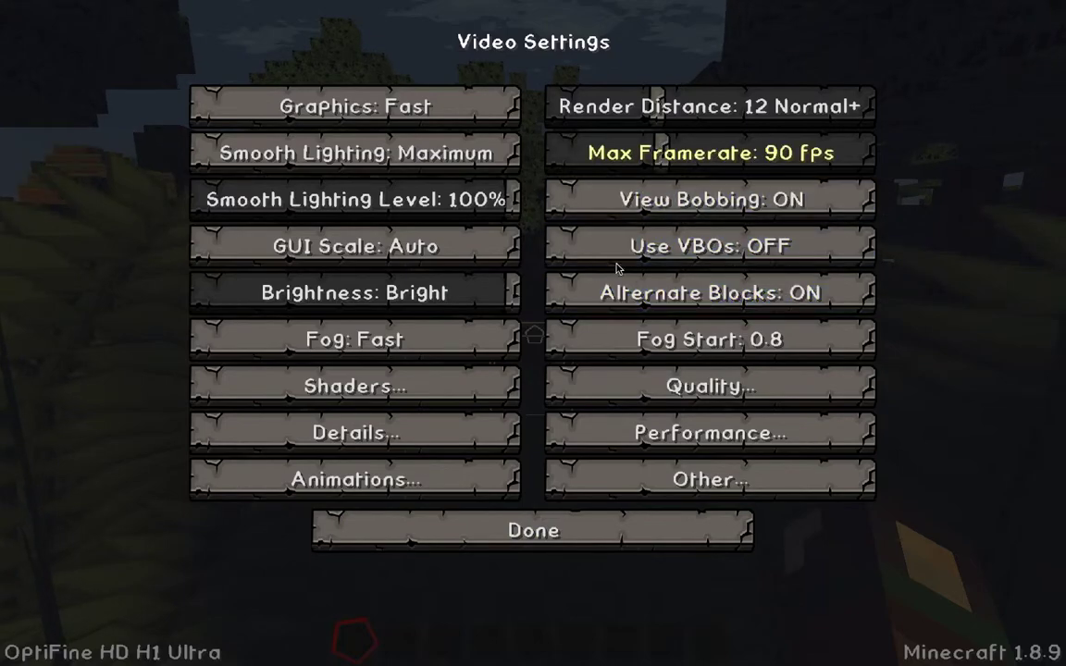
{"action": "left_click", "coordinate": [566, 546]}
{"action": "left_click", "coordinate": [537, 505]}
{"action": "left_click", "coordinate": [541, 203]}
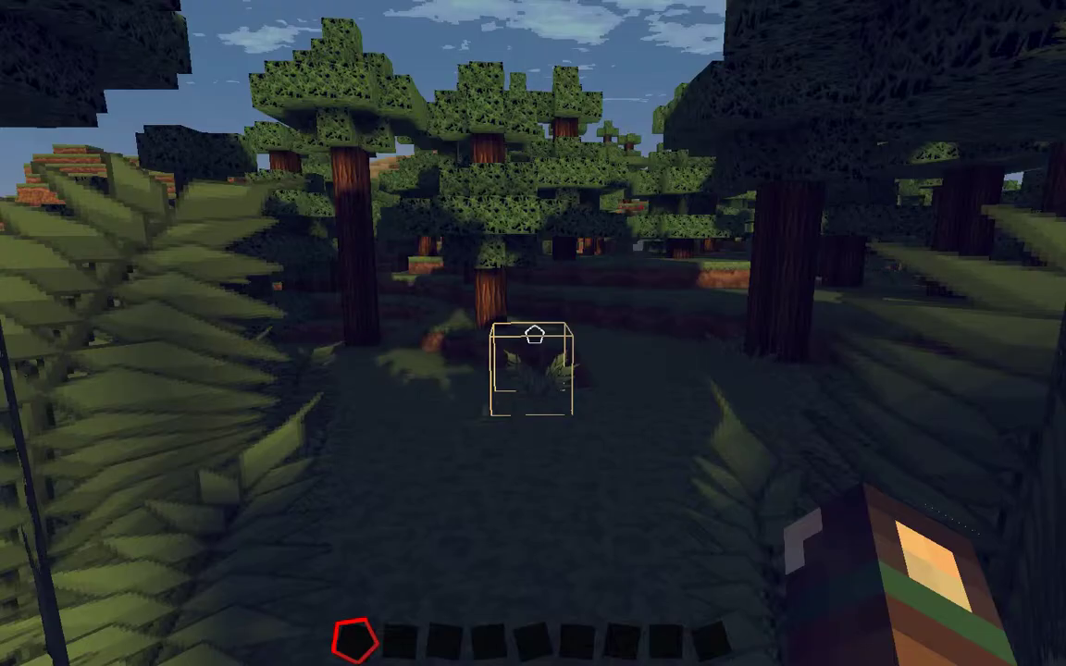
Walk through the forest, hide the HUD and fly above the trees to examine the shaded landscape.
{"action": "key", "text": "w"}
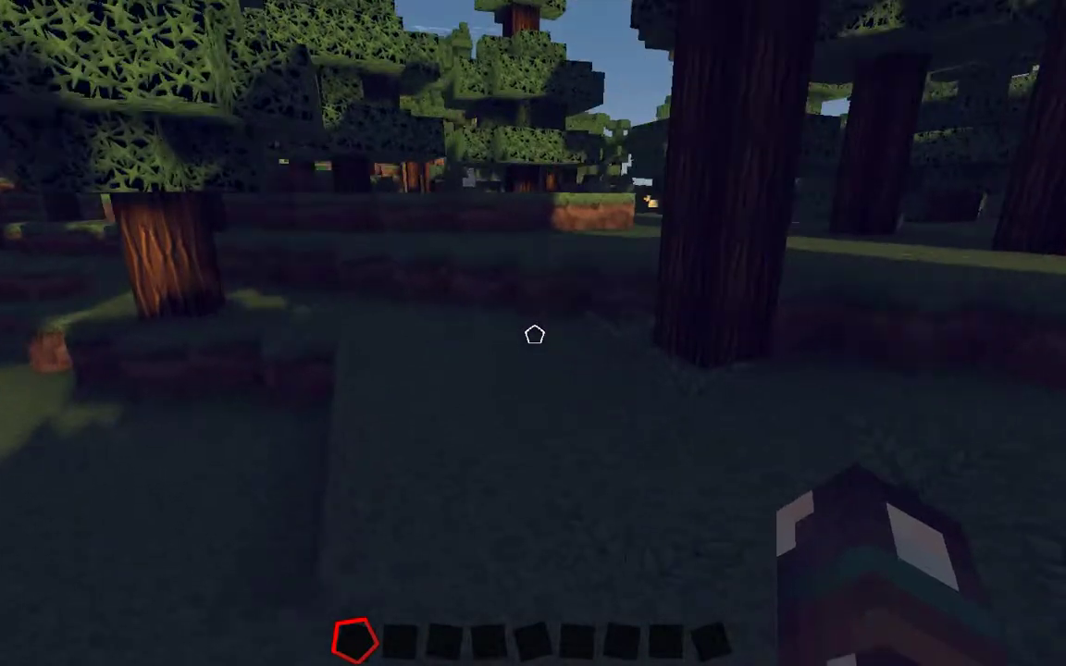
{"action": "key", "text": "w"}
{"action": "key", "text": "space"}
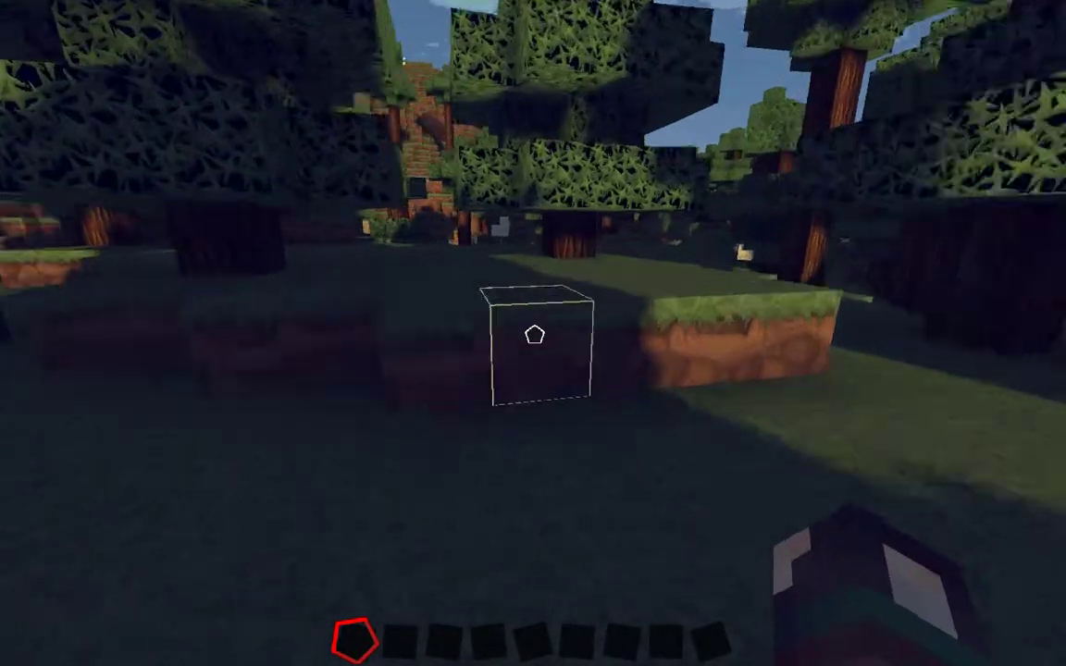
{"action": "key", "text": "w"}
{"action": "key", "text": "F1"}
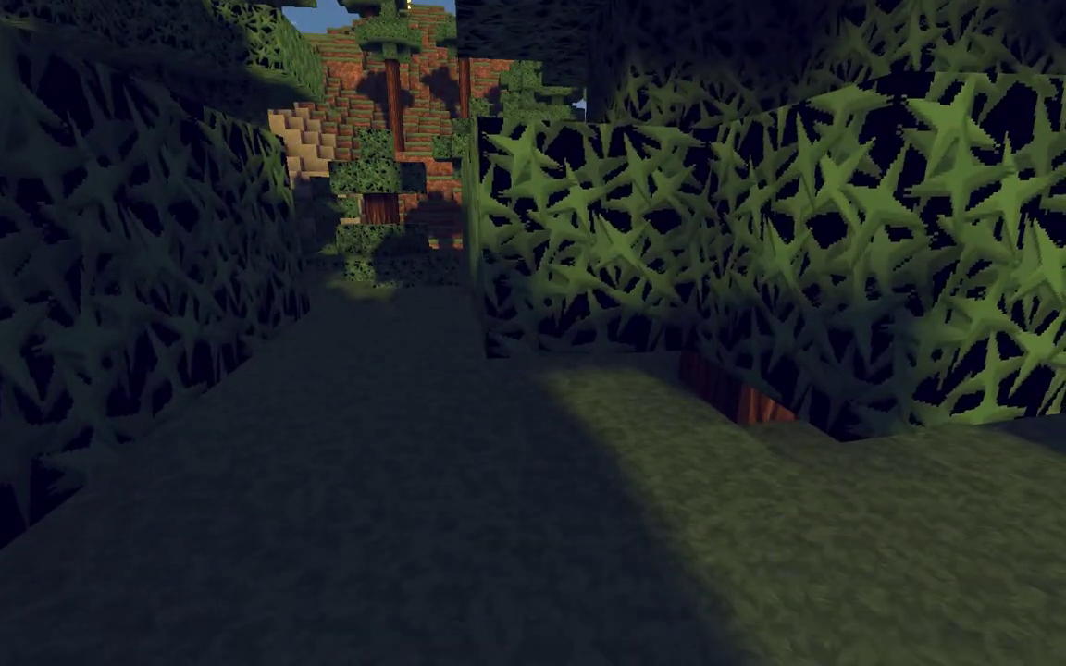
{"action": "key", "text": "space"}
{"action": "key", "text": "space"}
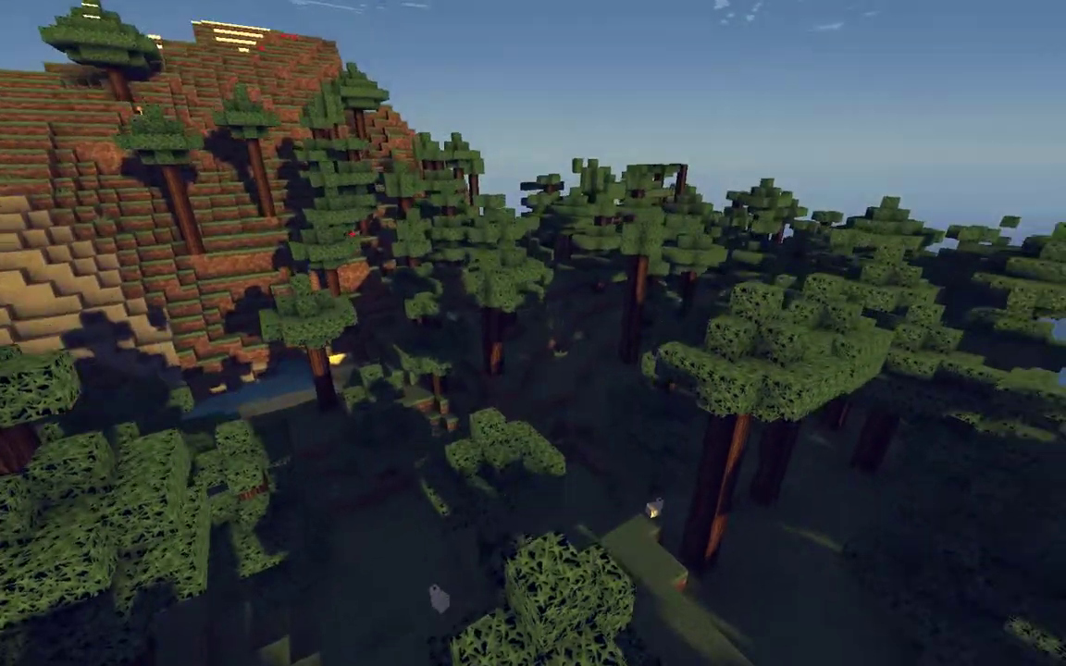
{"action": "key", "text": "space"}
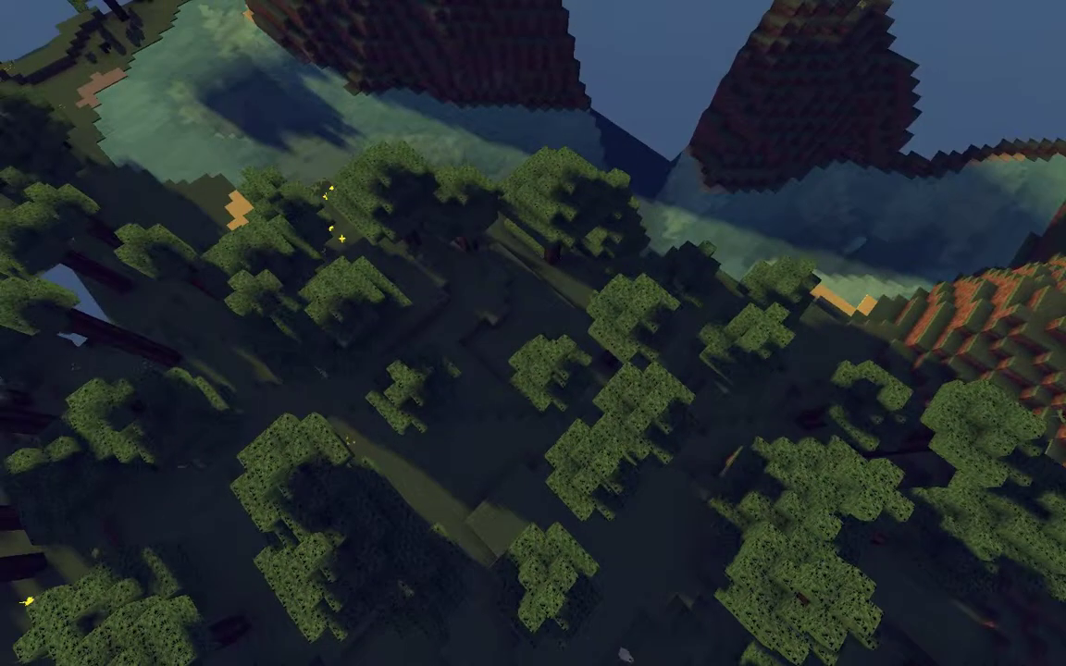
{"action": "key", "text": "space"}
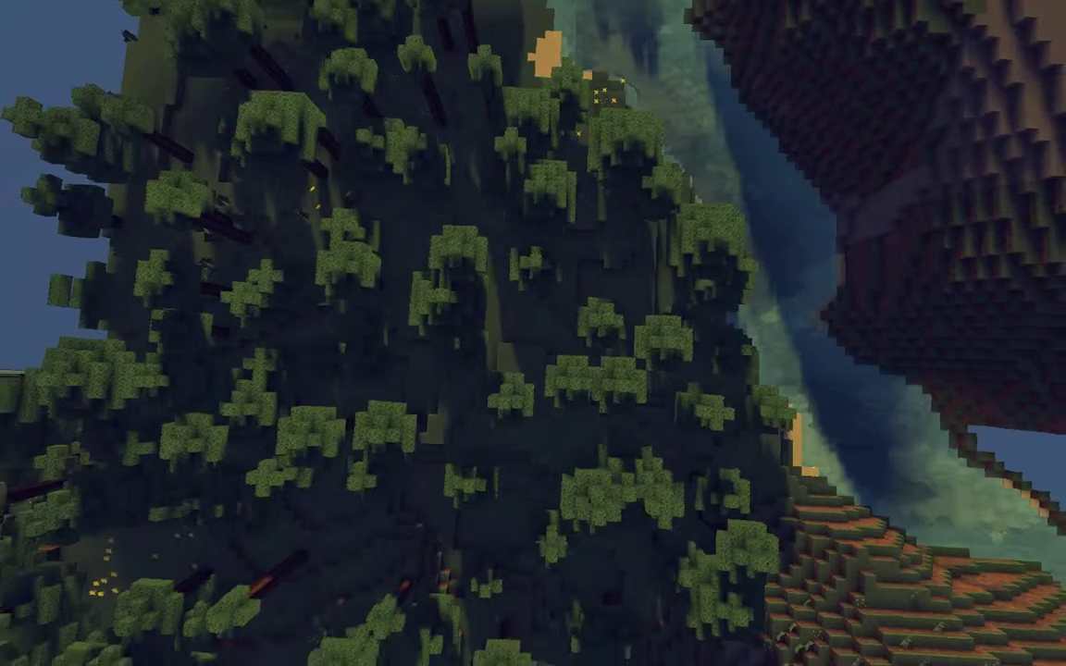
{"action": "key", "text": "space"}
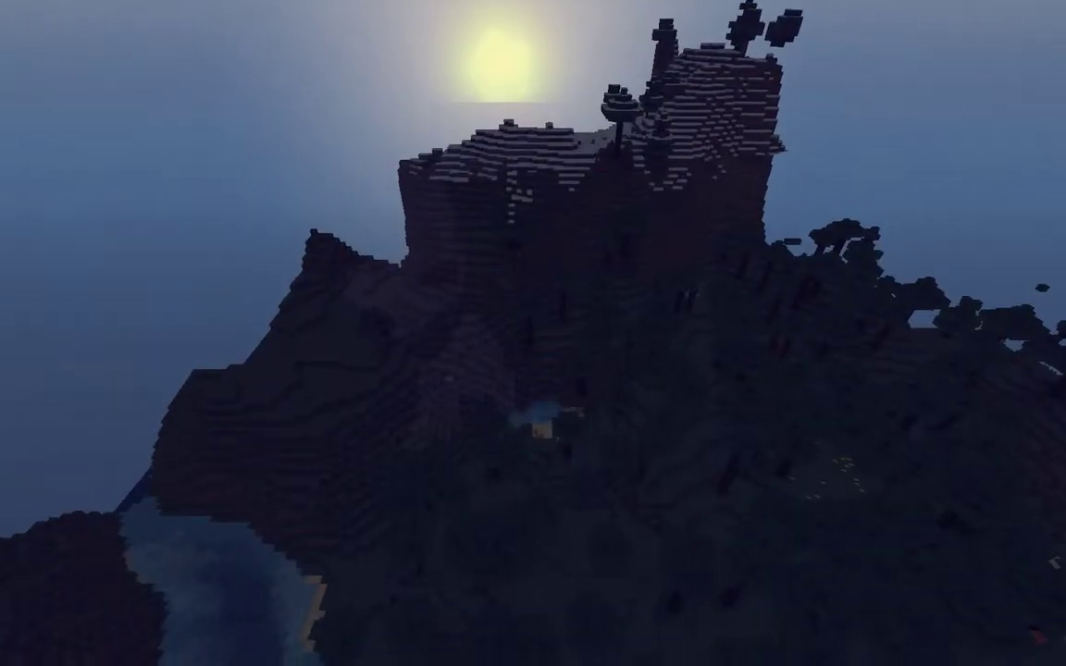
Set the world time to 0 with the time command and pause the game.
{"action": "type", "text": "/time se"}
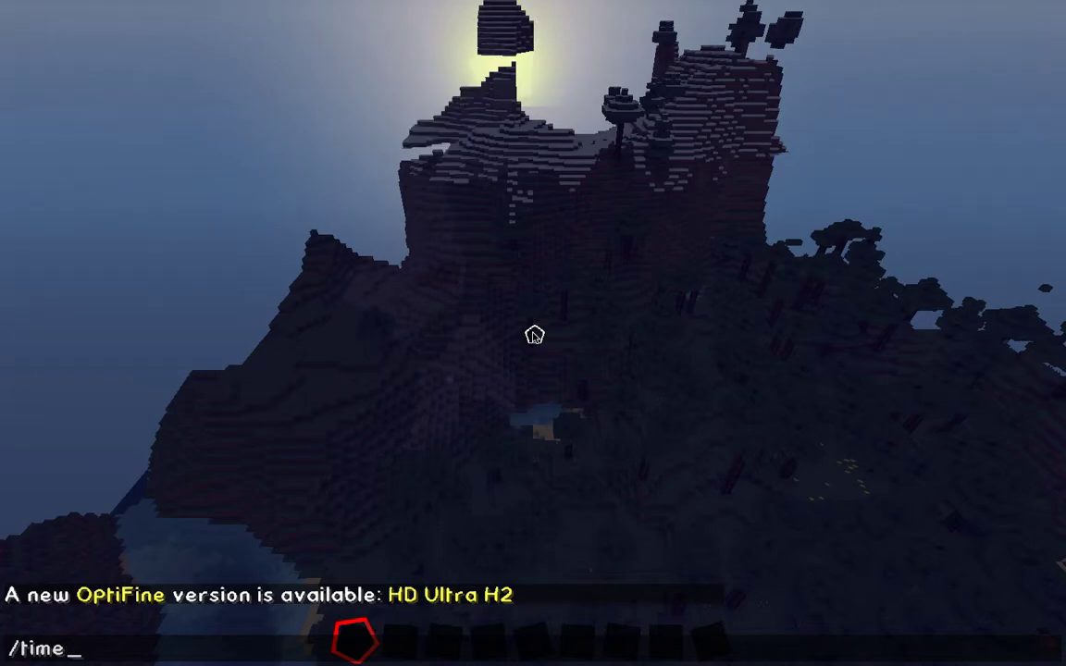
{"action": "type", "text": "t"}
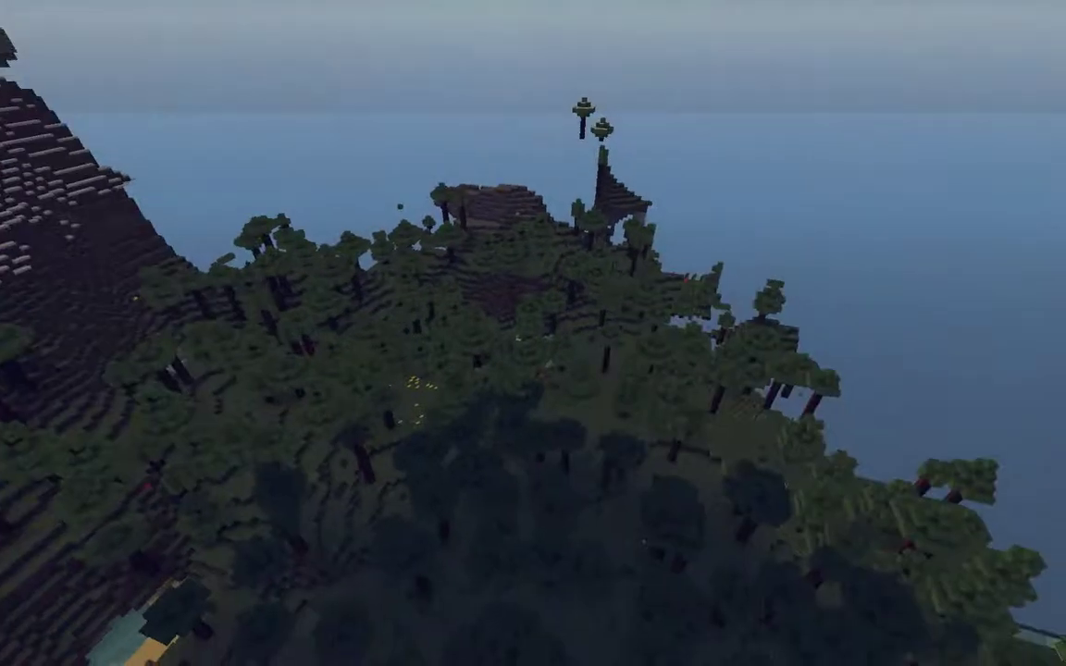
{"action": "key", "text": "Escape"}
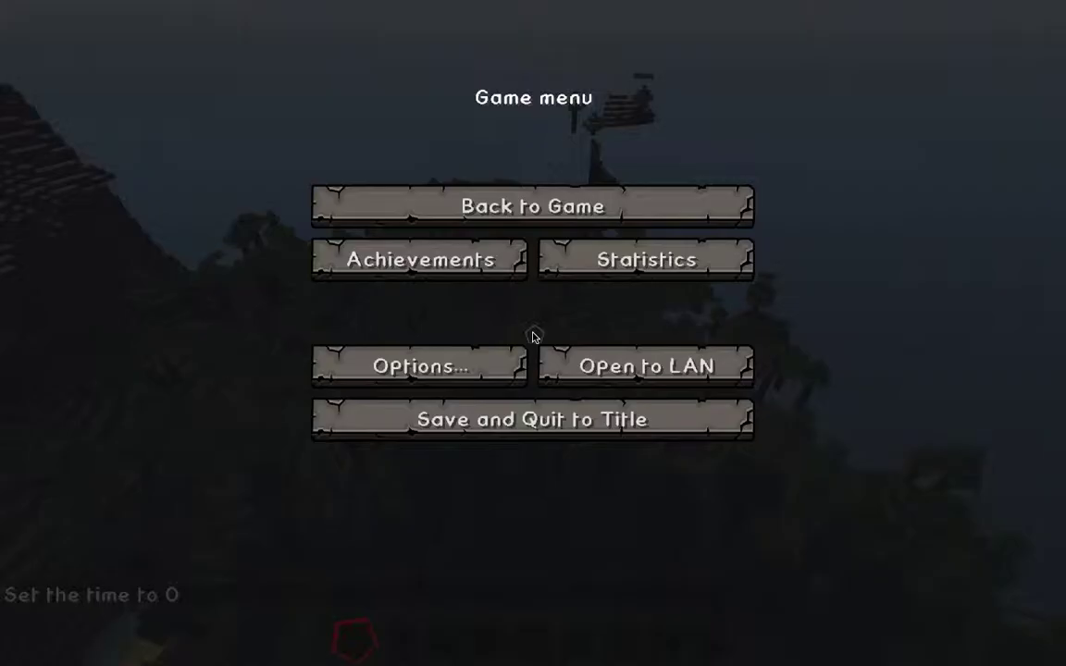
Switch from the game to QuickTime Player and show its application commands.
{"action": "mouse_move", "coordinate": [571, 652]}
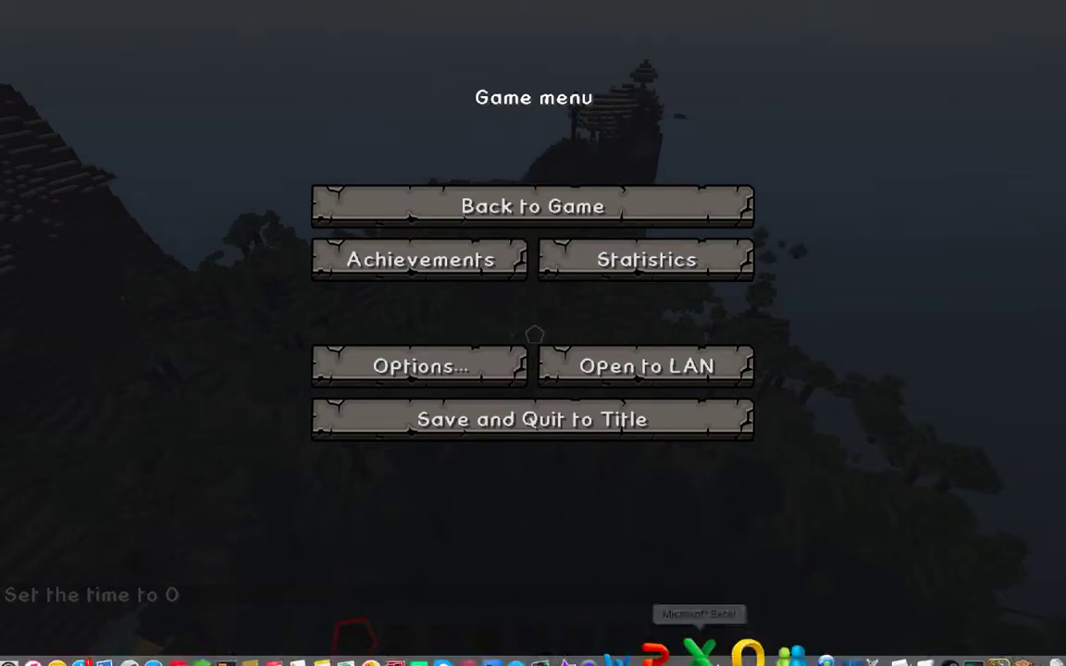
{"action": "left_click", "coordinate": [654, 630]}
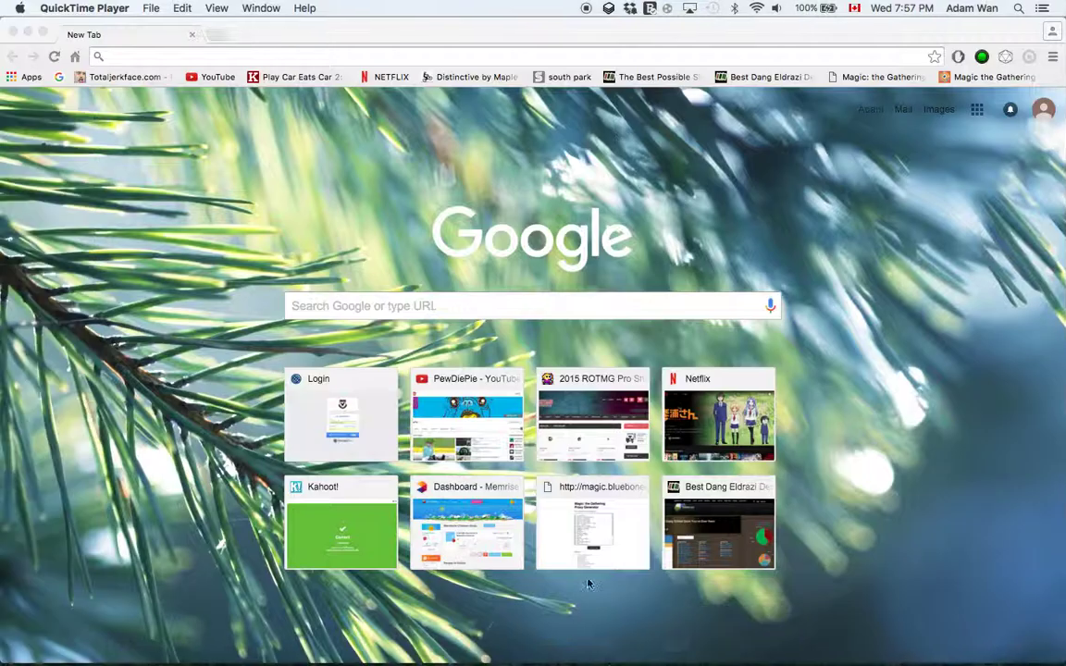
{"action": "left_click", "coordinate": [66, 8]}
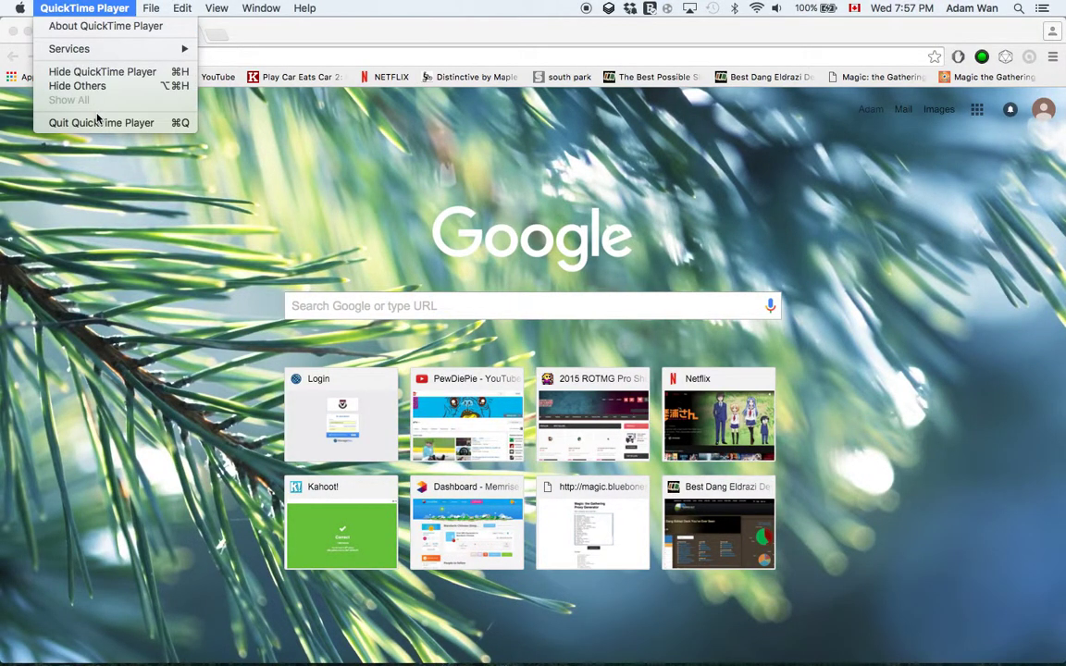